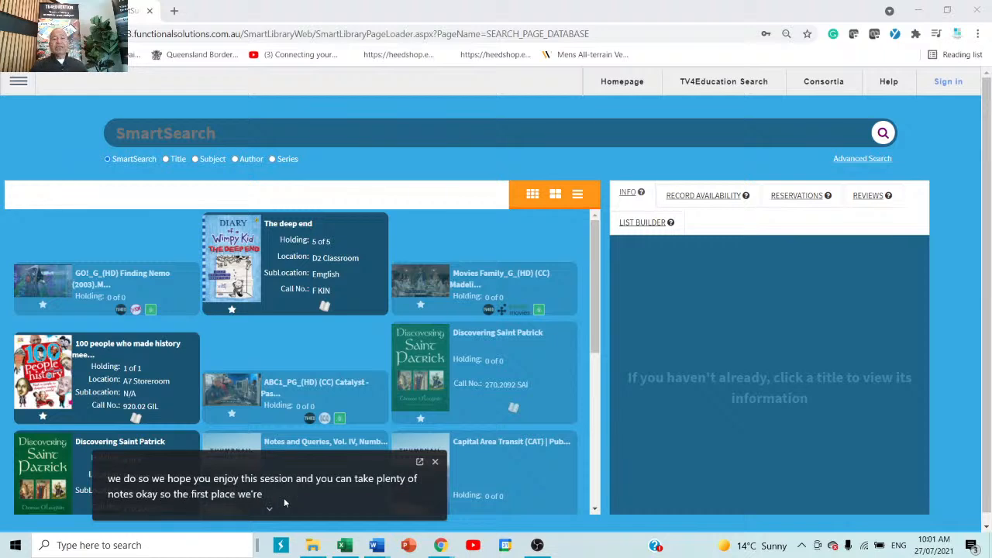
# Sign in to SmartLibrary with the library admin username and password
pyautogui.click(948, 81)
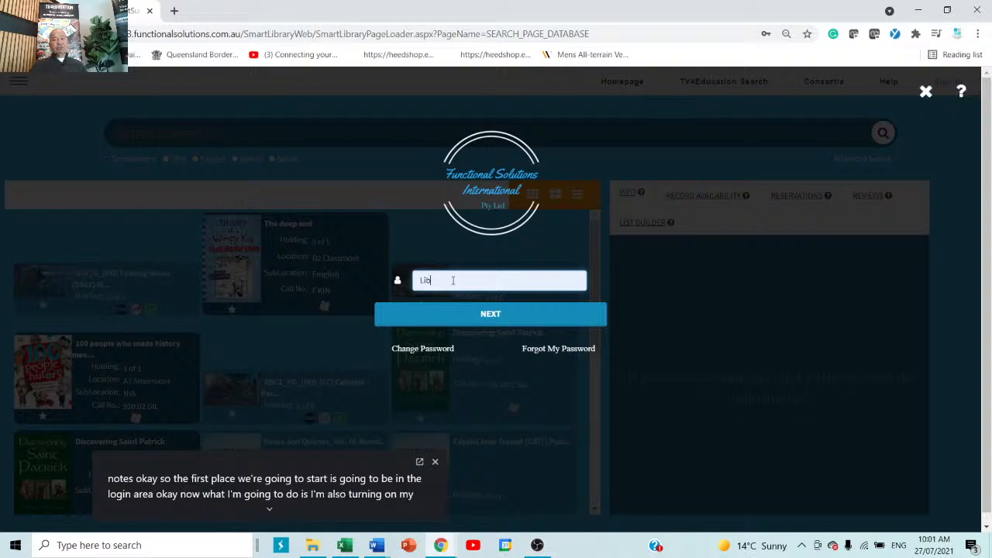
pyautogui.click(483, 315)
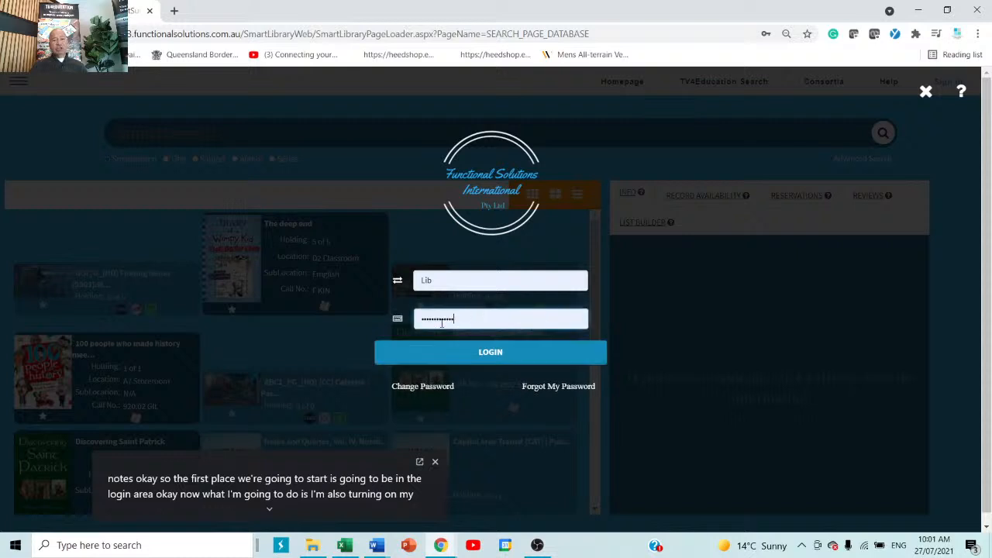
pyautogui.click(498, 355)
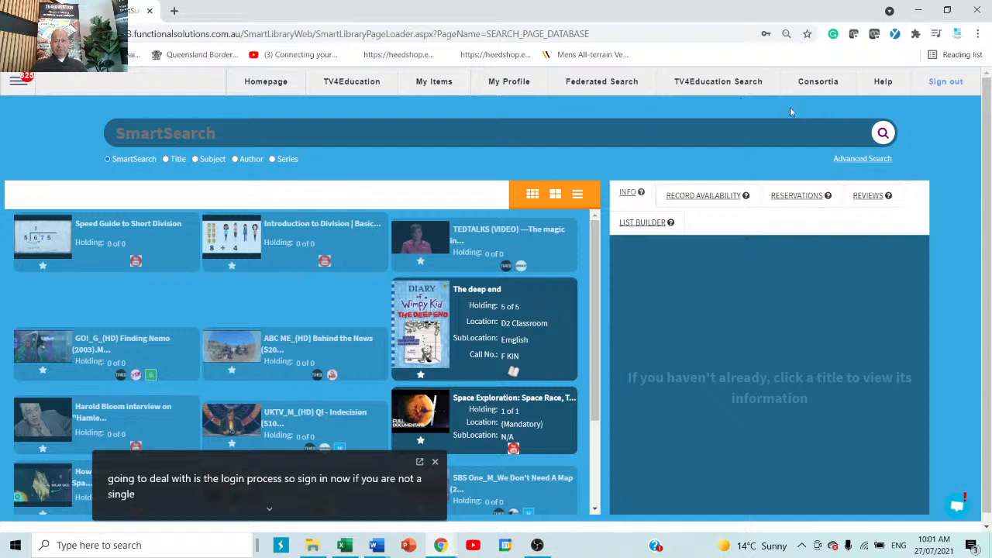
# Open the Consortia search and scroll through the federated results
pyautogui.click(817, 83)
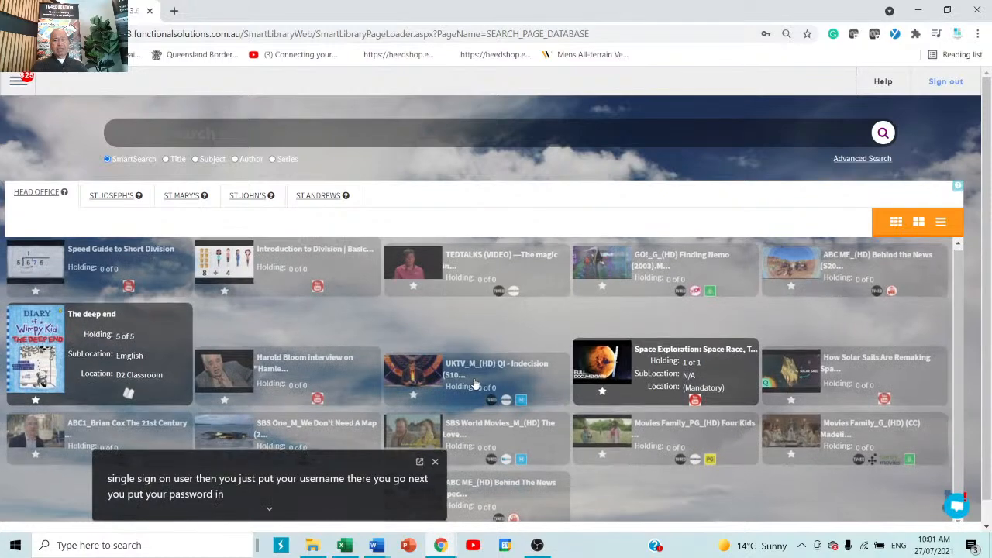
pyautogui.scroll(-1, 603, 314)
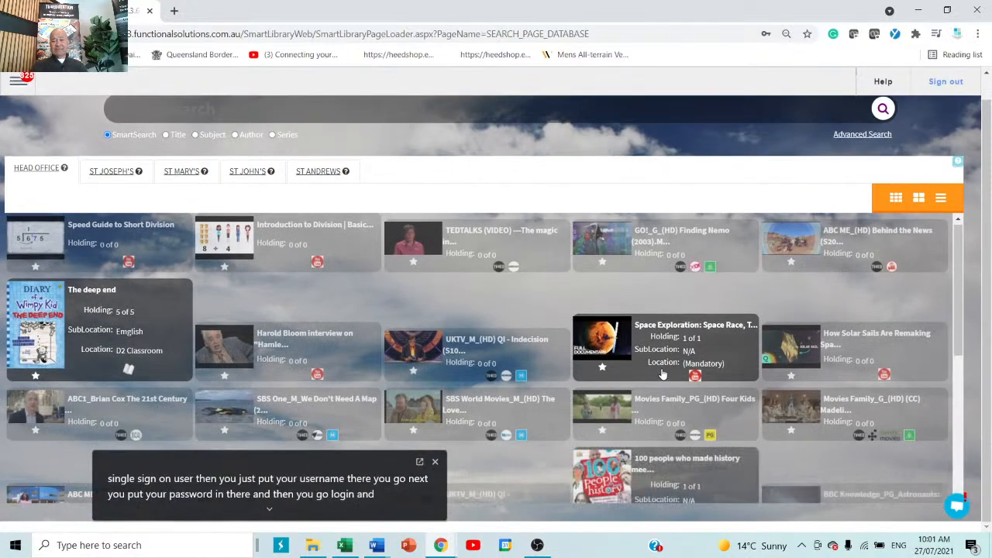
pyautogui.scroll(-2, 663, 372)
pyautogui.scroll(-2, 663, 373)
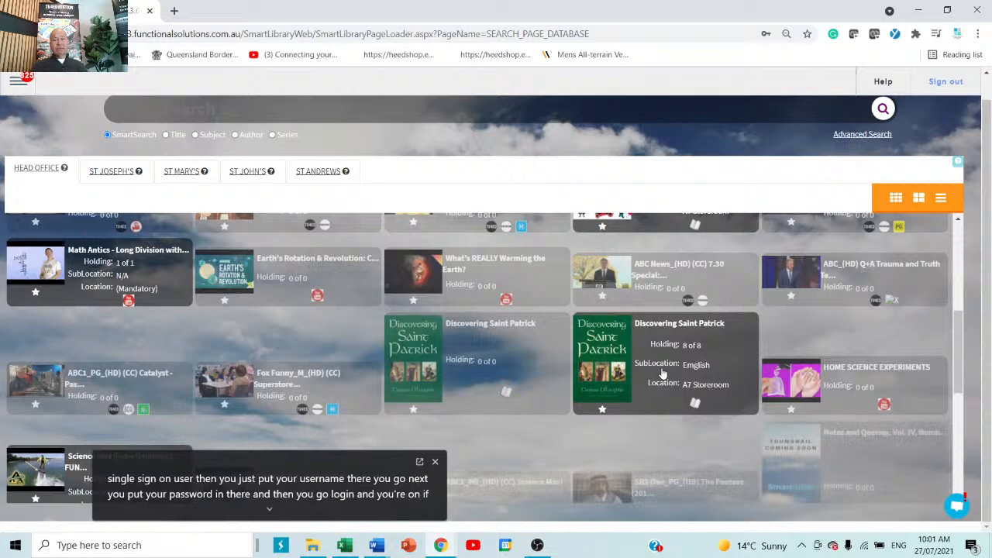
pyautogui.scroll(3, 663, 374)
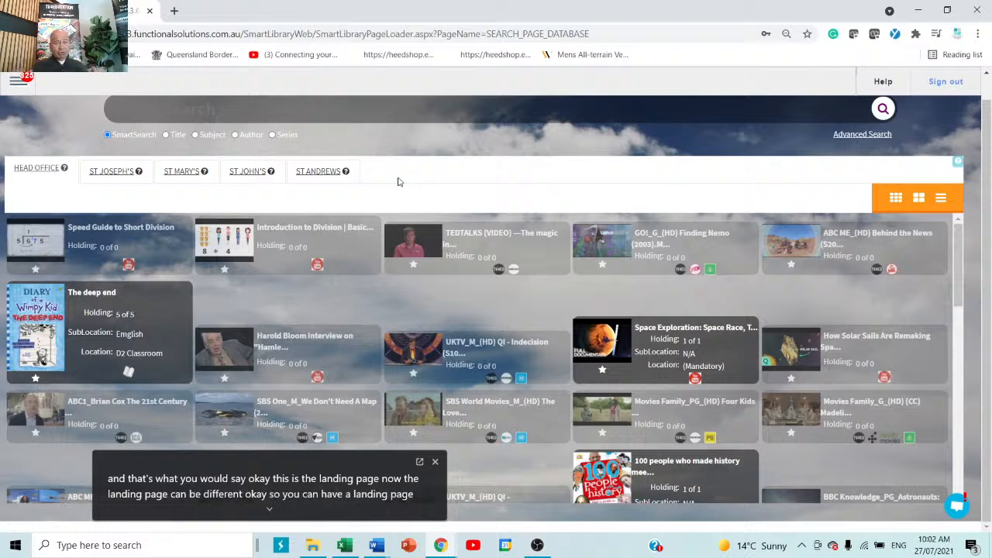
# View the St Joseph's, St Mary's, St John's and St Andrews results, then return to Head Office
pyautogui.click(109, 170)
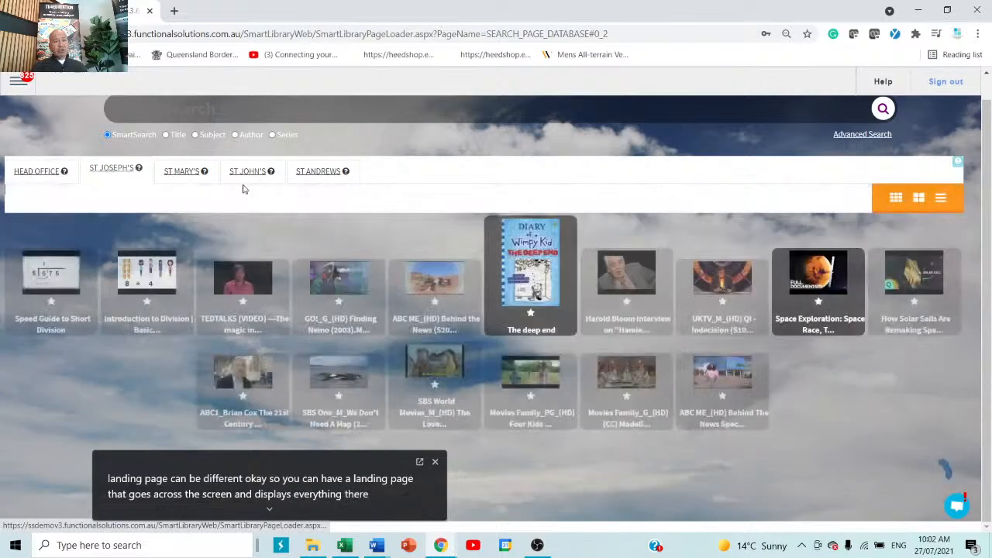
pyautogui.click(191, 172)
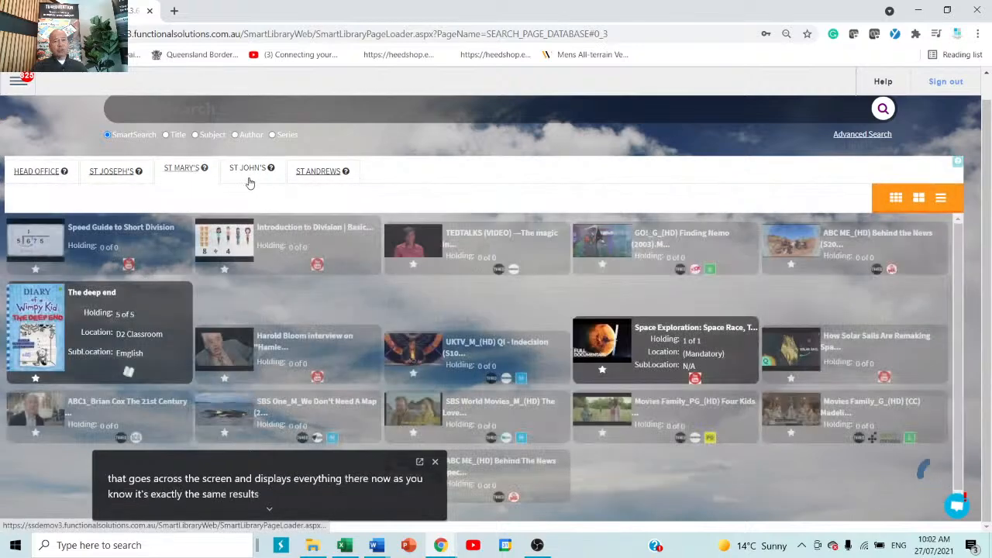
pyautogui.click(250, 182)
pyautogui.click(310, 171)
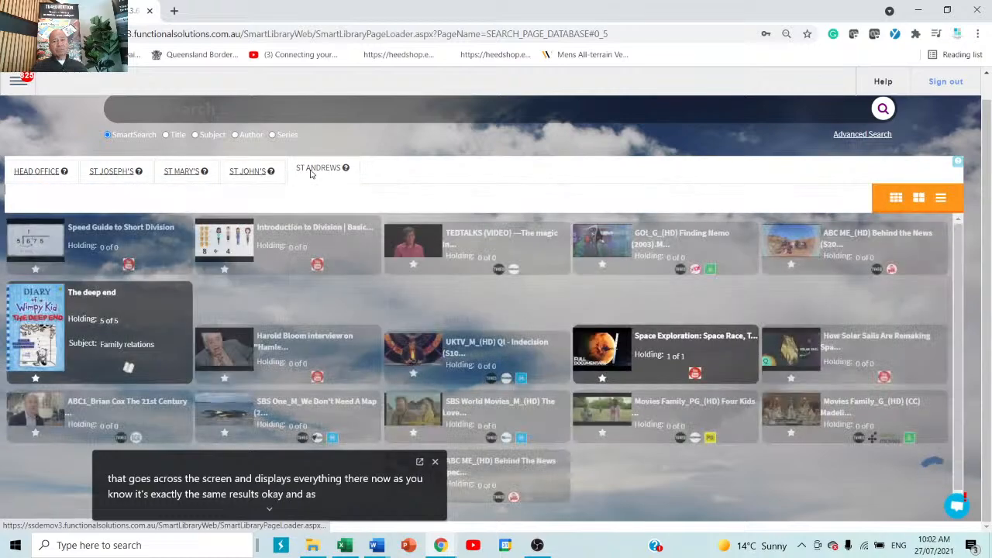
pyautogui.click(35, 171)
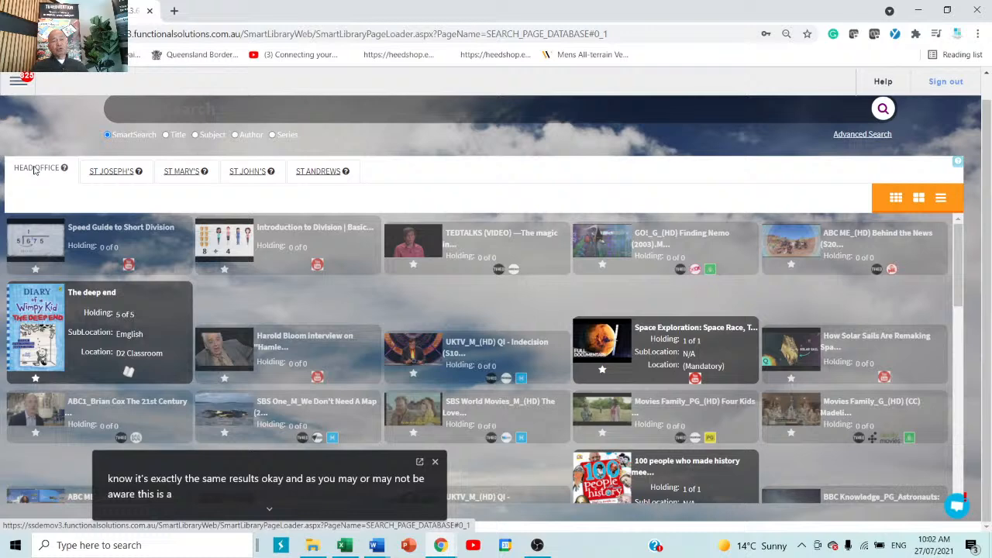
pyautogui.click(14, 83)
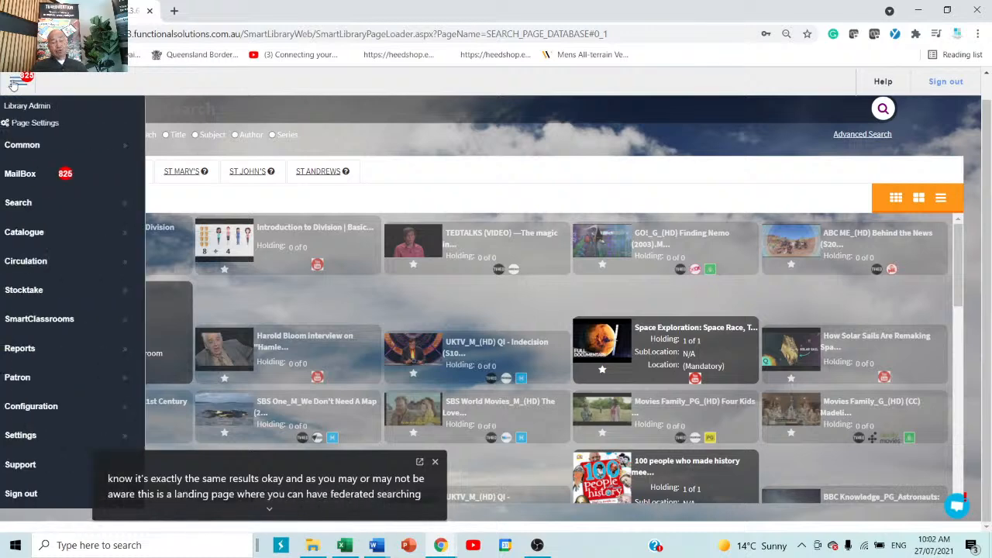
# Choose Search > School's Collection to return to the school's own catalogue
pyautogui.click(19, 208)
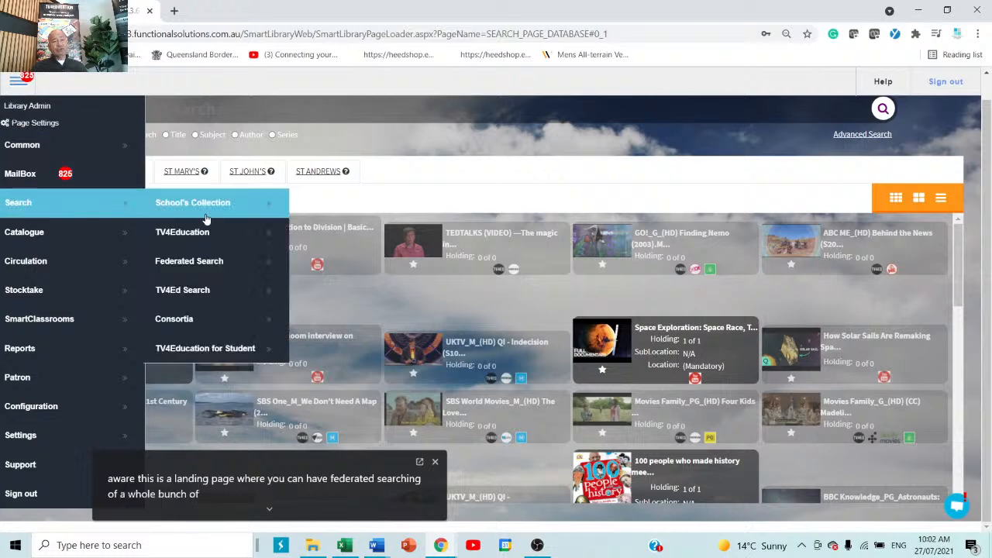
pyautogui.click(245, 212)
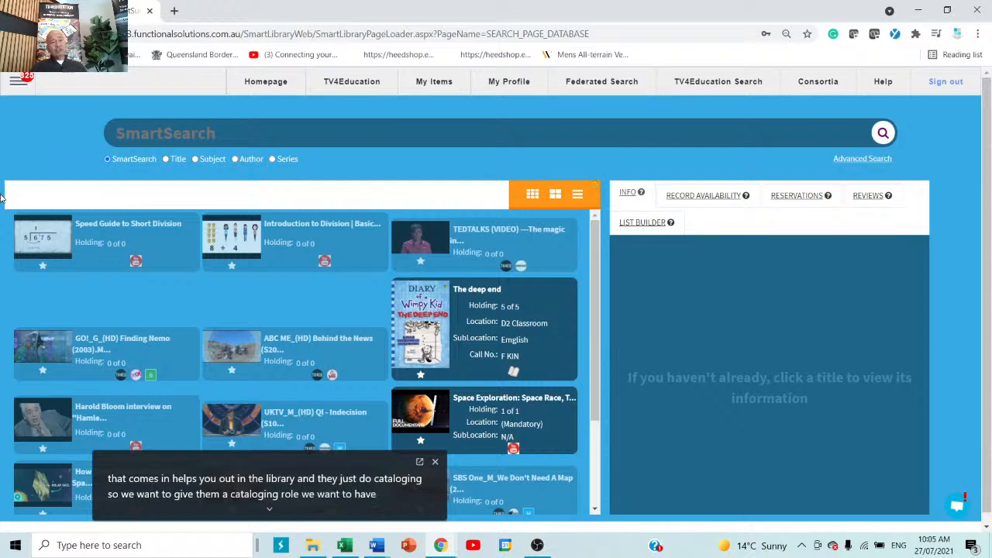
# Expand the Patron section of the admin menu to list its patron options
pyautogui.click(19, 80)
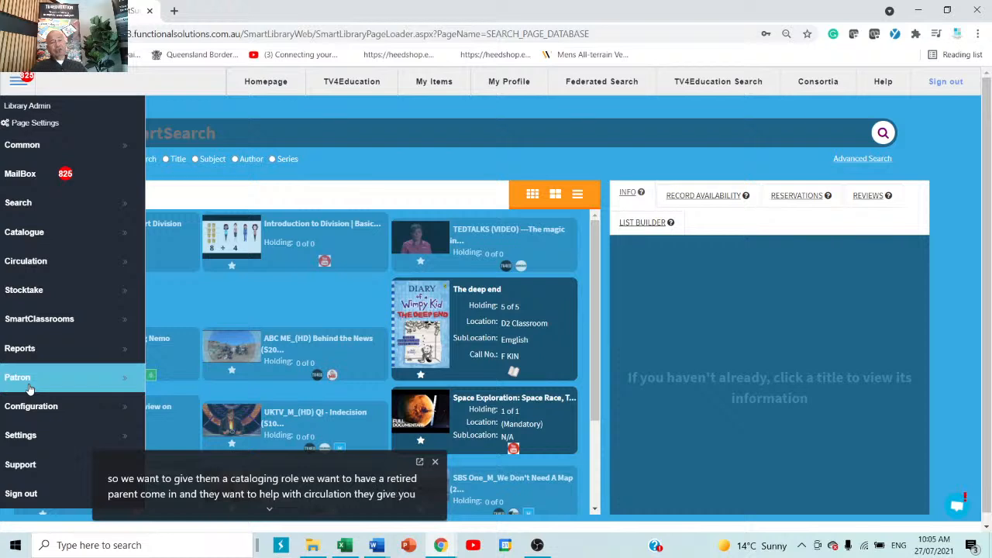
pyautogui.click(75, 387)
pyautogui.moveTo(341, 464); pyautogui.dragTo(652, 465)
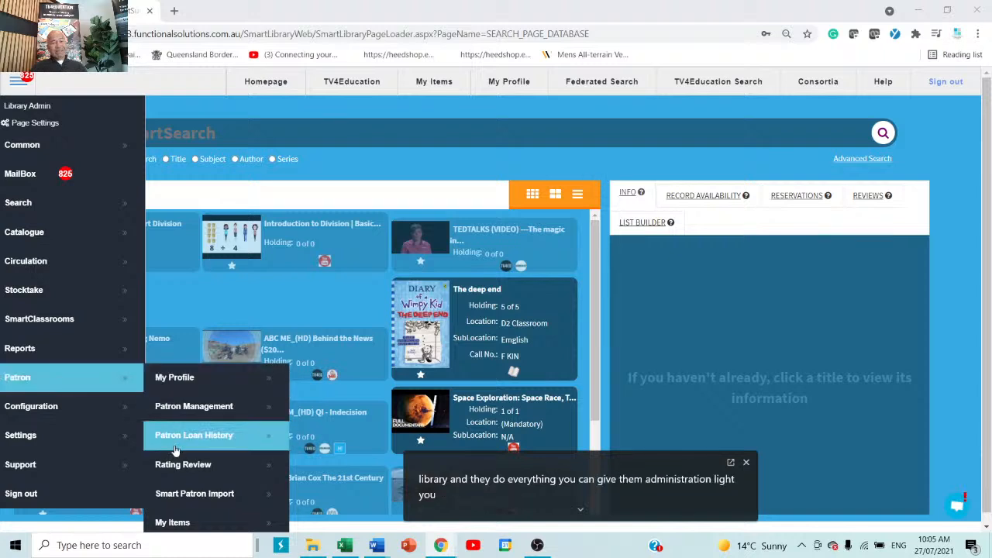
pyautogui.scroll(-3, 177, 452)
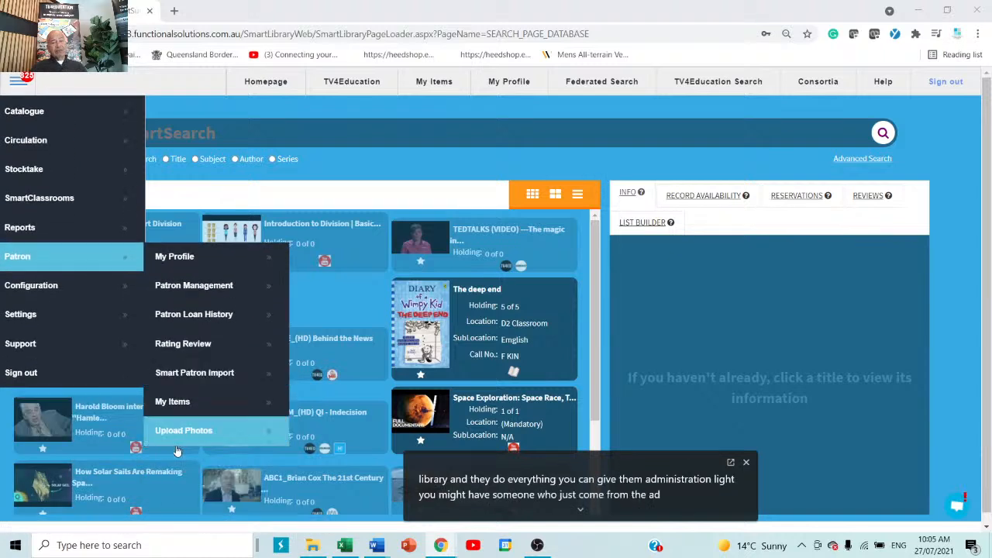
pyautogui.scroll(3, 177, 451)
pyautogui.scroll(-3, 176, 452)
pyautogui.scroll(3, 177, 451)
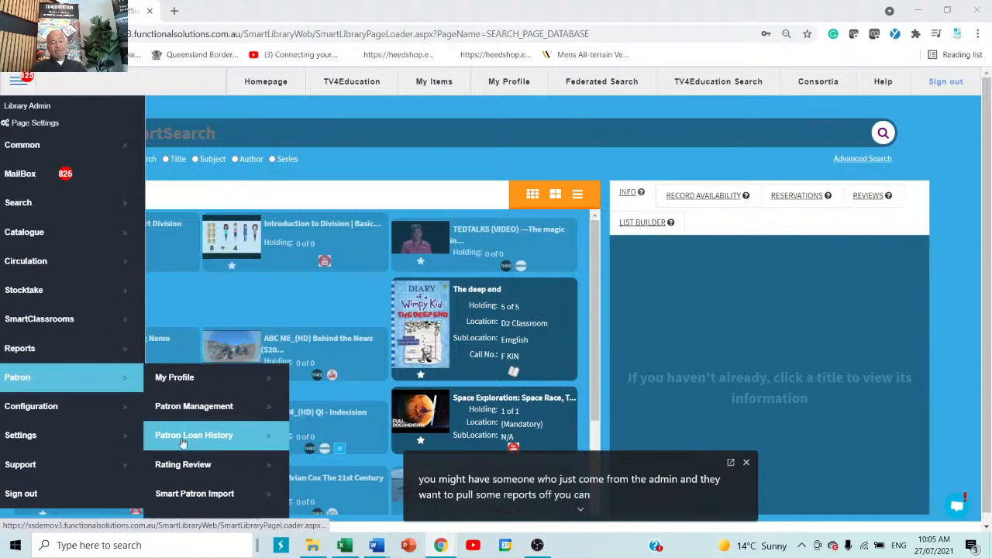
pyautogui.scroll(-3, 177, 449)
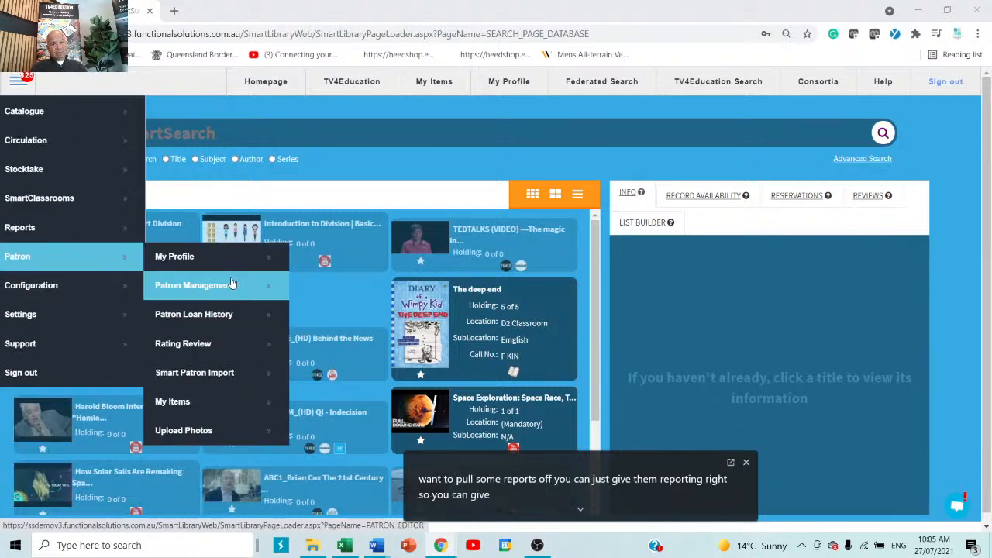
# Open Patron Management, check the Barcode and Username fields, and move to the next patron
pyautogui.click(193, 286)
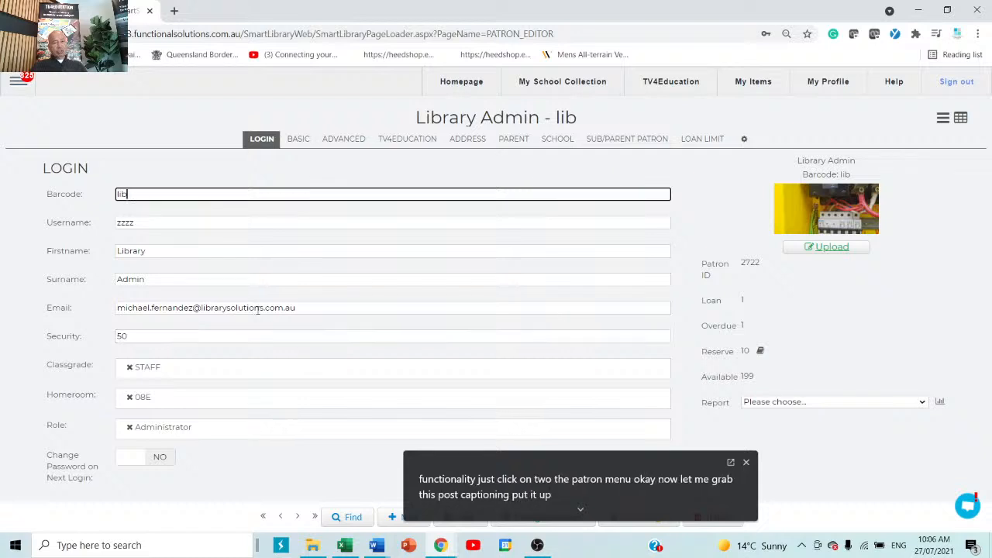
pyautogui.moveTo(180, 193); pyautogui.dragTo(31, 184)
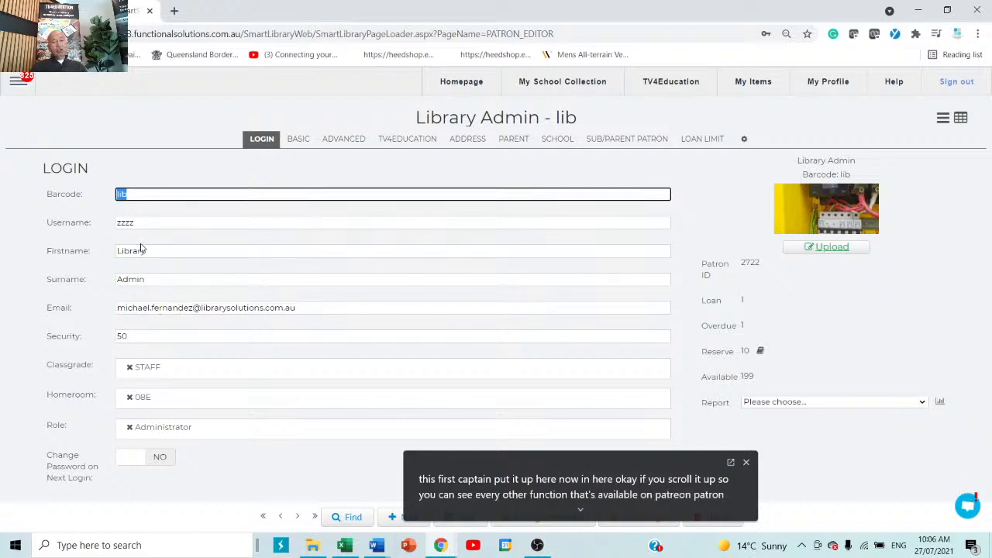
pyautogui.click(149, 223)
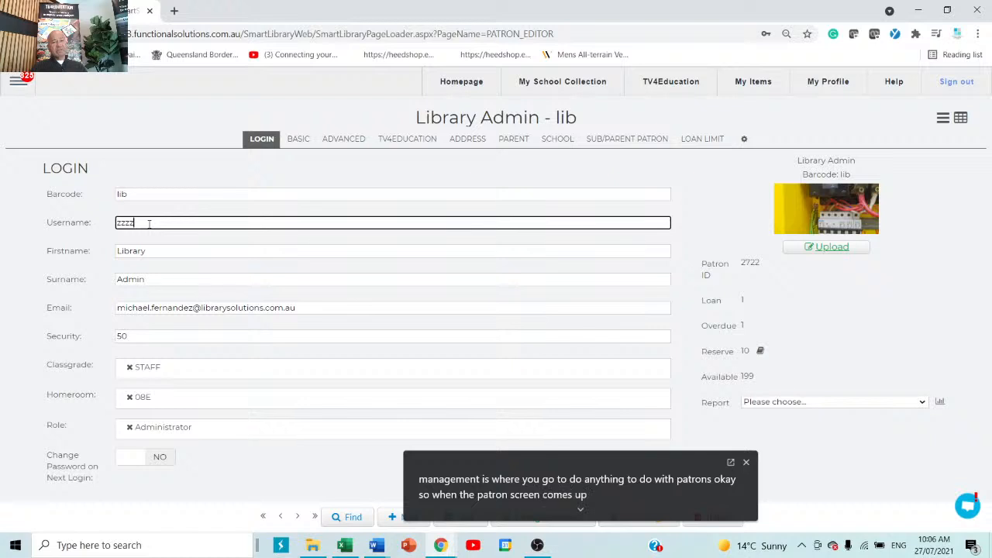
pyautogui.click(298, 518)
# Advance to the next patron record and set its role to Teacher
pyautogui.click(299, 518)
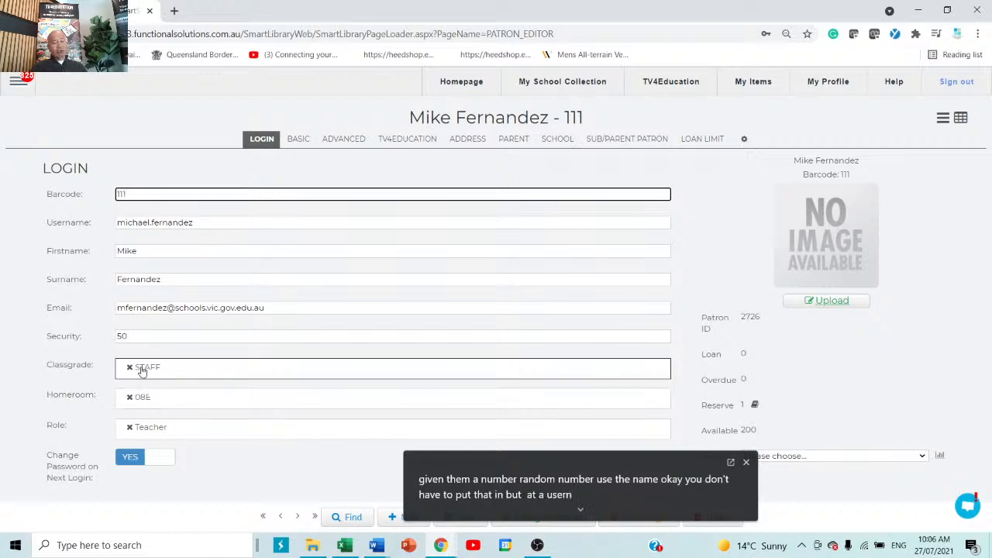
pyautogui.click(225, 440)
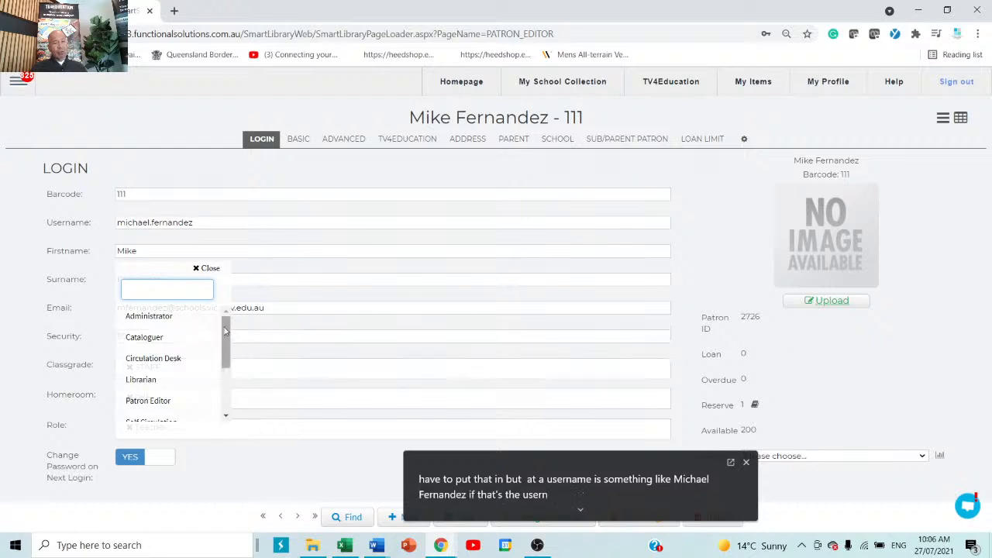
pyautogui.moveTo(225, 332); pyautogui.dragTo(261, 306)
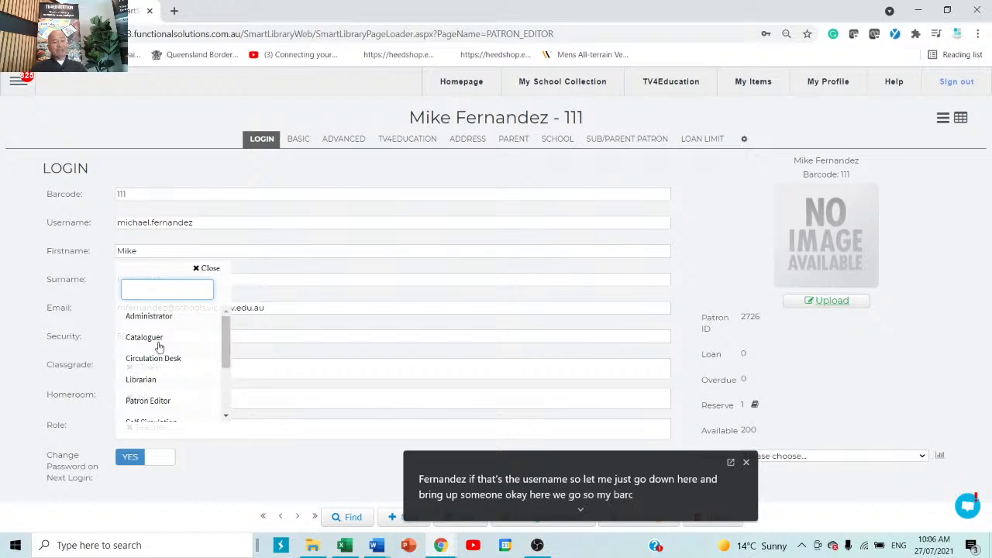
pyautogui.click(17, 84)
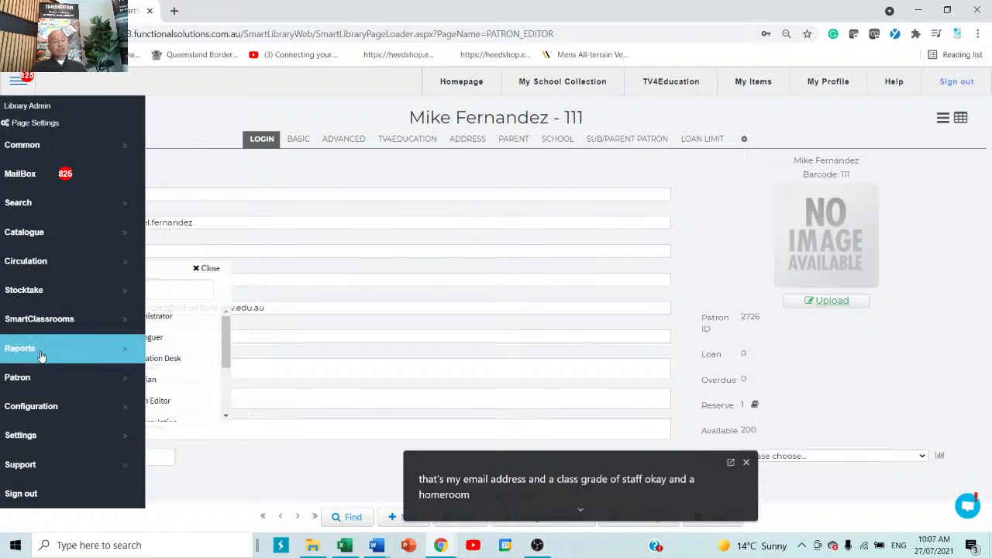
pyautogui.click(191, 134)
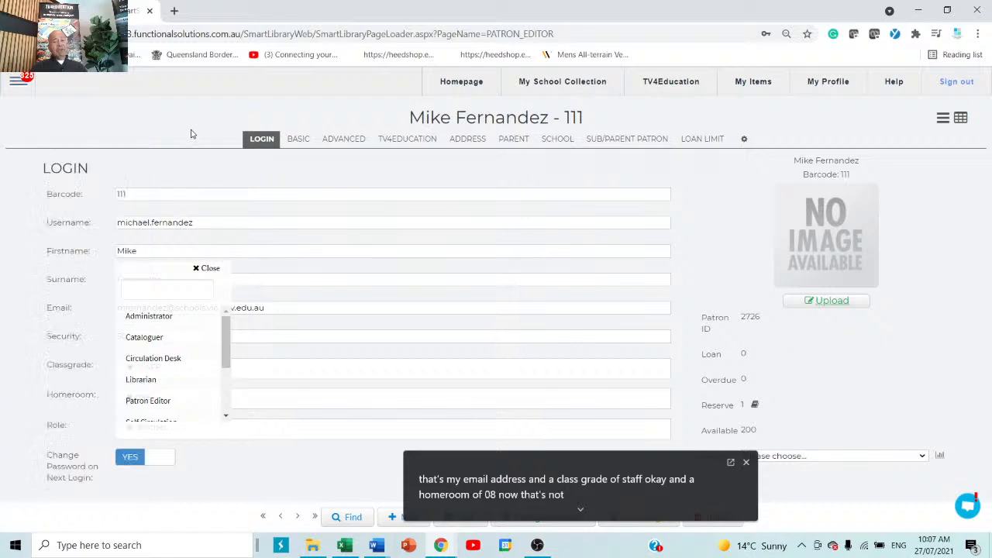
pyautogui.scroll(-3, 136, 368)
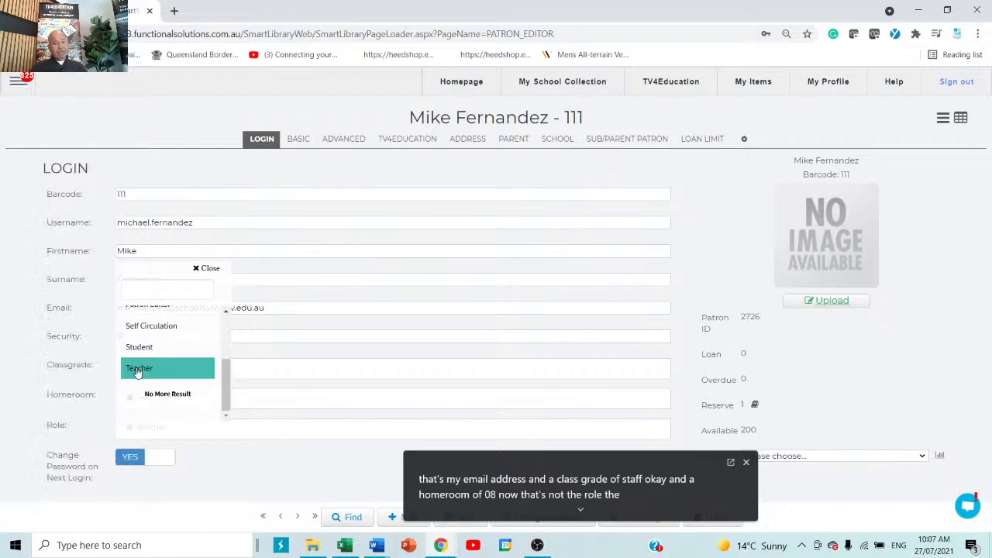
pyautogui.click(205, 474)
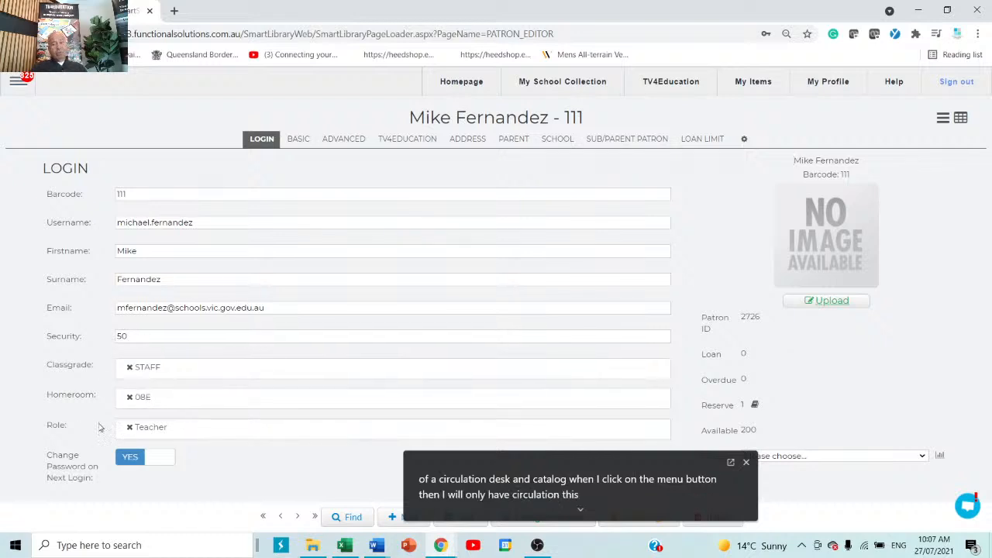
pyautogui.moveTo(574, 466); pyautogui.dragTo(589, 428)
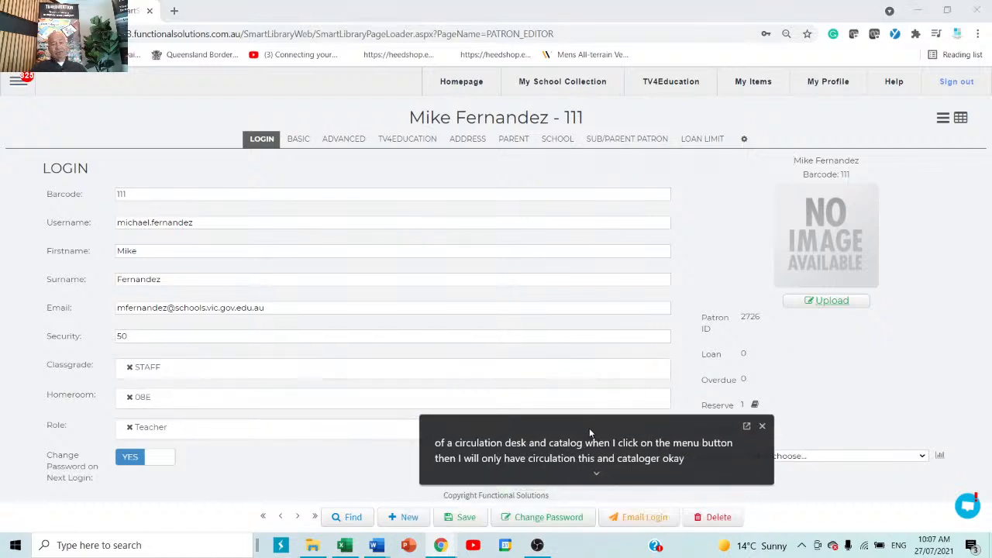
# Search patrons for 'smith', then for 's', and cancel the finder without choosing anyone
pyautogui.click(349, 518)
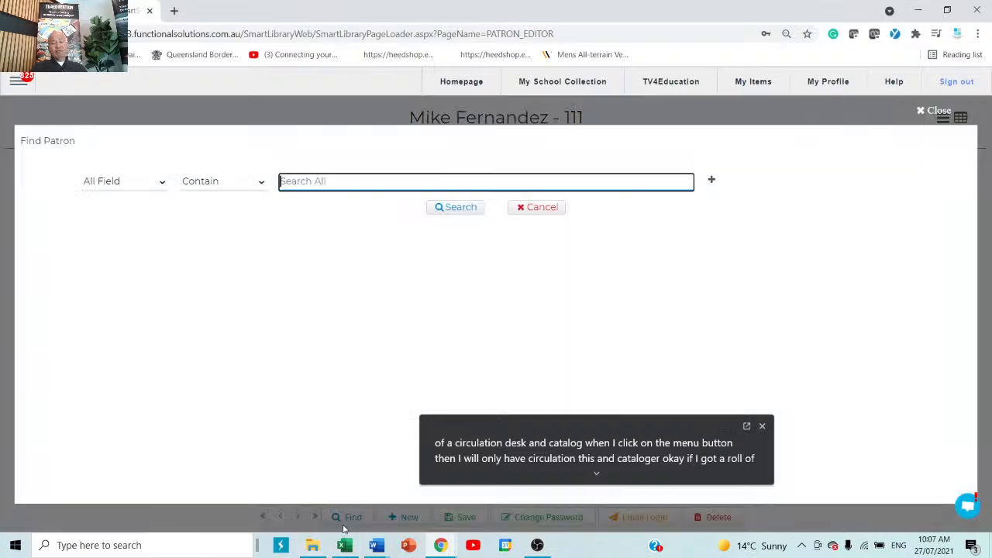
pyautogui.write('s')
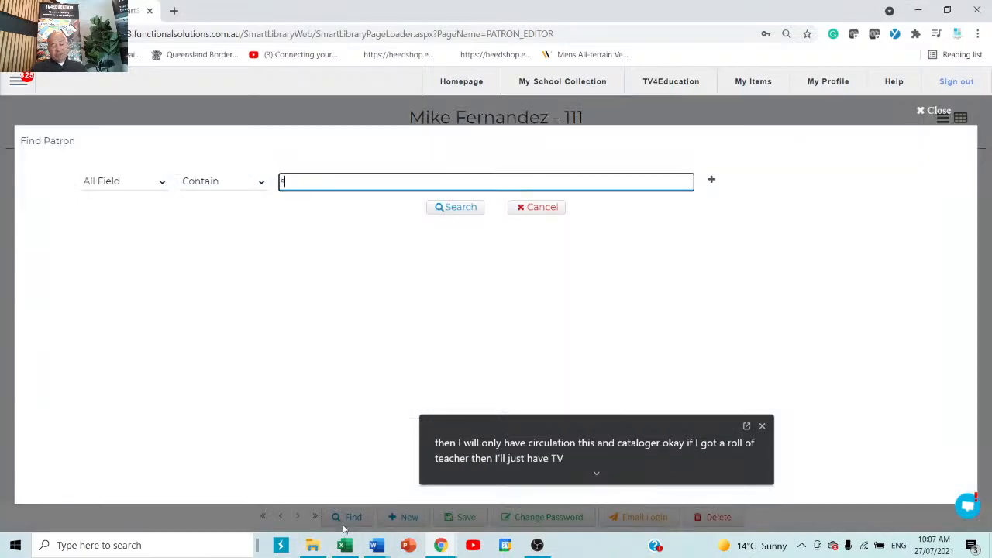
pyautogui.write('mith')
pyautogui.press('Return')
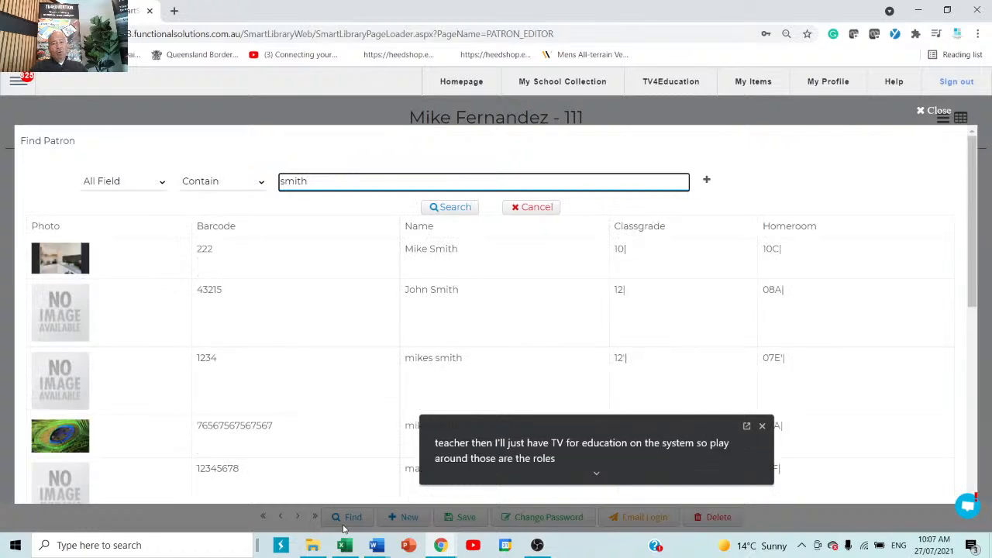
pyautogui.press('BackSpace')
pyautogui.press('BackSpace')
pyautogui.press('BackSpace')
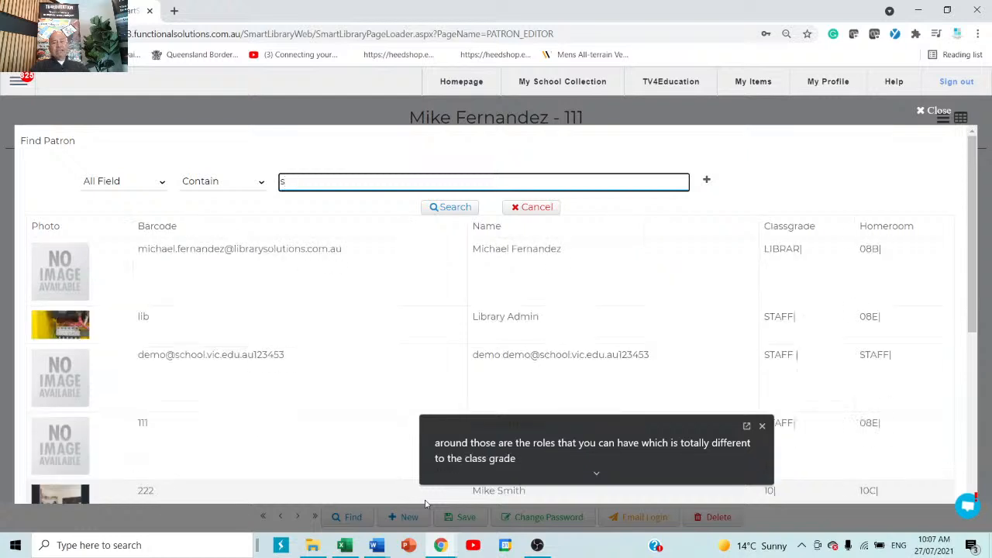
pyautogui.press('Return')
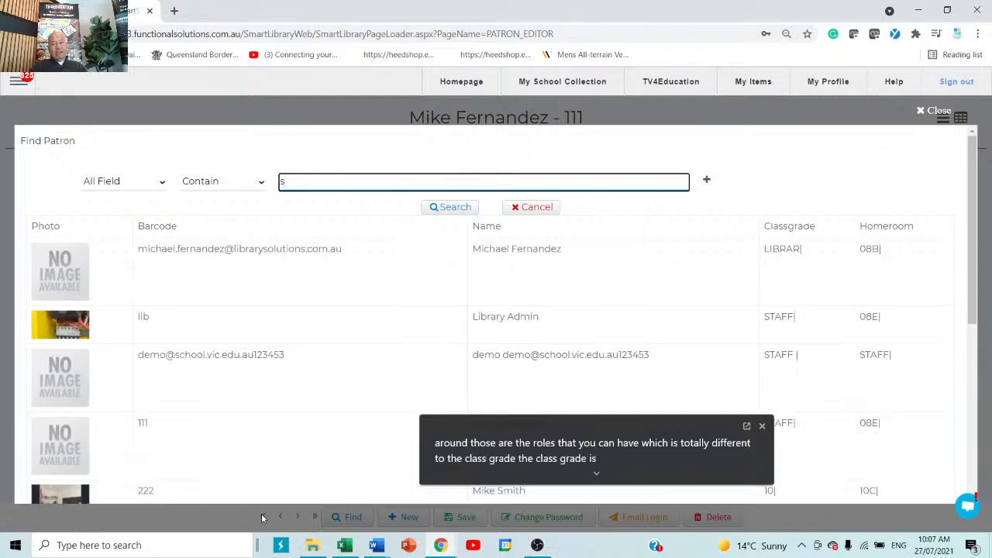
pyautogui.scroll(-2, 303, 283)
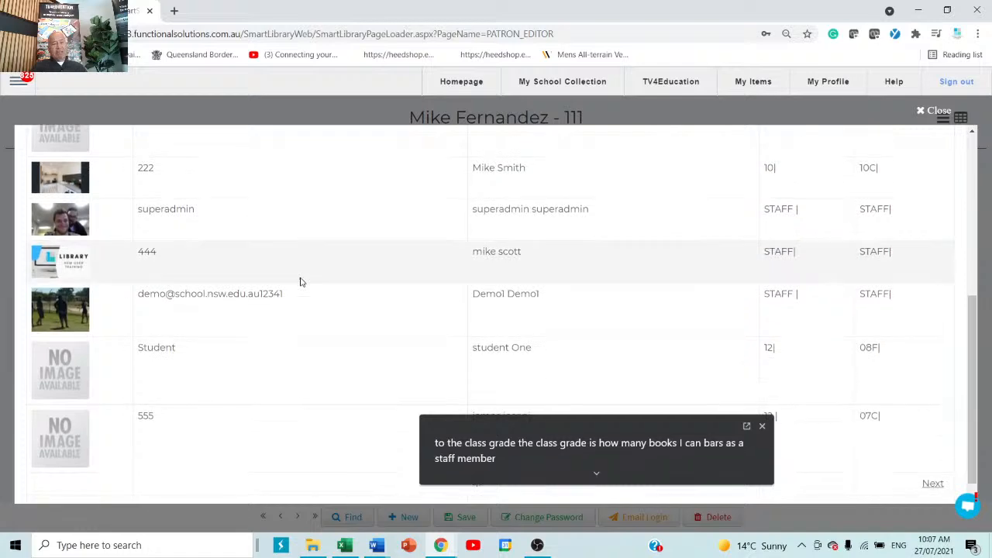
pyautogui.scroll(7, 303, 282)
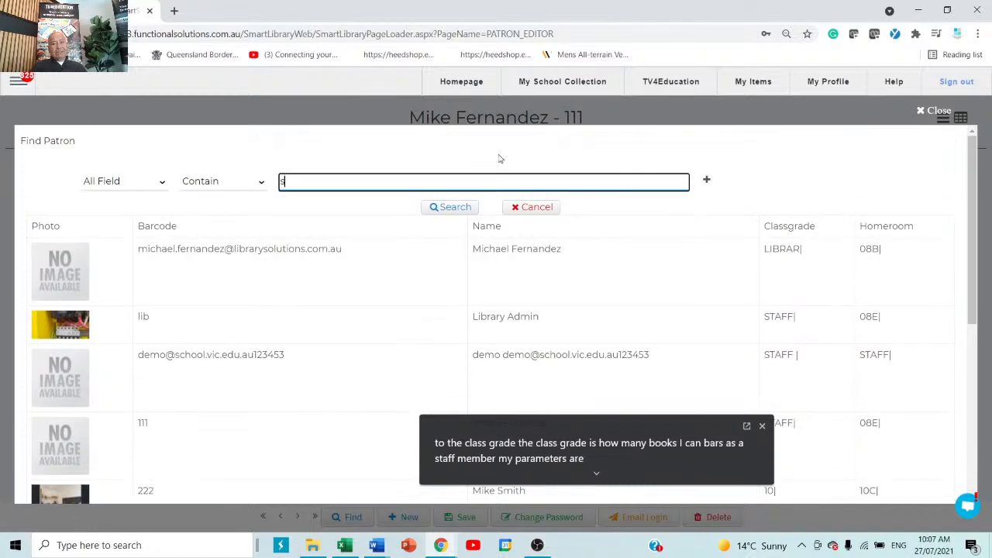
pyautogui.click(531, 207)
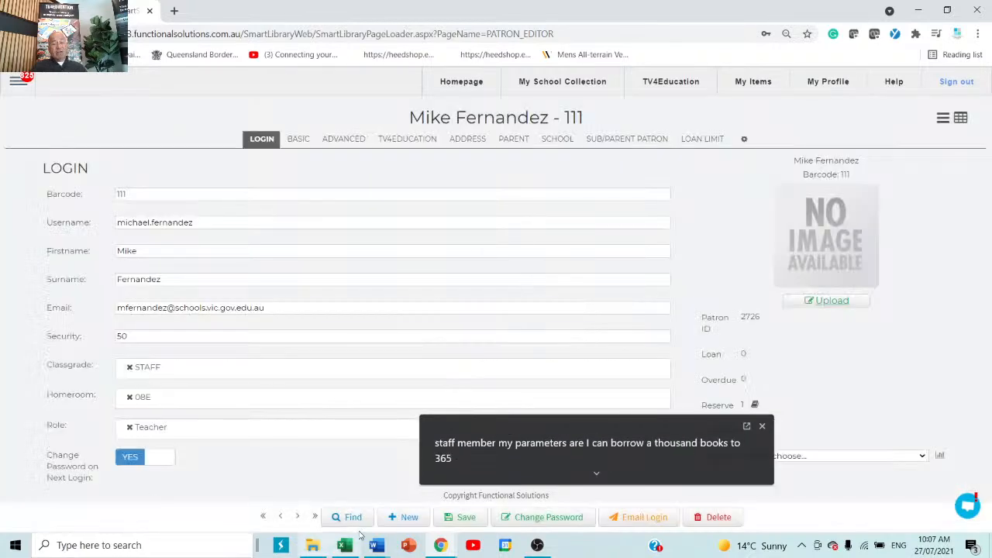
# Start a new patron, jump to the first record, and cancel its deletion to keep it
pyautogui.click(410, 520)
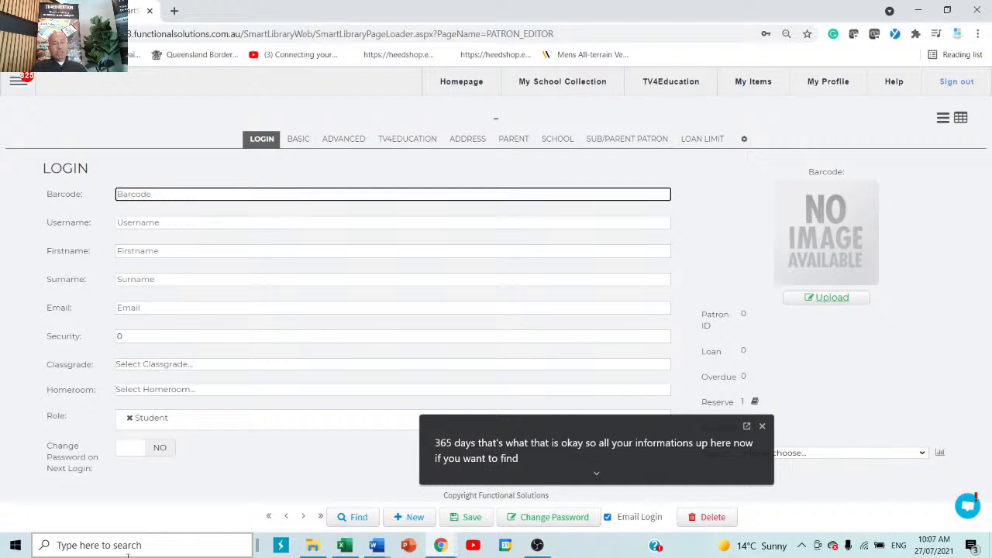
pyautogui.click(268, 517)
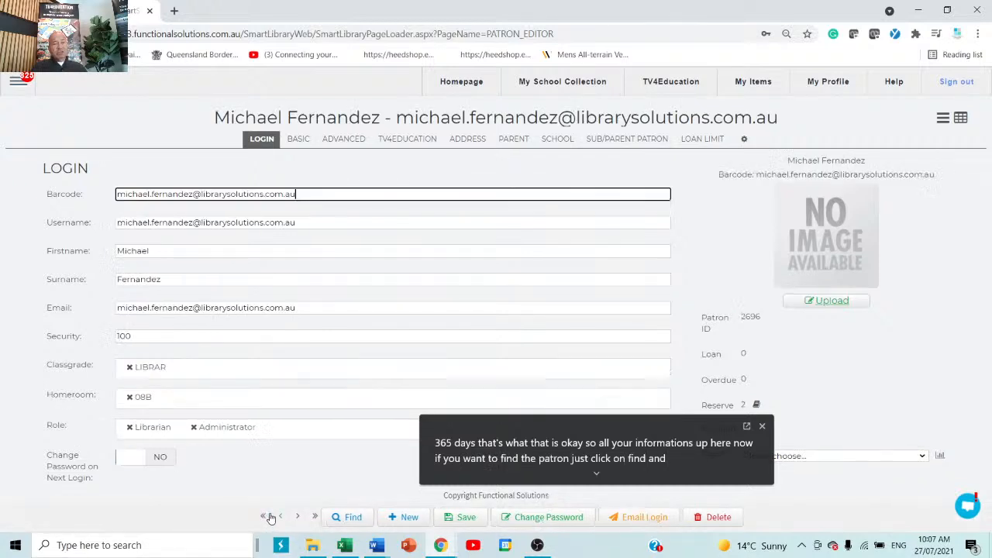
pyautogui.click(719, 517)
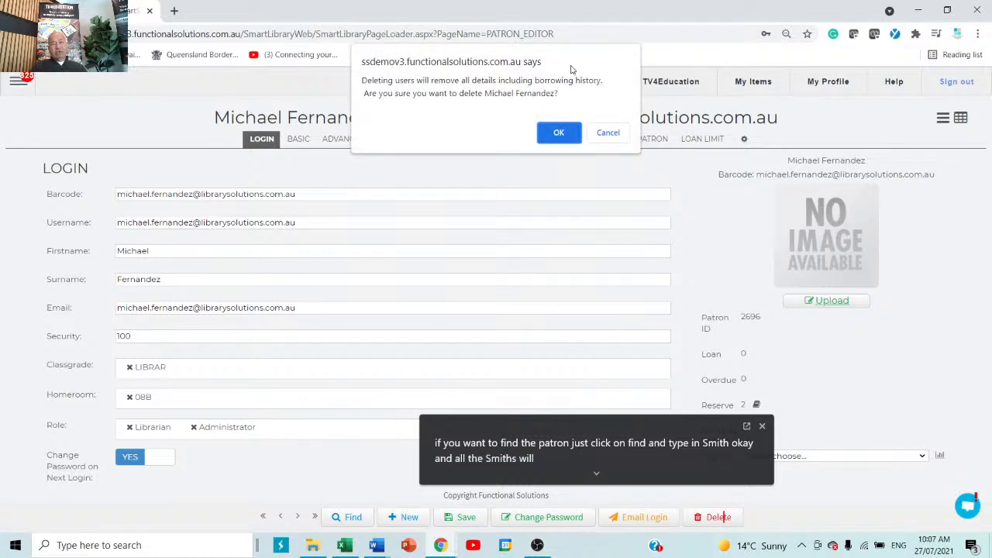
pyautogui.click(608, 133)
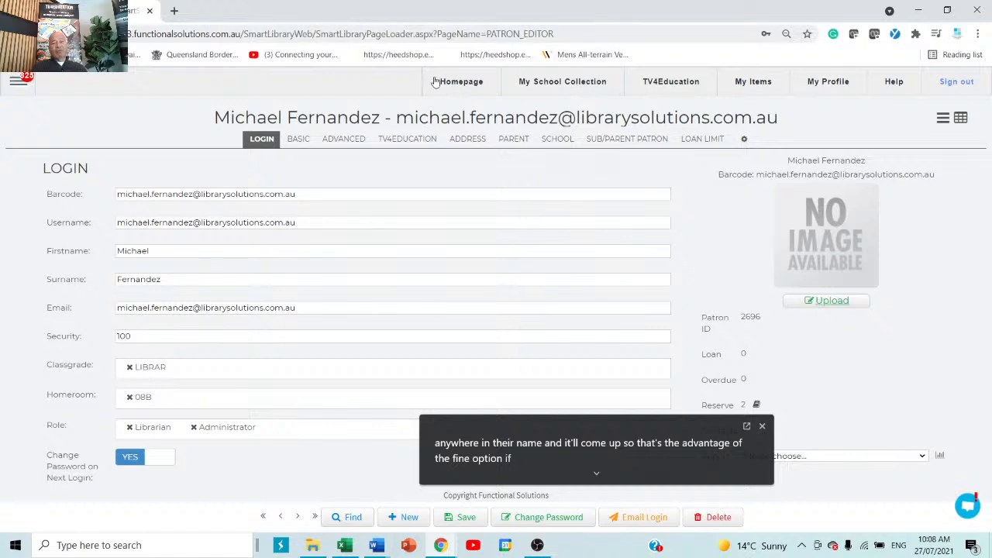
pyautogui.click(834, 310)
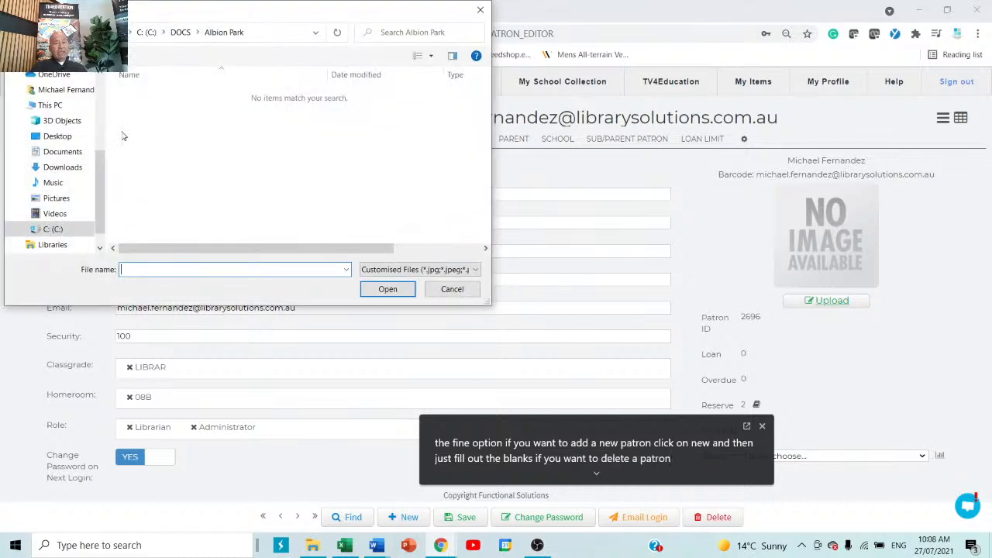
pyautogui.click(453, 288)
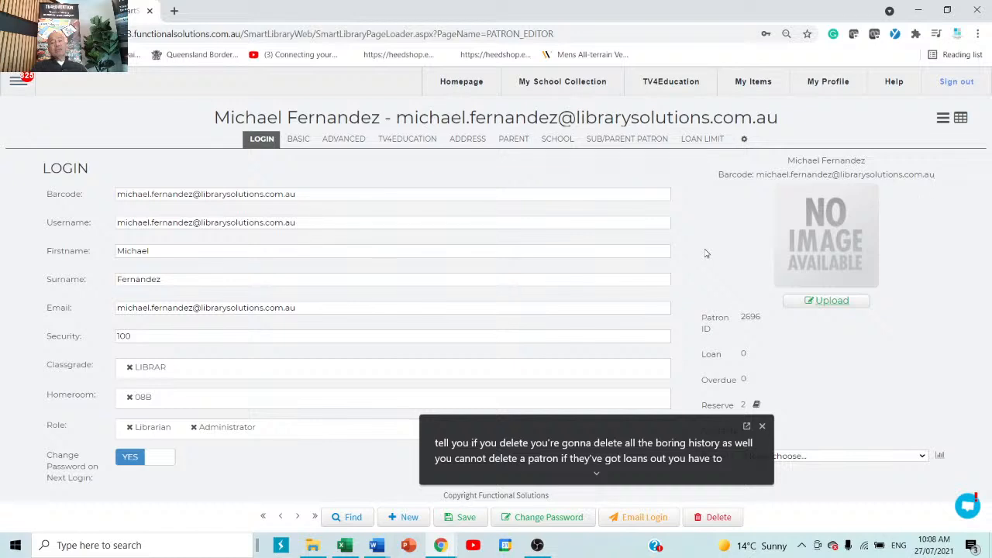
pyautogui.moveTo(622, 427); pyautogui.dragTo(535, 443)
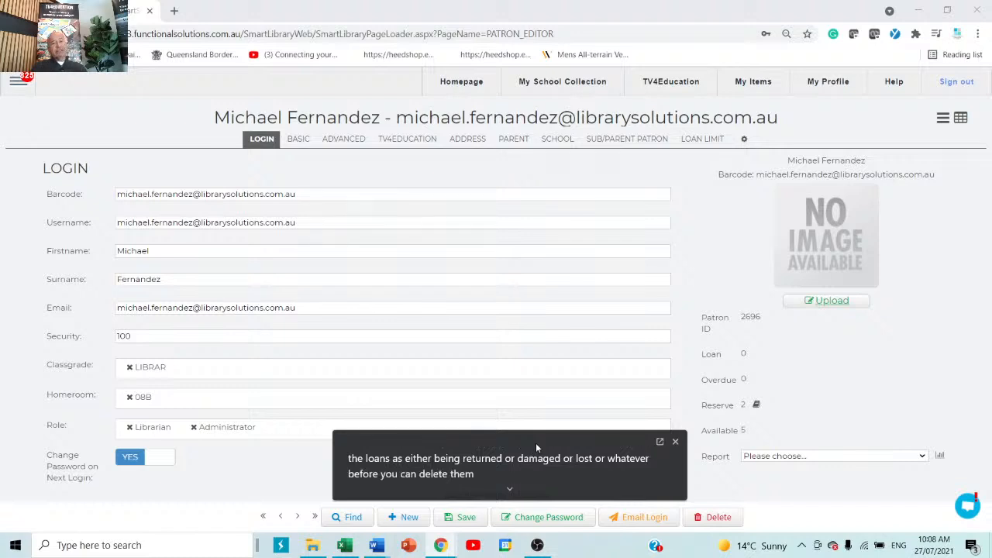
pyautogui.click(174, 11)
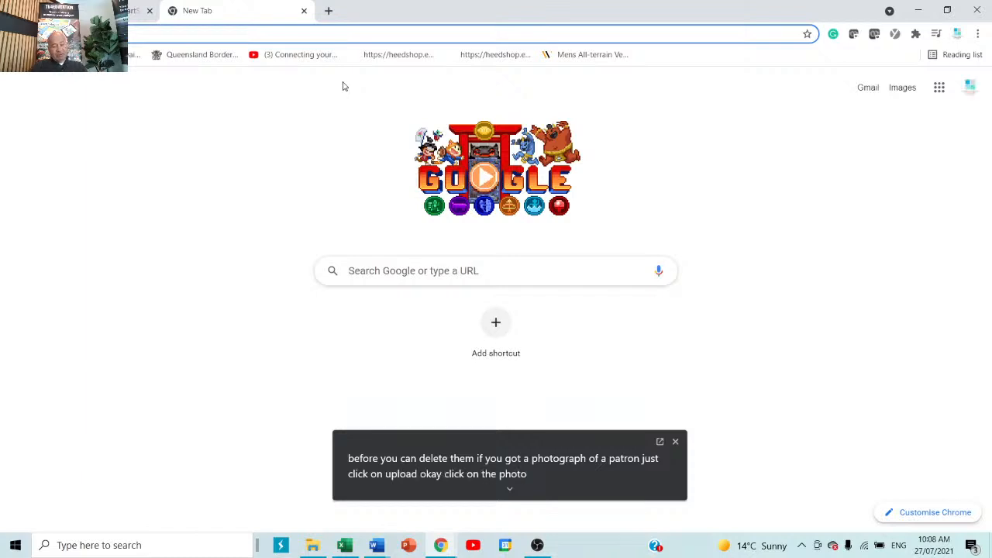
pyautogui.write('functionalsolutions.com.au')
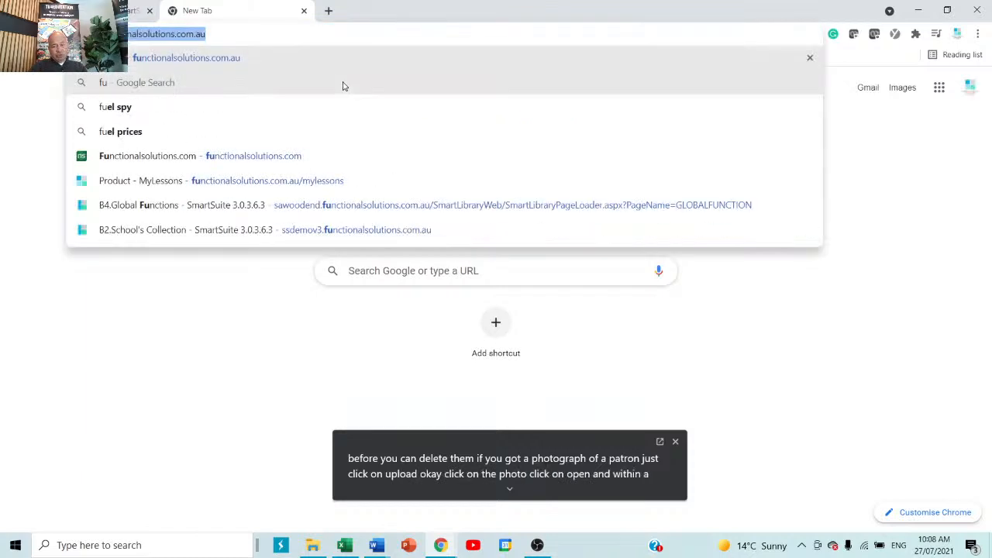
pyautogui.press('Return')
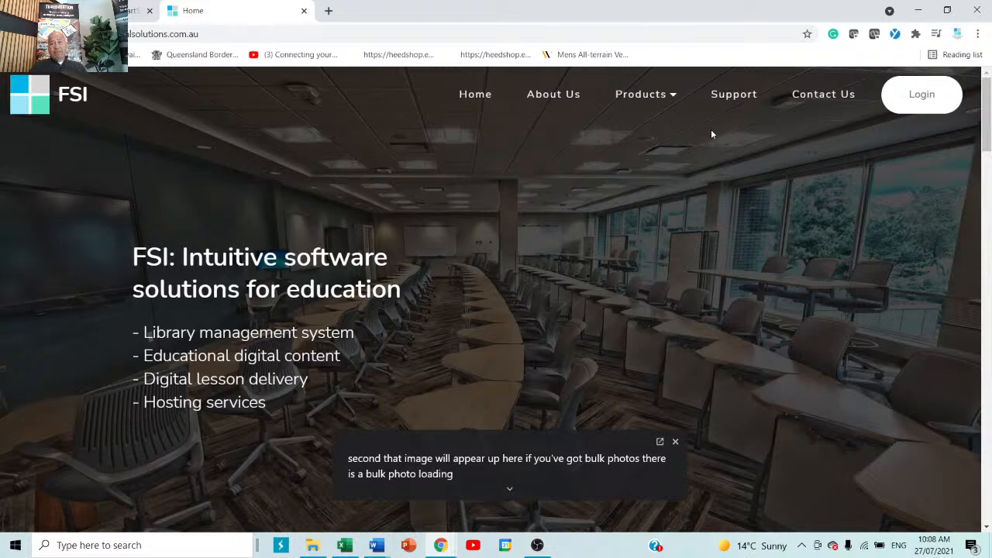
pyautogui.click(727, 102)
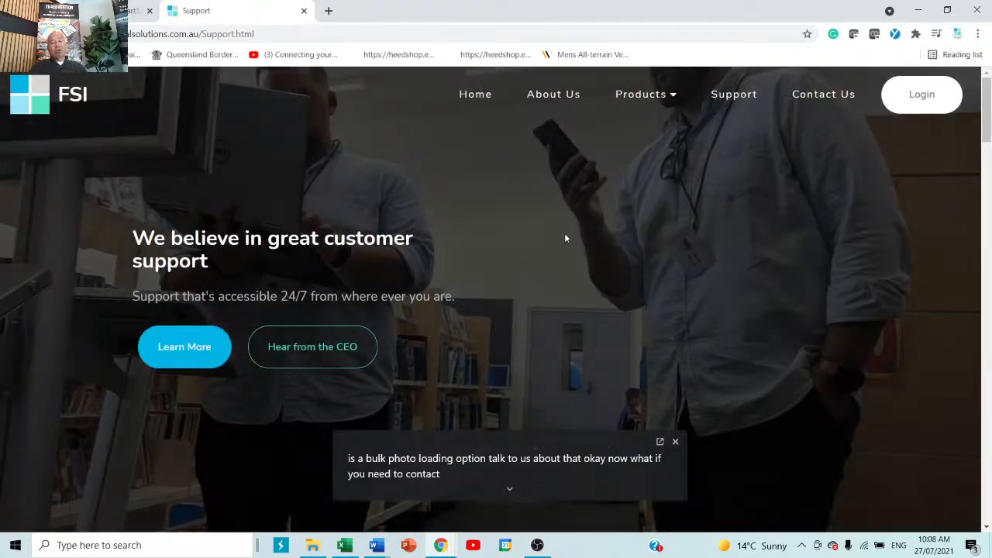
pyautogui.scroll(-3, 461, 239)
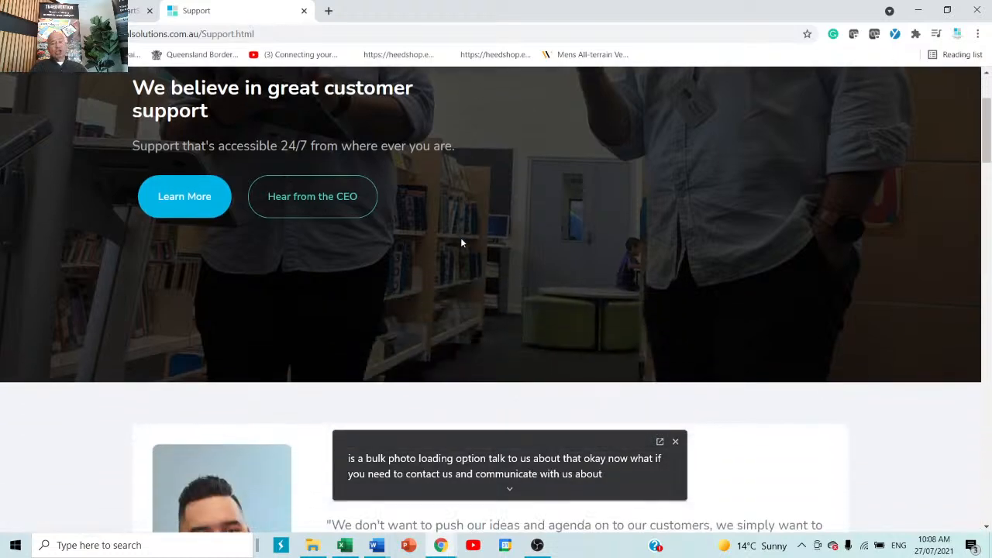
pyautogui.scroll(-3, 460, 243)
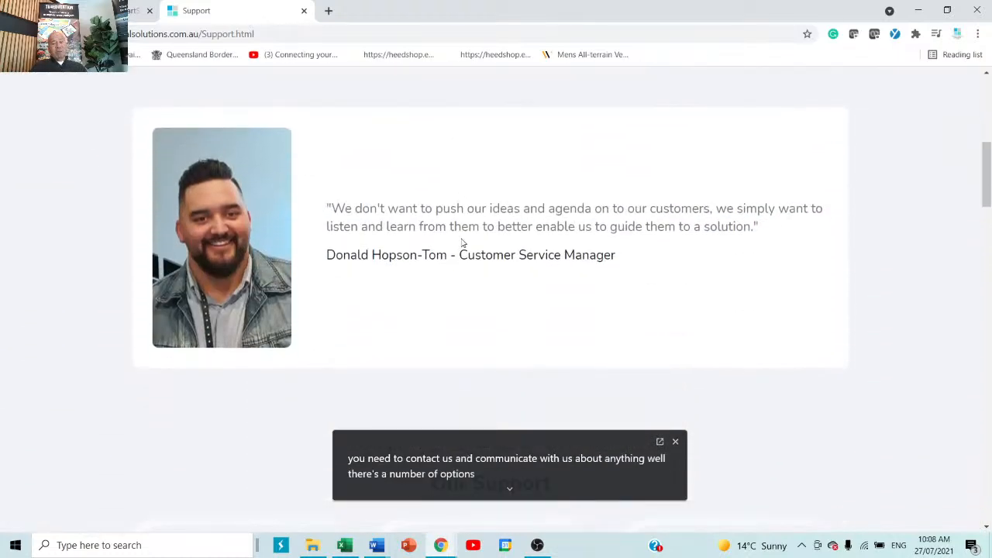
pyautogui.scroll(-5, 573, 226)
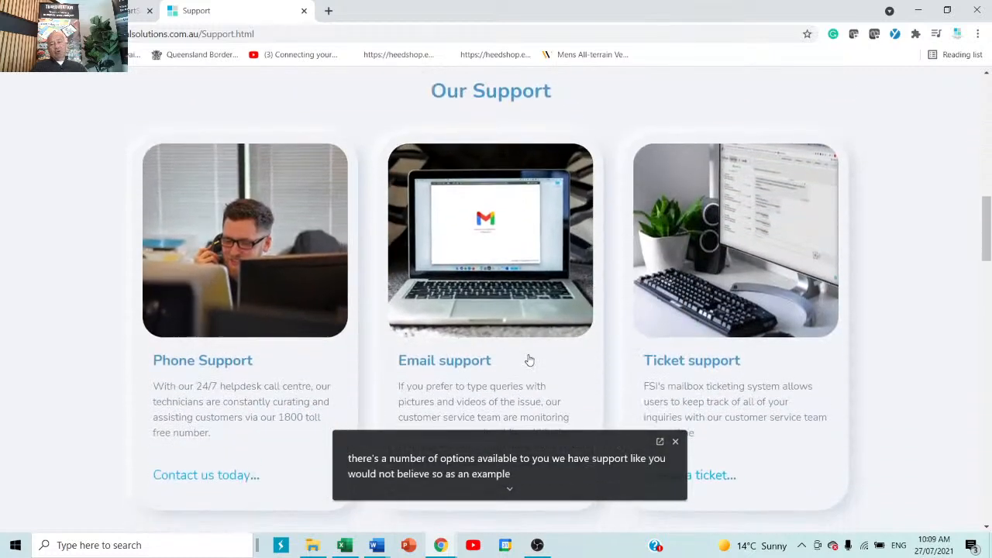
pyautogui.scroll(-1, 742, 309)
pyautogui.scroll(-5, 743, 308)
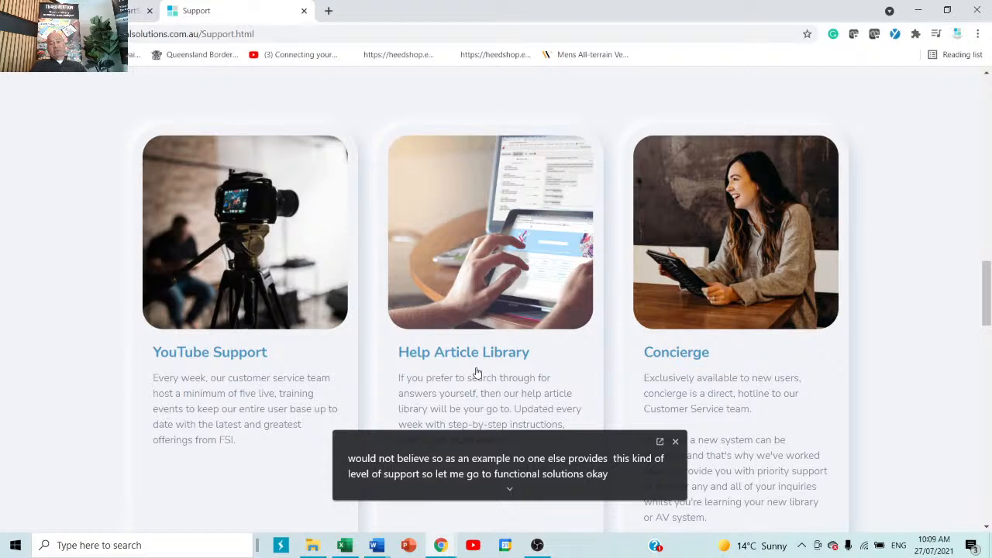
pyautogui.scroll(-2, 659, 318)
pyautogui.scroll(-5, 687, 313)
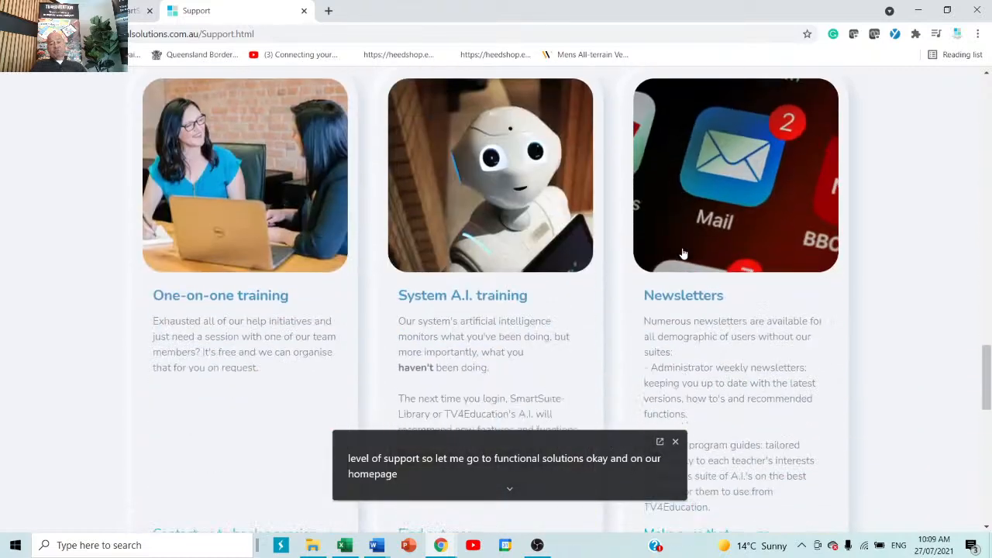
pyautogui.scroll(1, 605, 257)
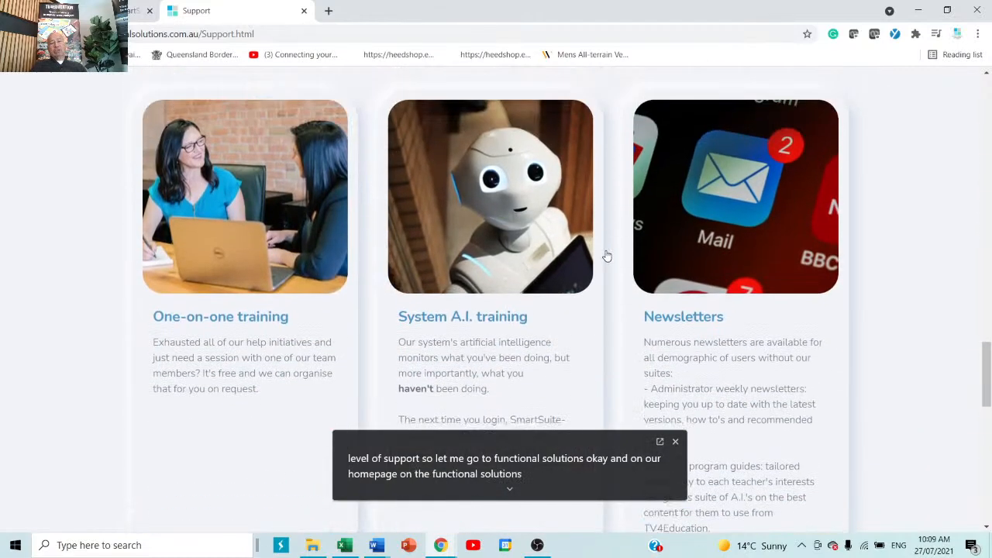
pyautogui.scroll(15, 605, 255)
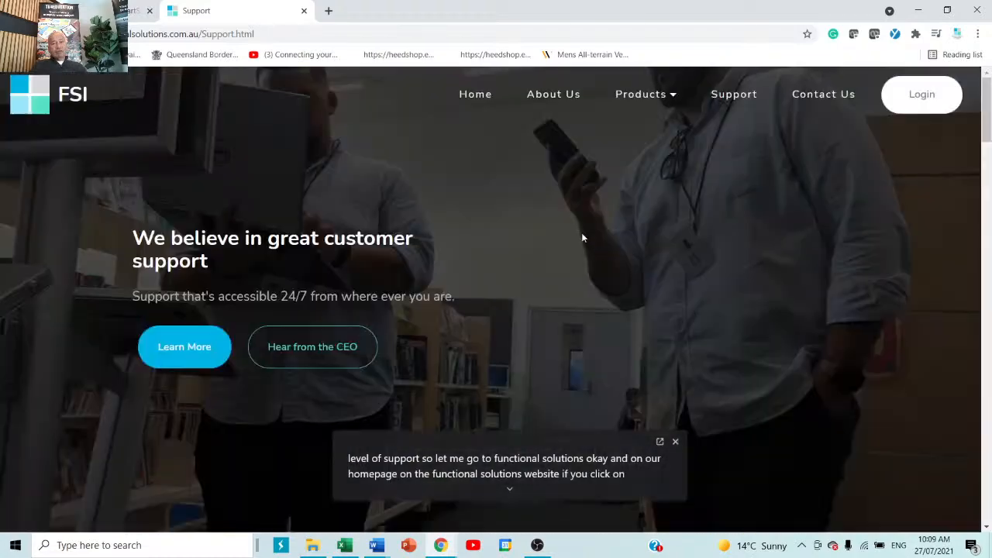
pyautogui.click(304, 10)
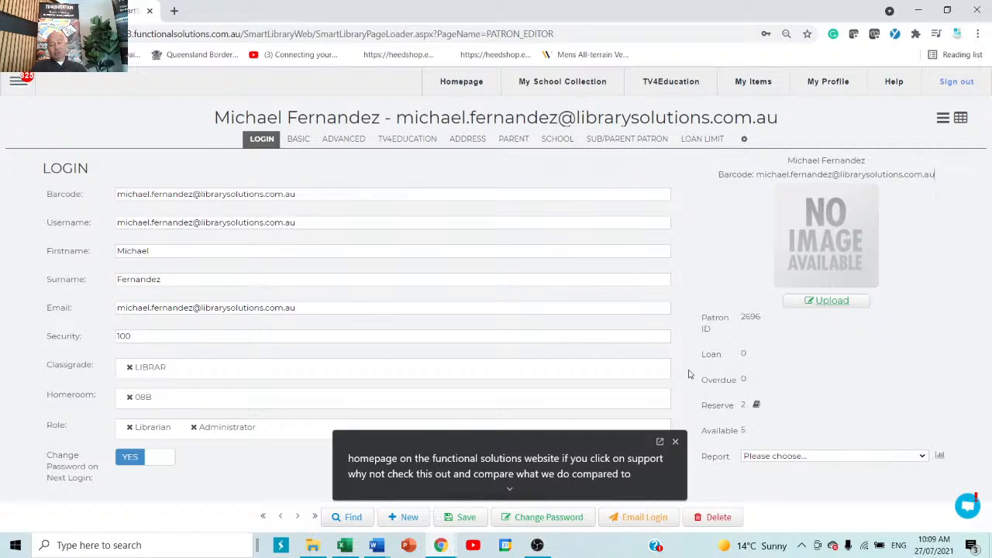
# Open the FSI live support chat and place the cursor in its message box
pyautogui.click(968, 506)
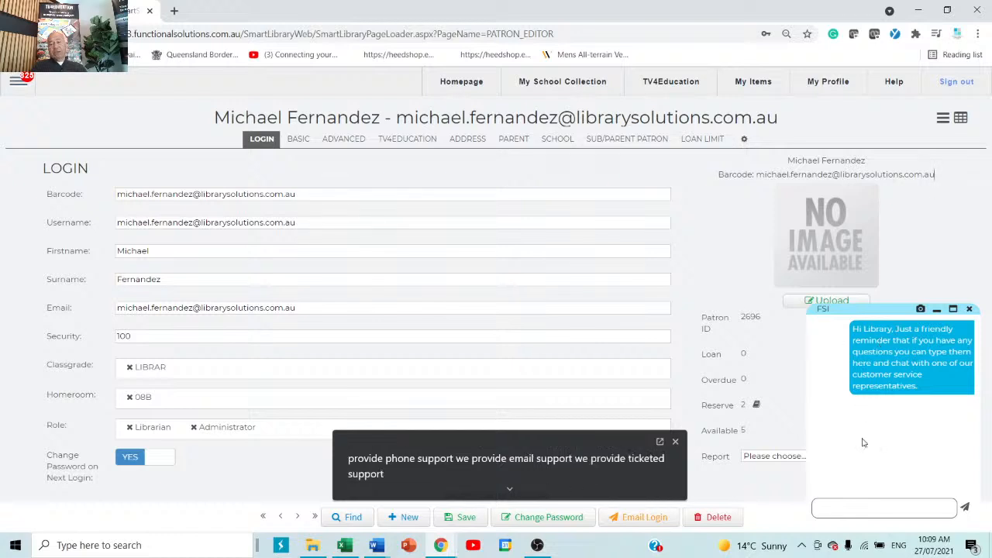
pyautogui.click(850, 507)
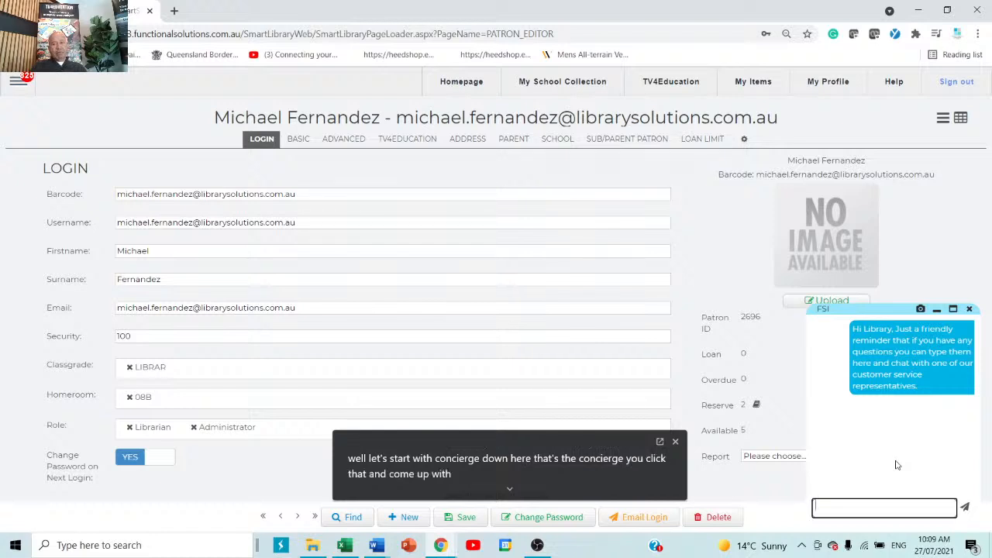
# Go to the MailBox page and start a new support ticket with subject and message fields
pyautogui.click(21, 85)
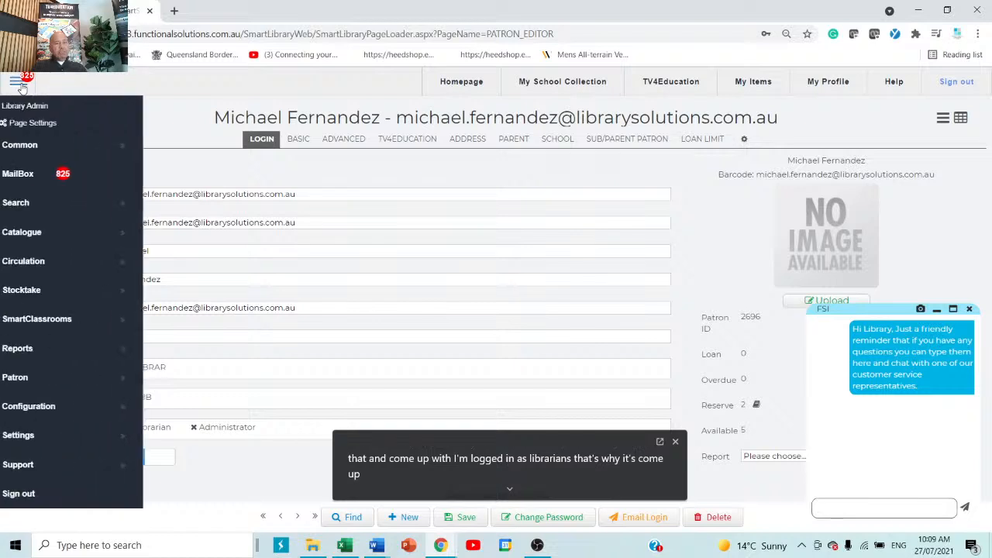
pyautogui.click(16, 174)
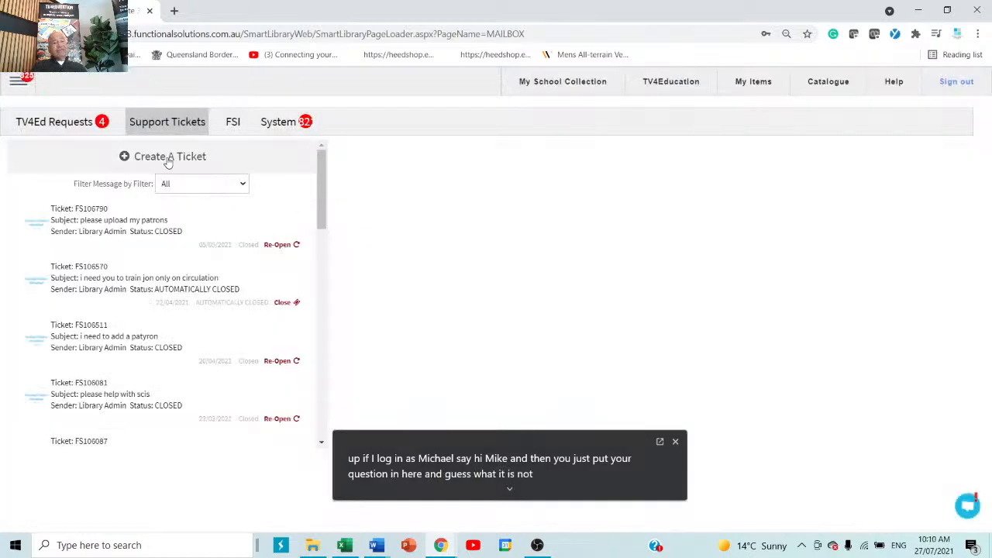
pyautogui.click(167, 158)
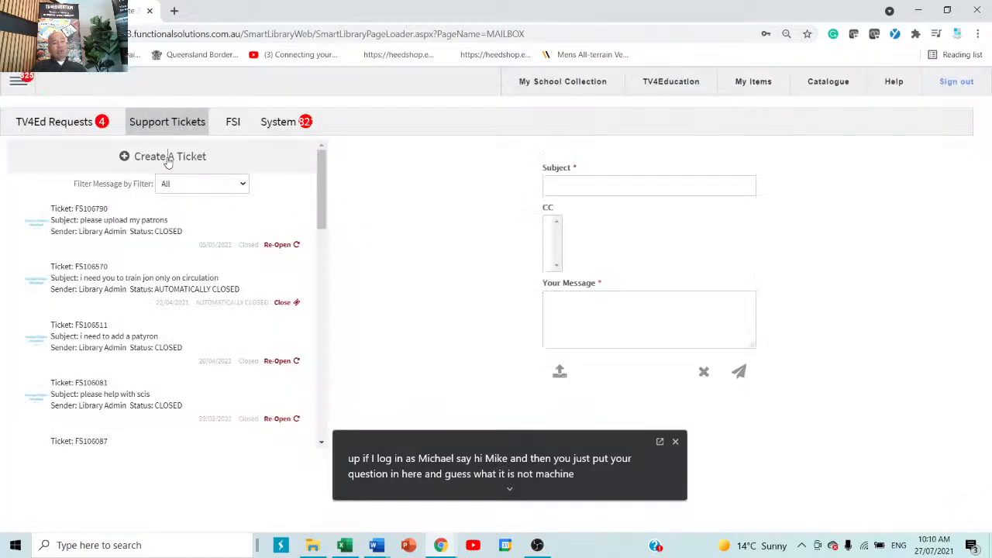
pyautogui.click(684, 189)
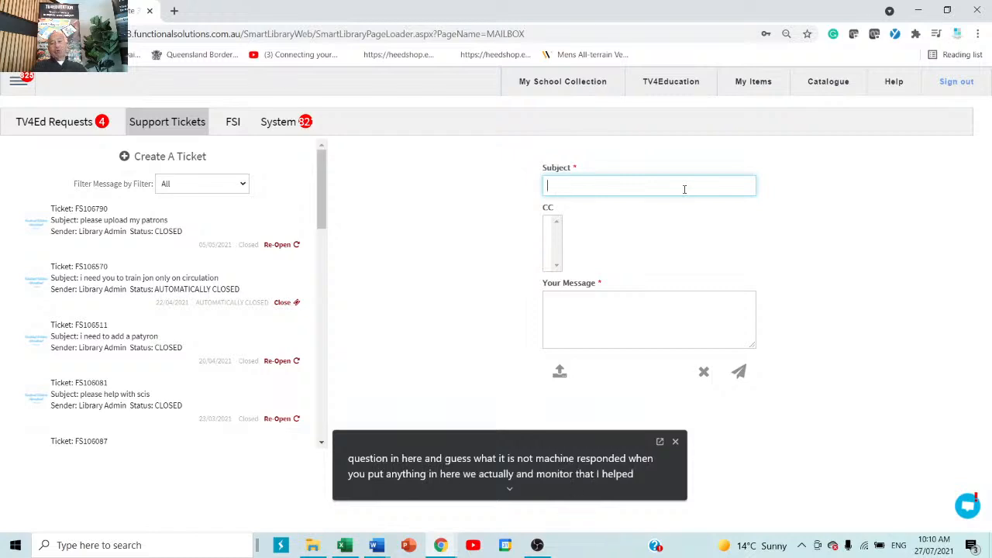
pyautogui.click(607, 310)
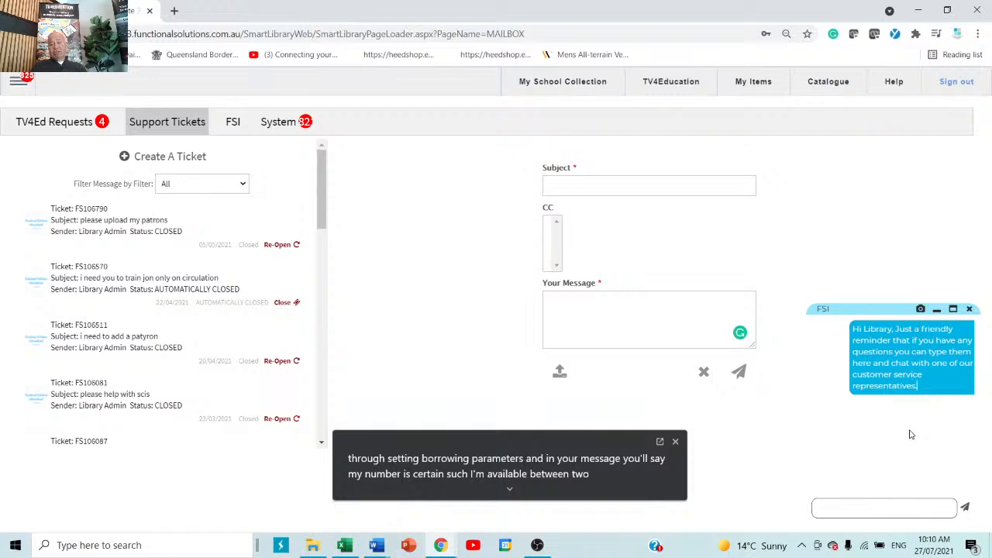
# Close the FSI support chat, confirming with OK
pyautogui.click(858, 505)
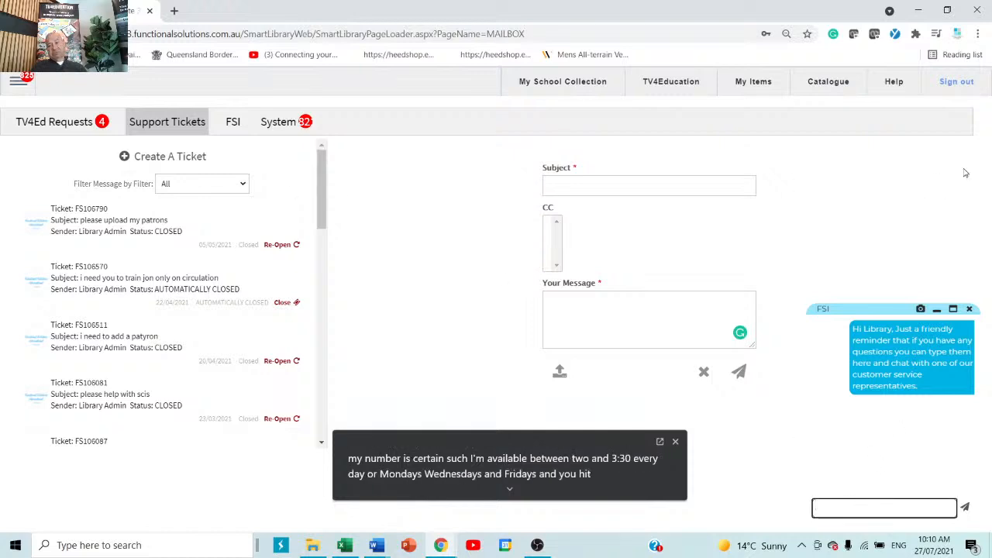
pyautogui.click(858, 179)
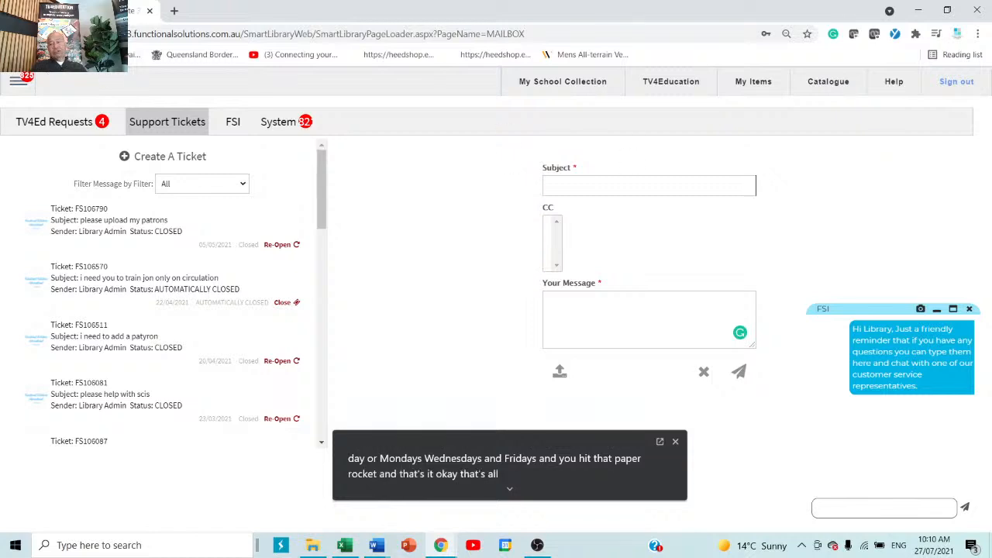
pyautogui.click(969, 309)
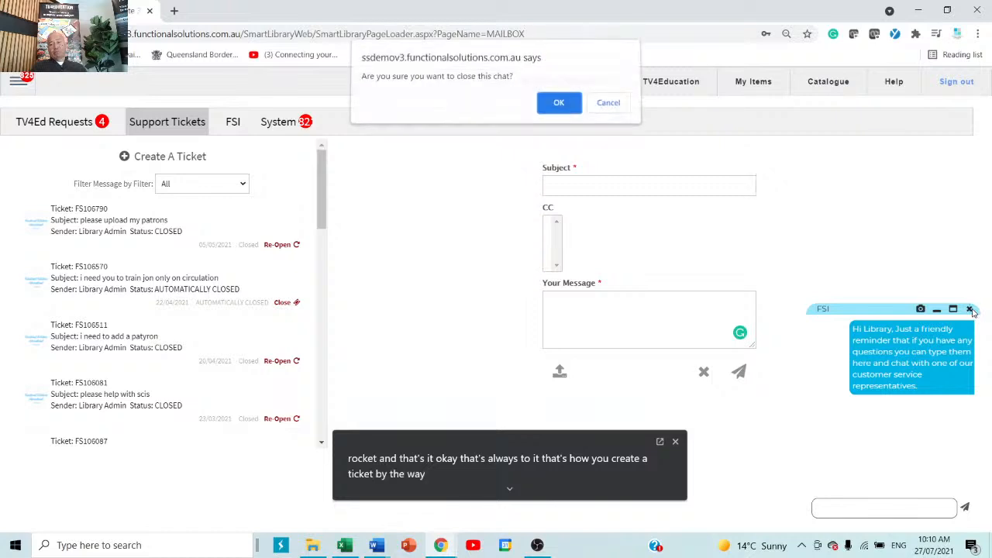
pyautogui.click(554, 106)
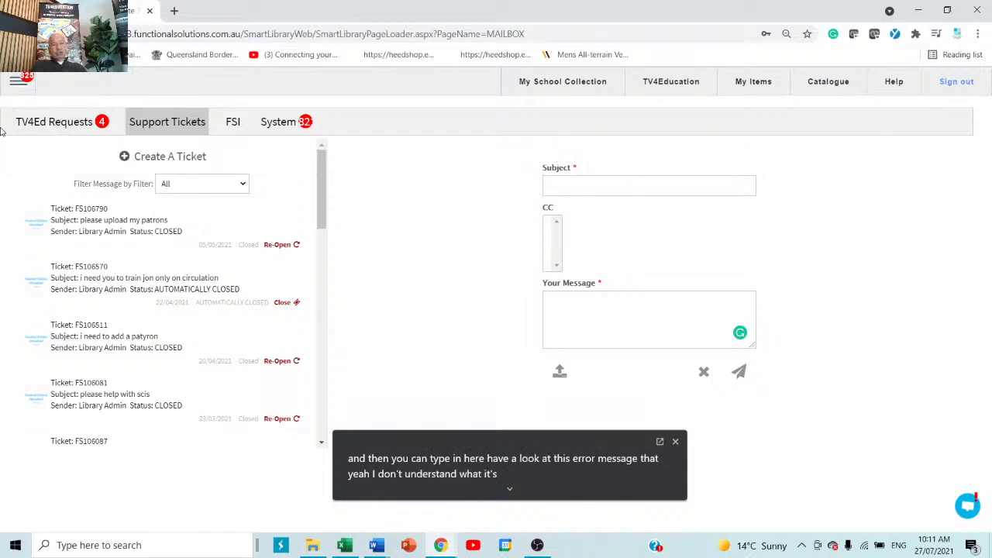
pyautogui.click(12, 84)
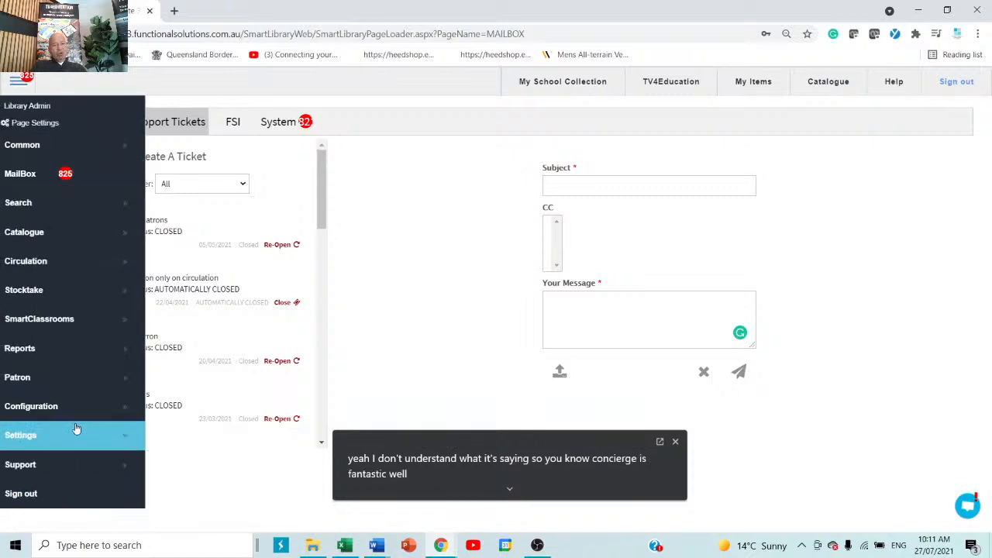
pyautogui.click(37, 470)
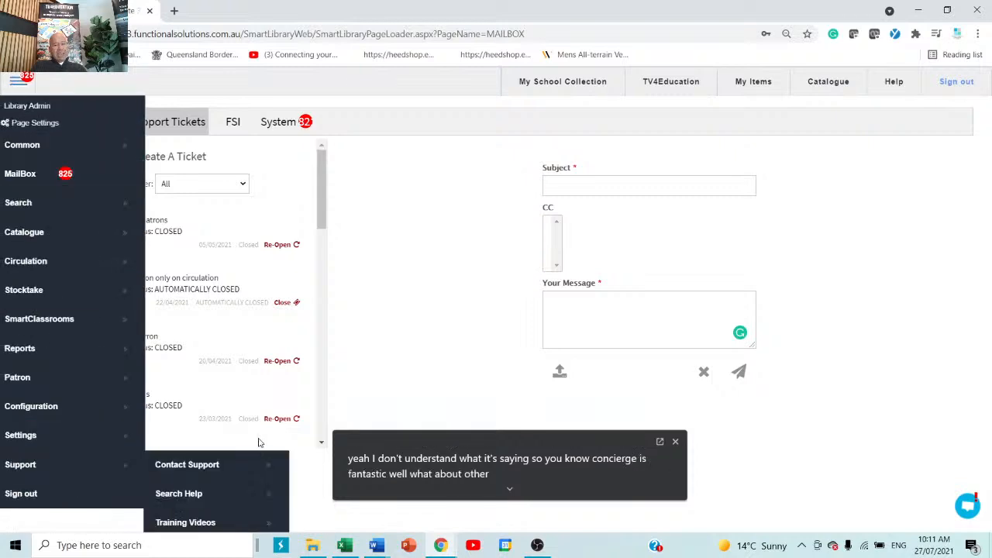
pyautogui.scroll(-3, 258, 443)
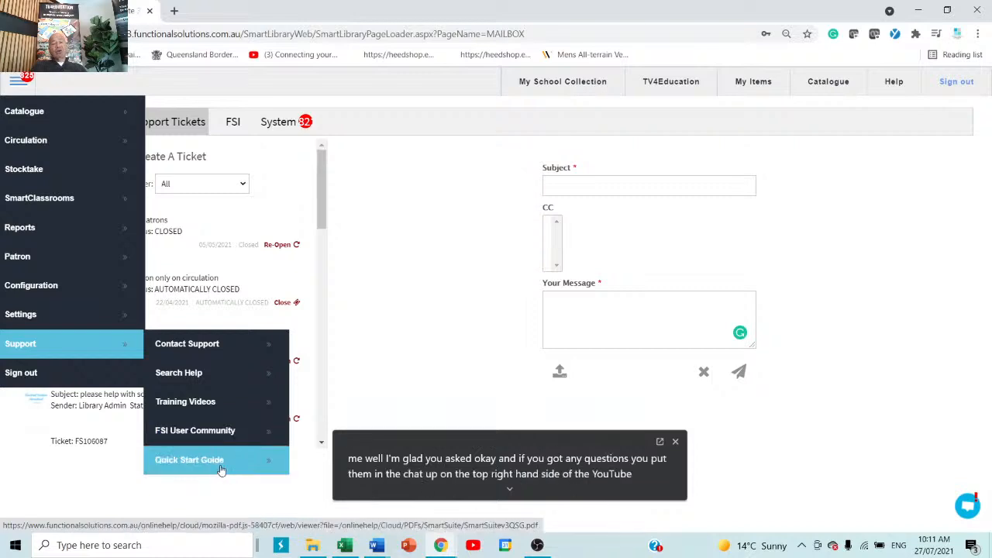
pyautogui.click(389, 177)
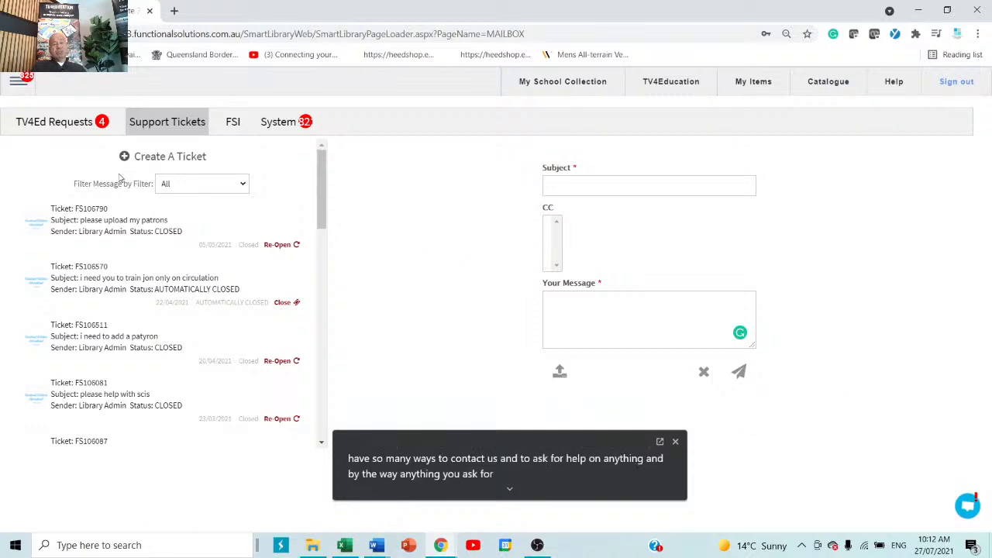
# Open Patron > Patron Management to show the Library Admin patron record
pyautogui.click(18, 81)
pyautogui.moveTo(48, 252)
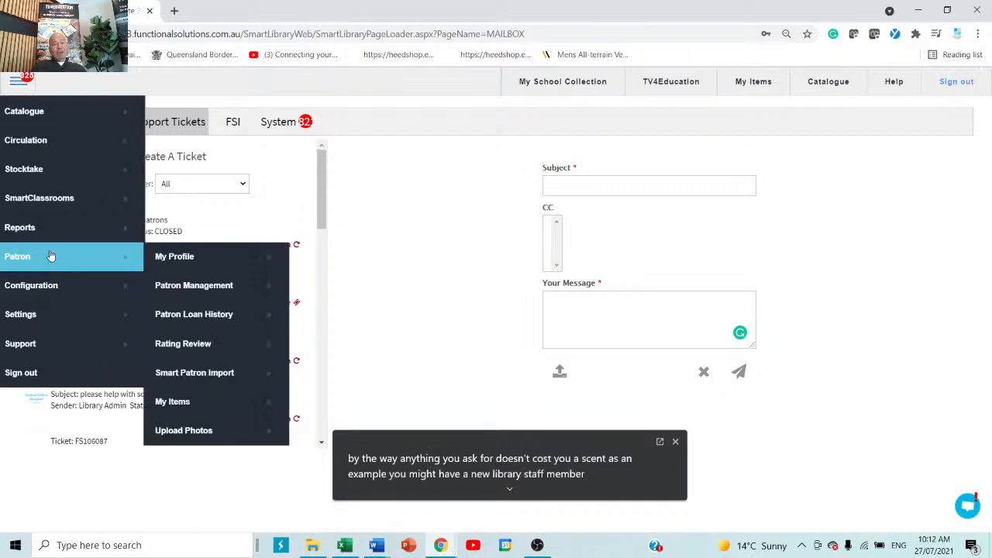
pyautogui.click(250, 296)
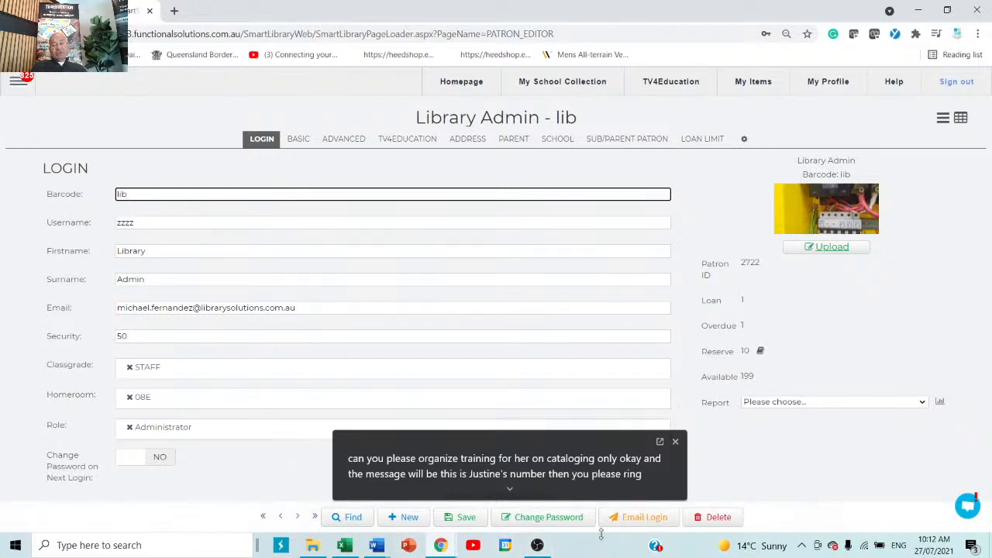
# Check the Change Password form, then set 'Change Password on Next Login' to YES
pyautogui.click(577, 520)
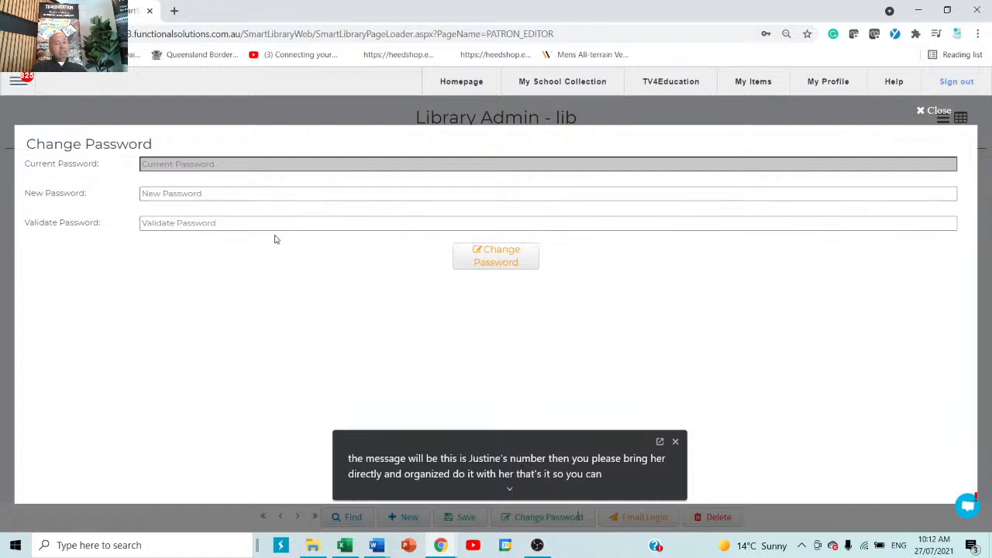
pyautogui.click(931, 112)
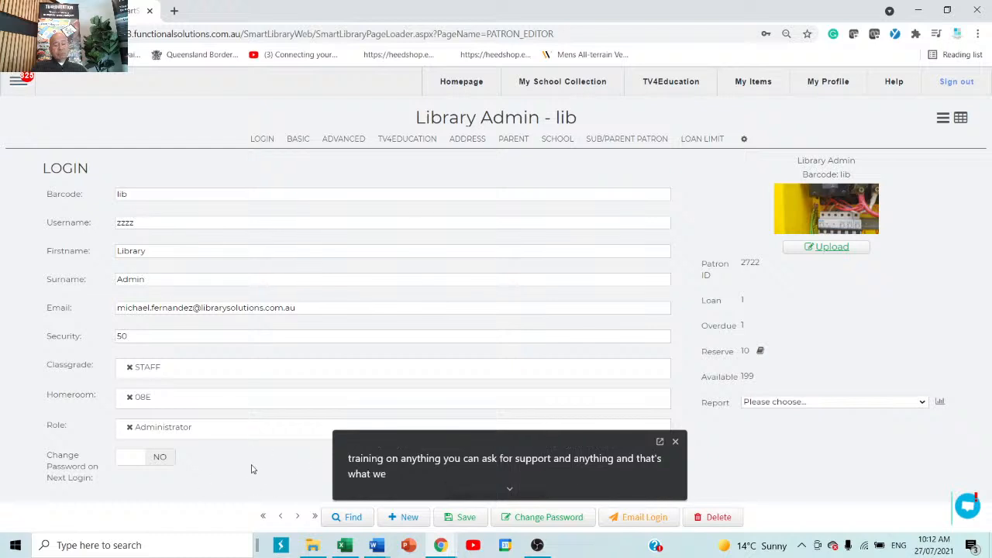
pyautogui.click(132, 466)
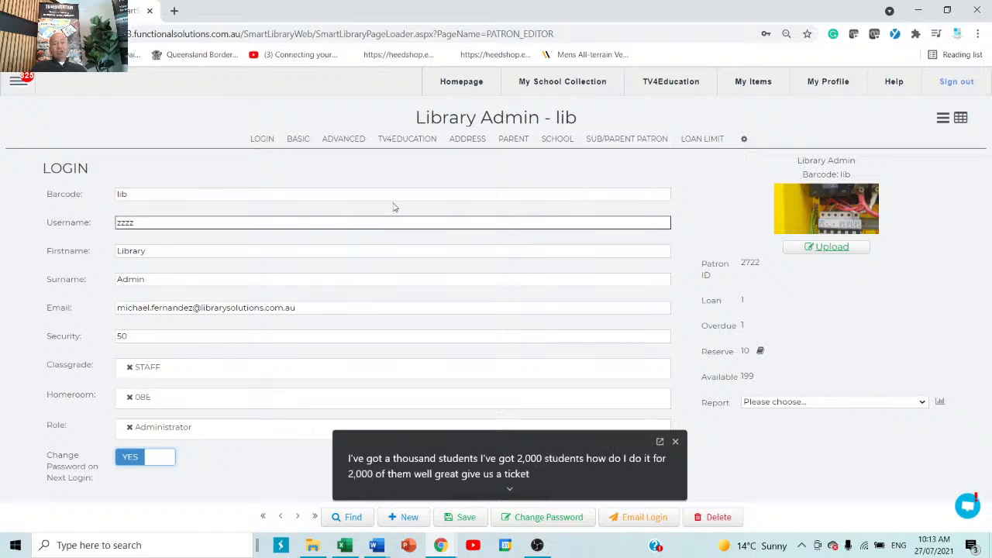
pyautogui.click(515, 140)
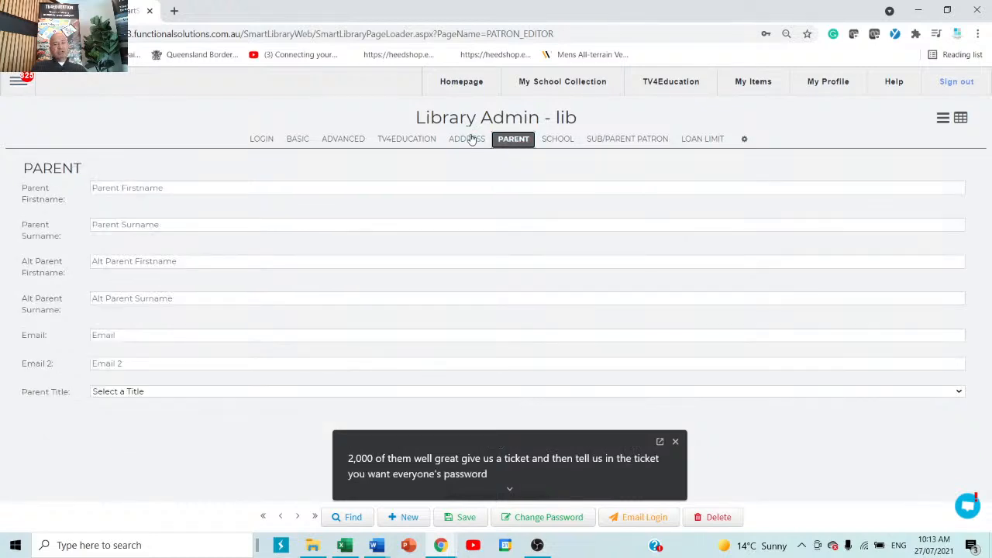
pyautogui.click(255, 141)
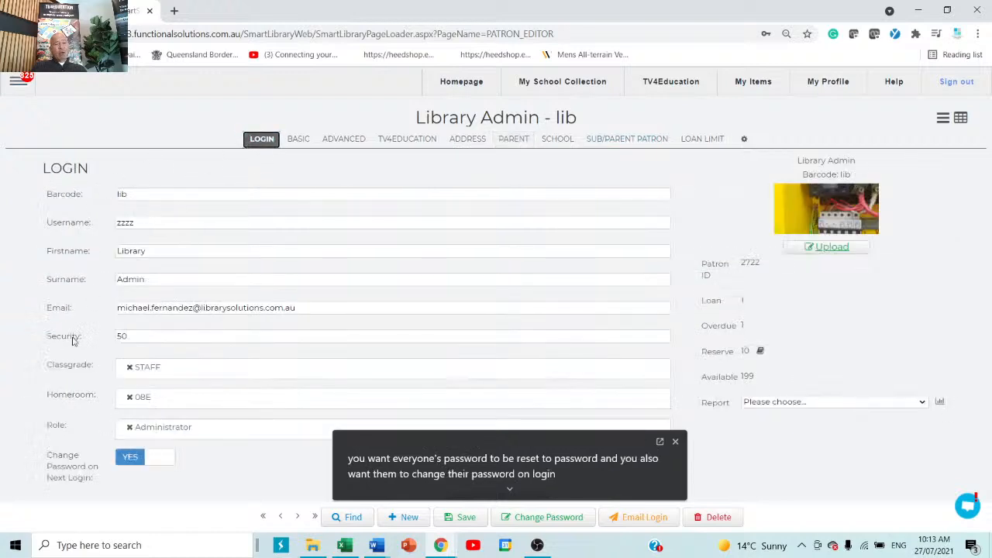
pyautogui.moveTo(322, 311); pyautogui.dragTo(117, 309)
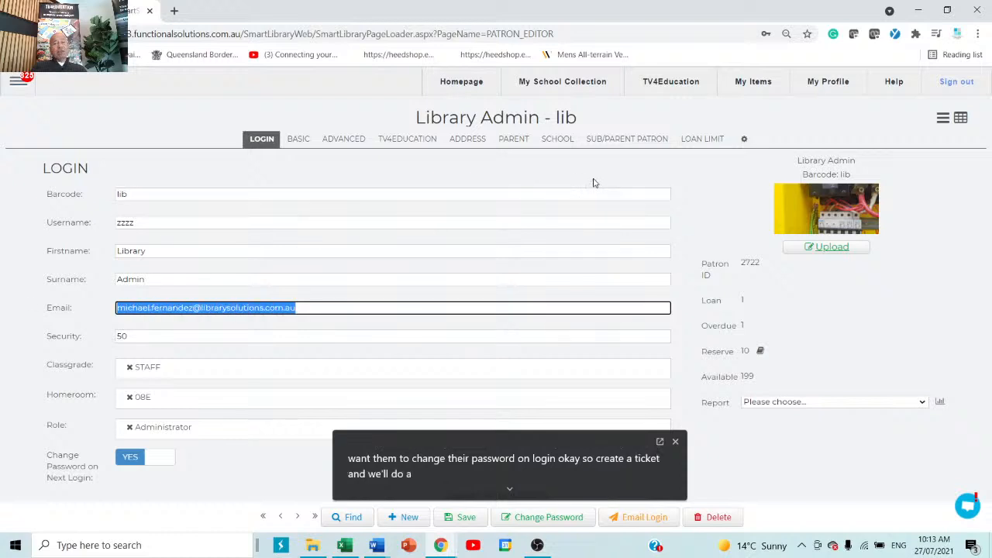
pyautogui.click(508, 140)
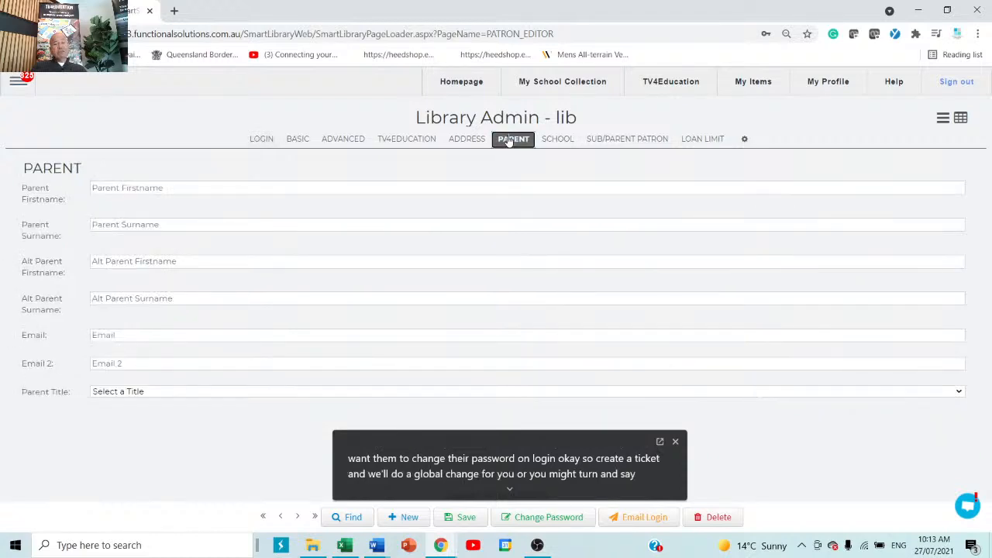
pyautogui.click(262, 140)
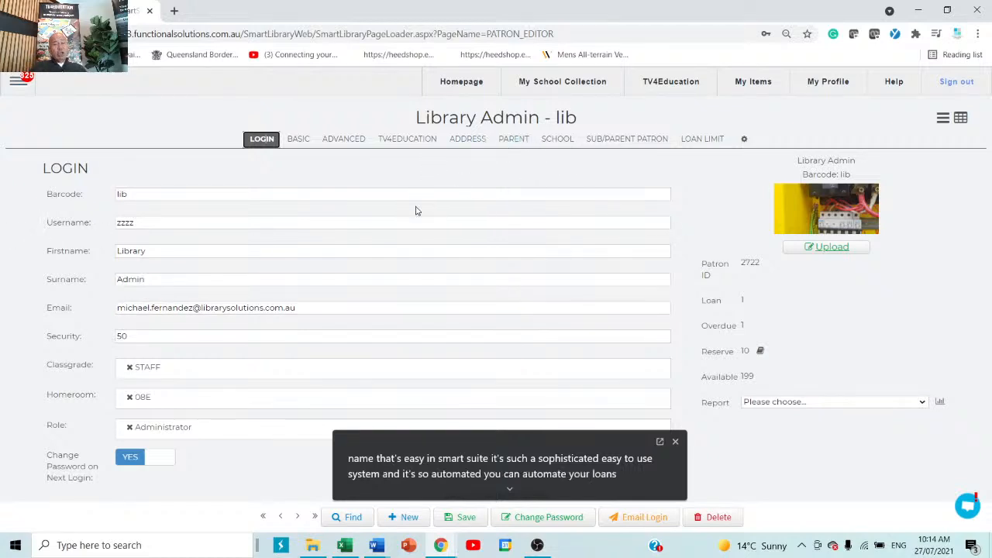
# Select the patron's email text, then go to the My School Collection search page
pyautogui.moveTo(345, 310); pyautogui.dragTo(37, 317)
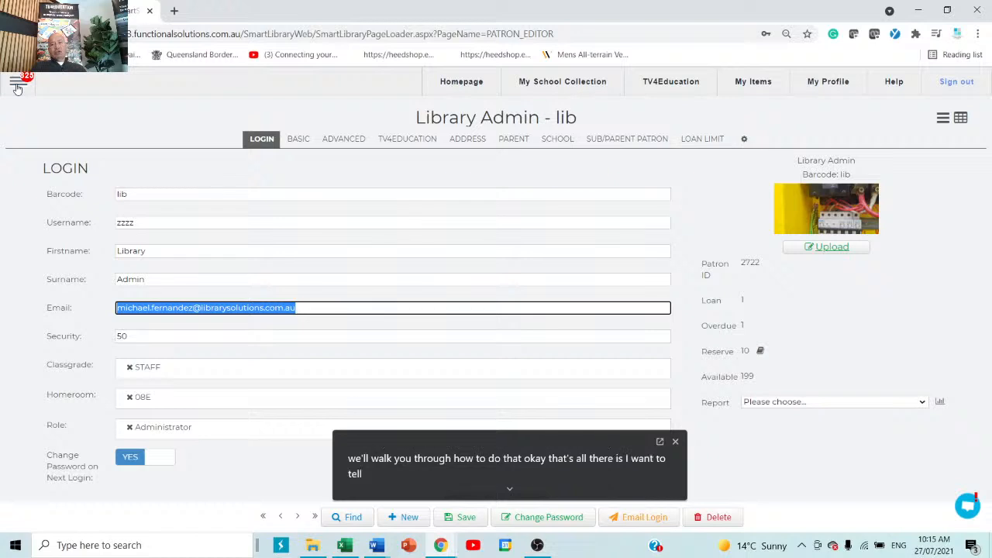
pyautogui.click(594, 87)
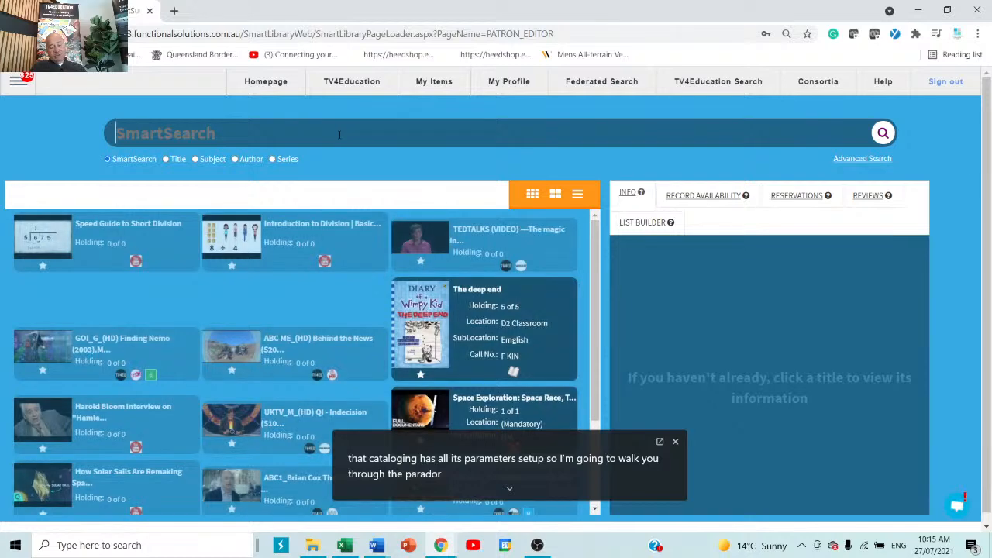
pyautogui.write('dog')
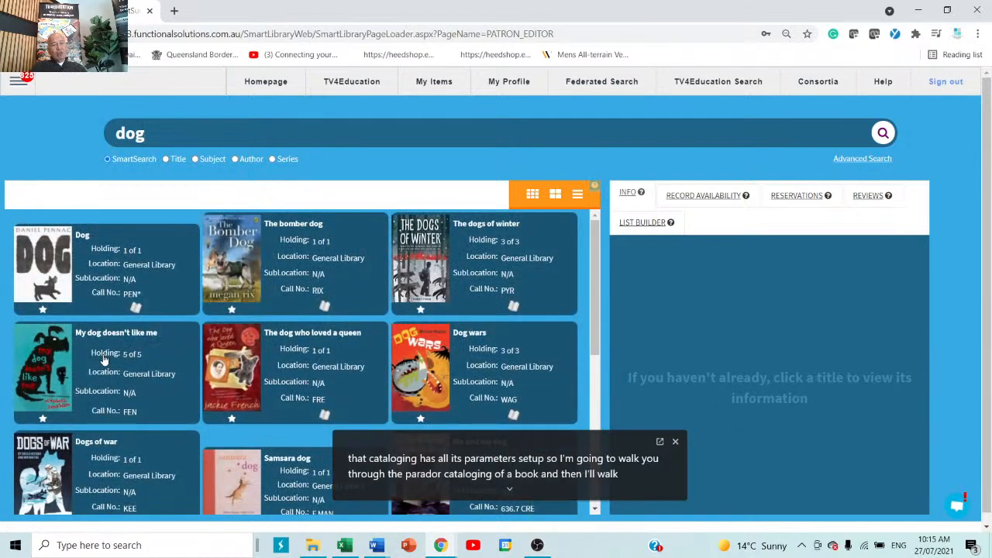
pyautogui.click(105, 277)
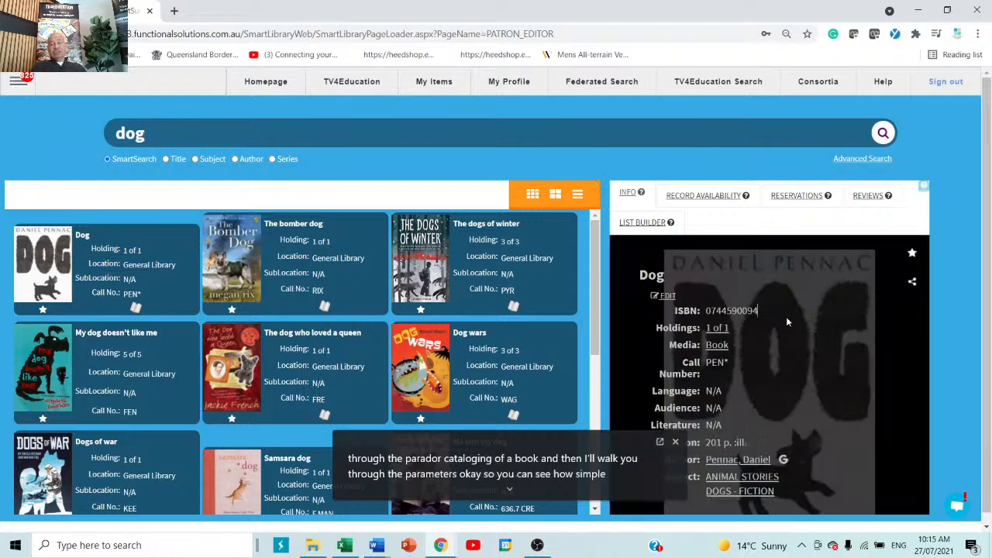
pyautogui.moveTo(758, 311); pyautogui.dragTo(706, 311)
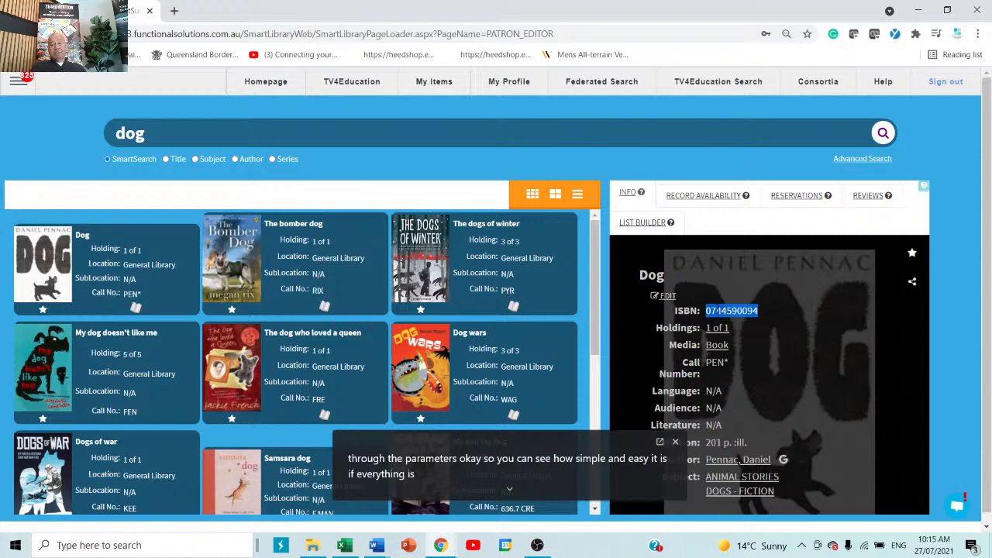
pyautogui.rightClick(721, 311)
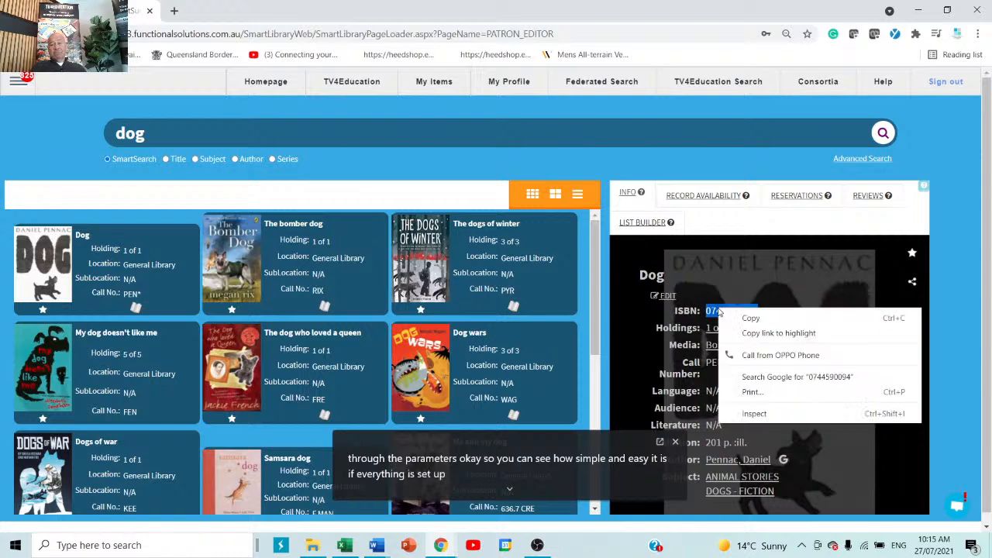
pyautogui.click(773, 319)
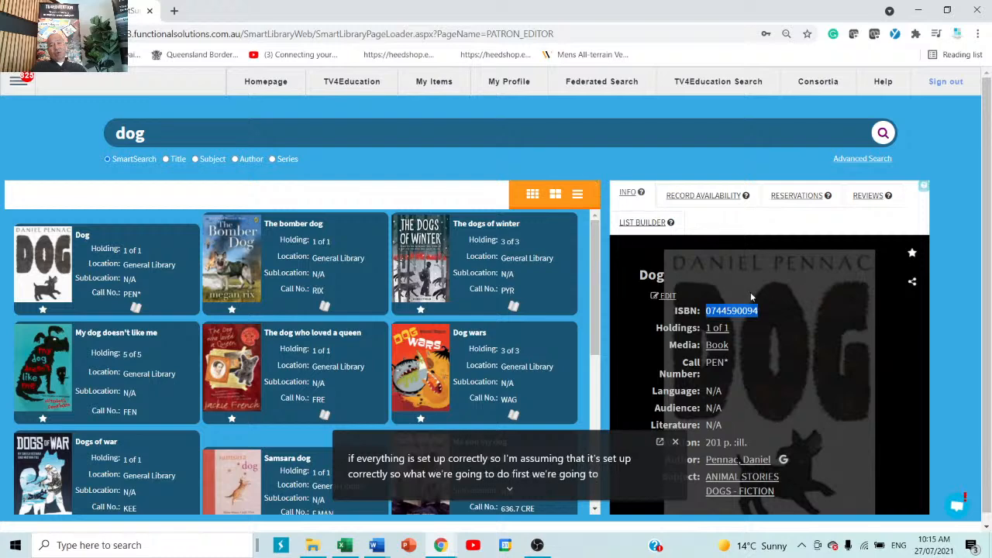
# Open Catalogue > Catalogue, showing the Catalogue Detail editor with The deep end record
pyautogui.click(18, 81)
pyautogui.click(28, 237)
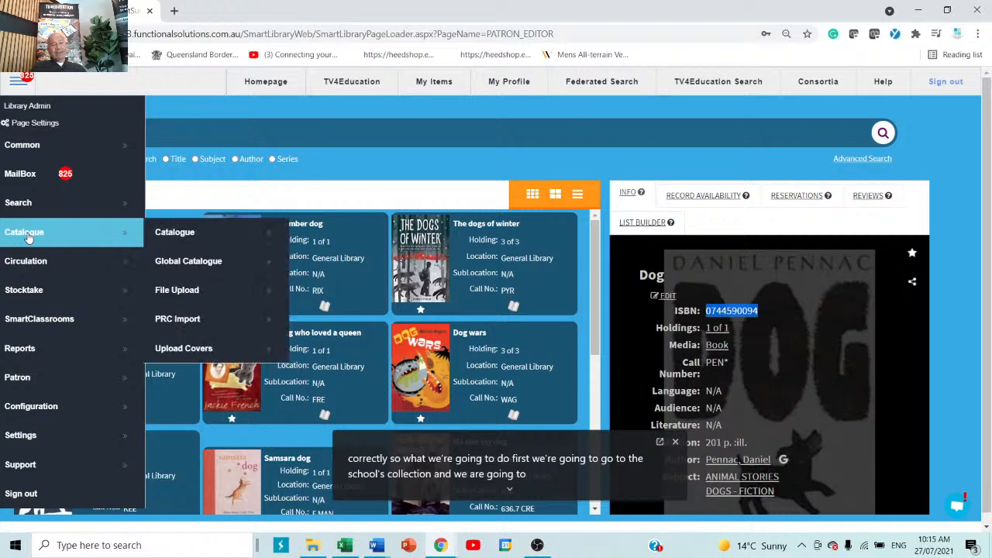
pyautogui.click(225, 236)
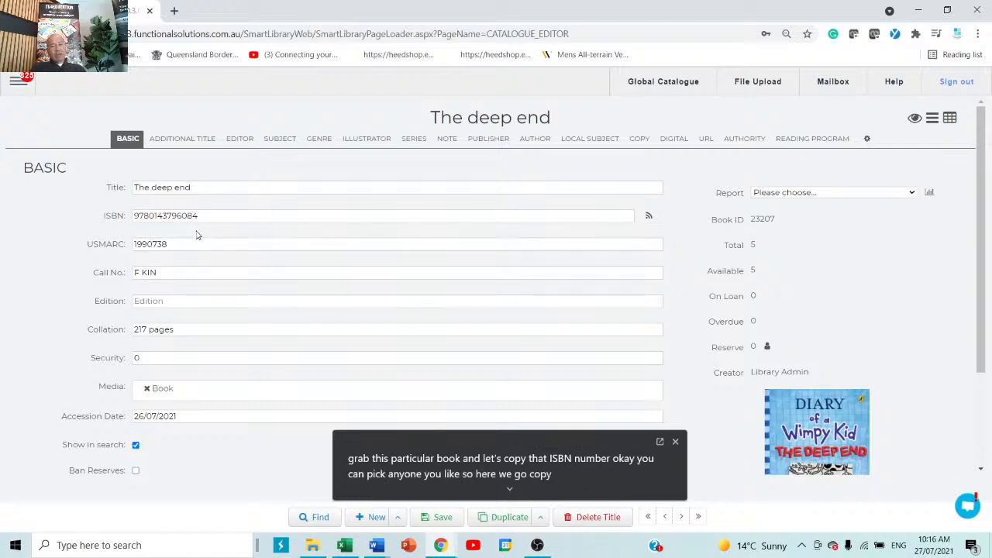
# Start a new blank title record (Book ID 0), look through its sections, then return to BASIC
pyautogui.click(364, 518)
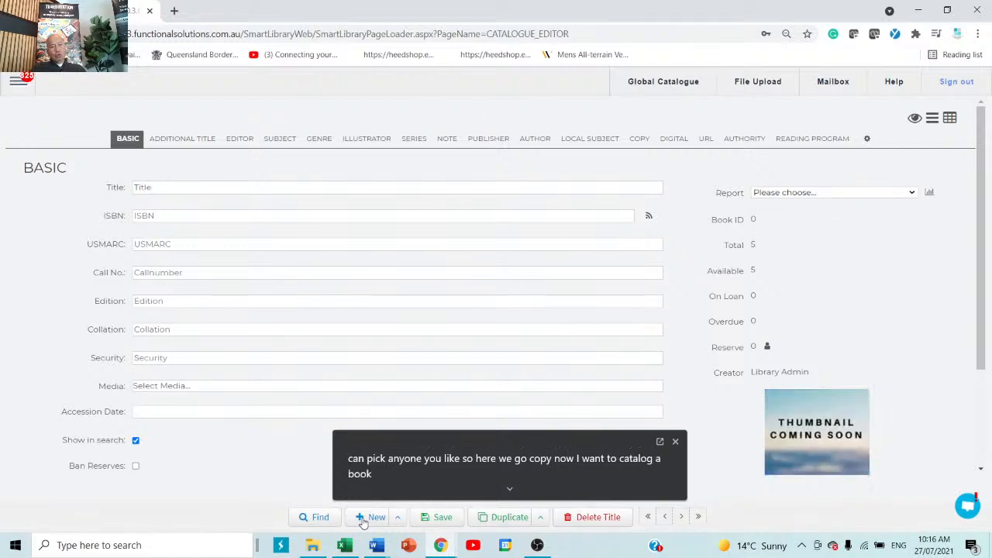
pyautogui.click(177, 145)
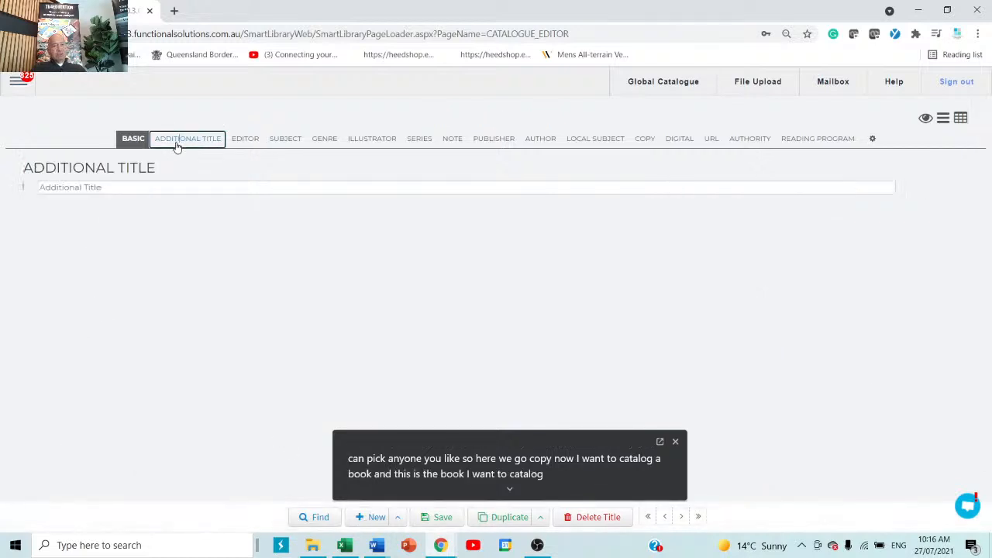
pyautogui.click(245, 144)
pyautogui.click(291, 139)
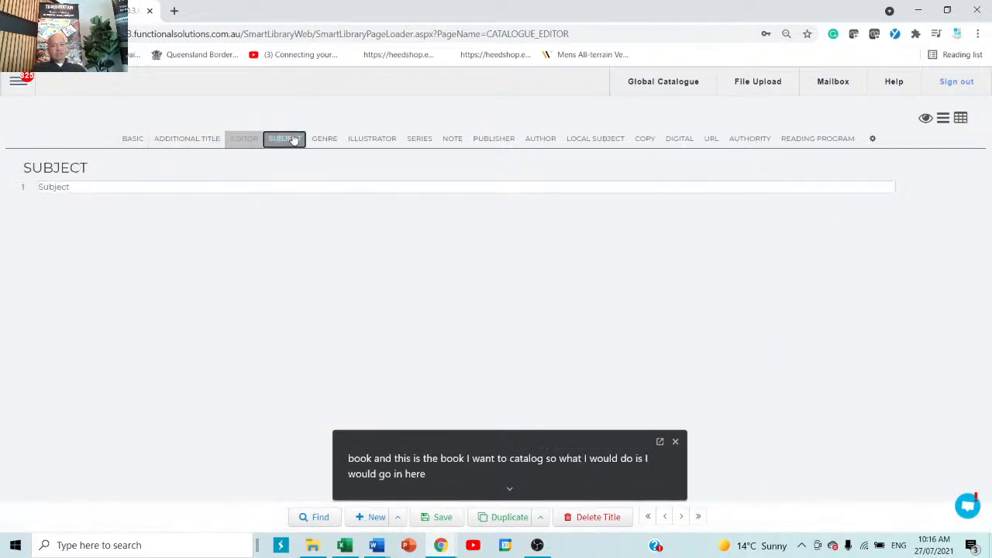
pyautogui.click(318, 141)
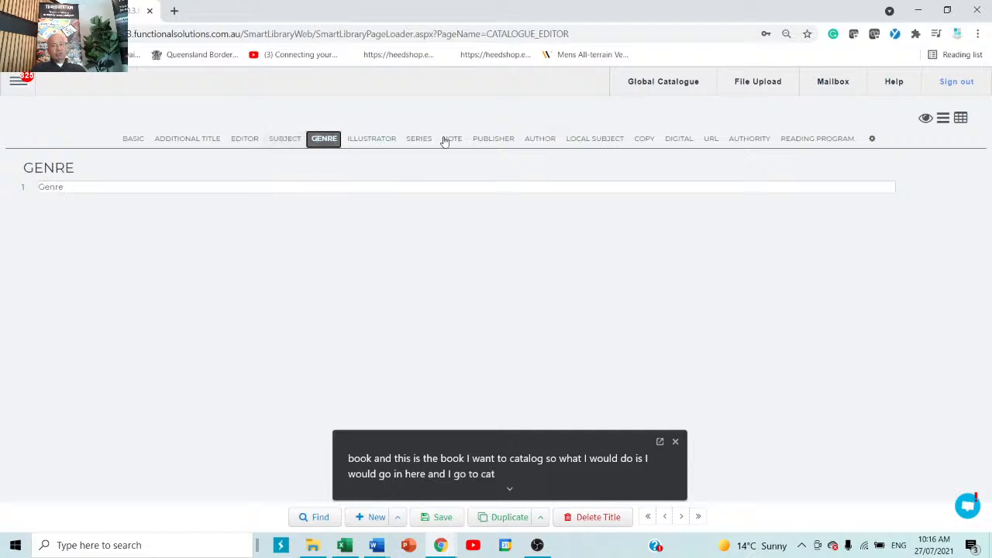
pyautogui.click(647, 140)
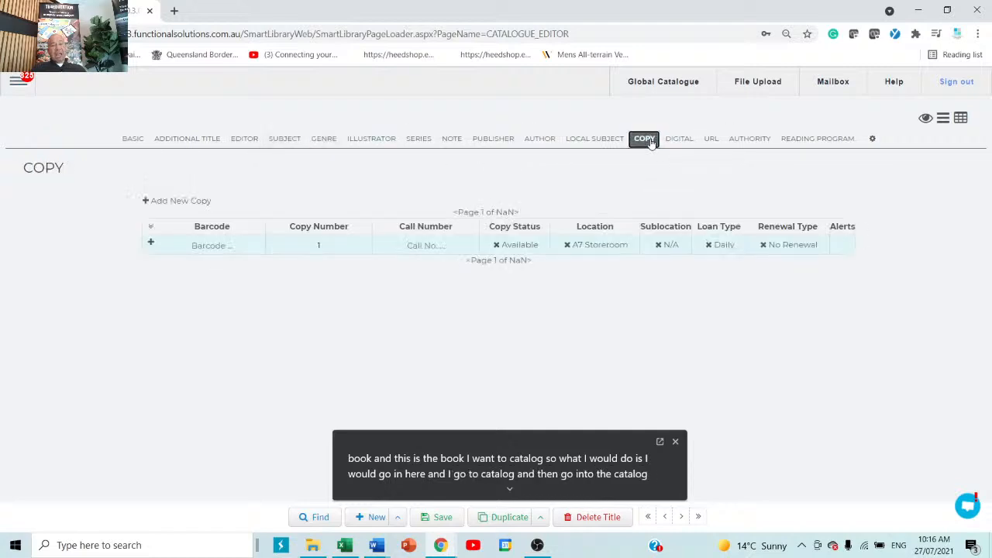
pyautogui.click(126, 141)
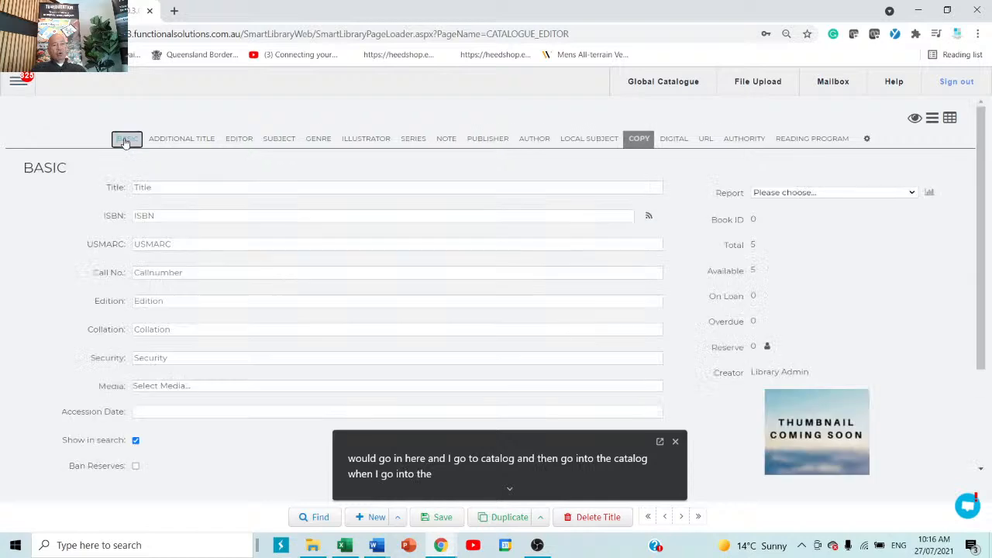
pyautogui.rightClick(182, 216)
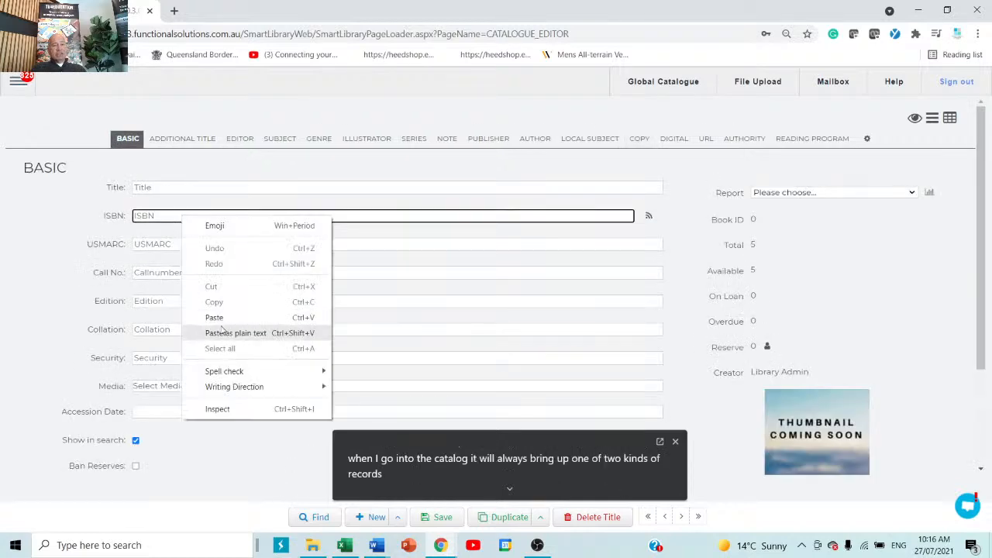
pyautogui.click(227, 318)
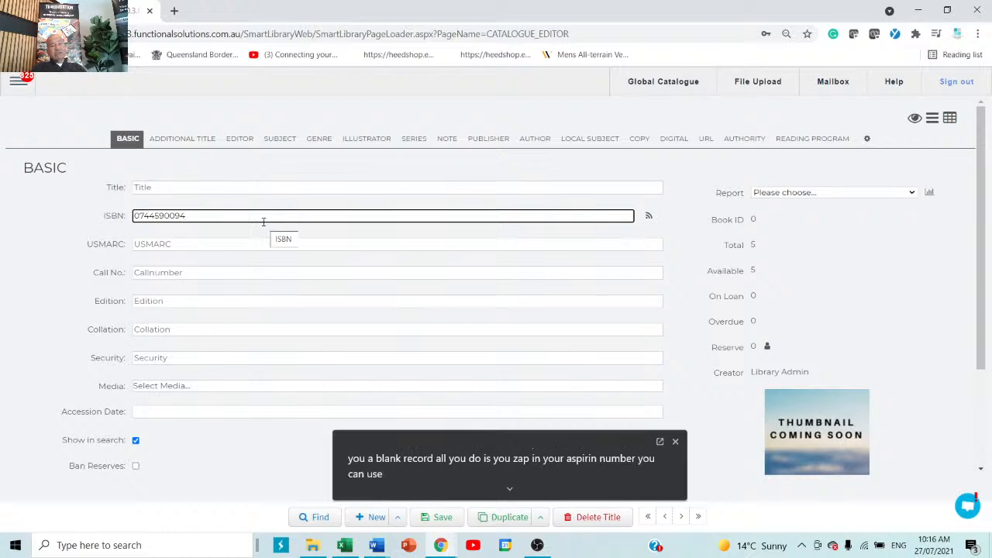
pyautogui.click(649, 220)
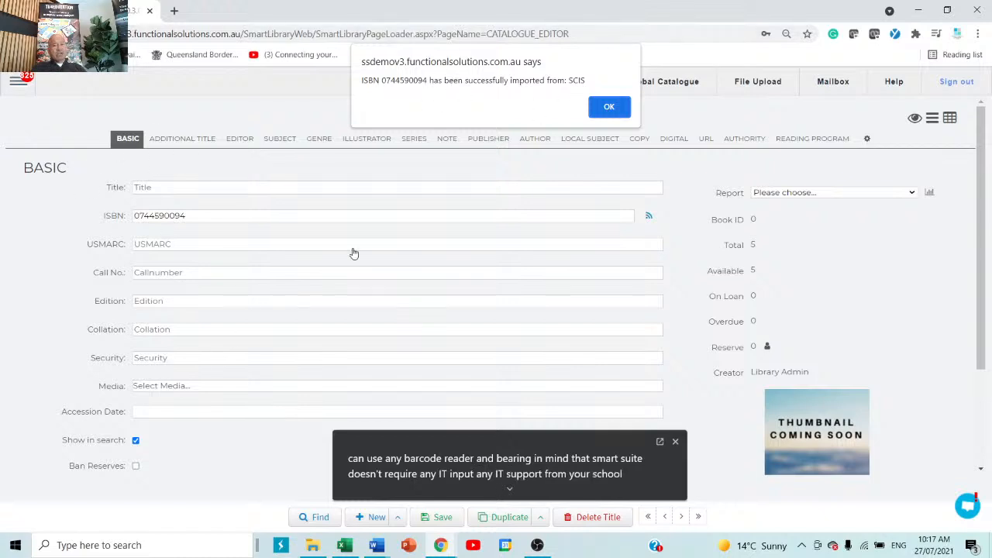
pyautogui.click(609, 108)
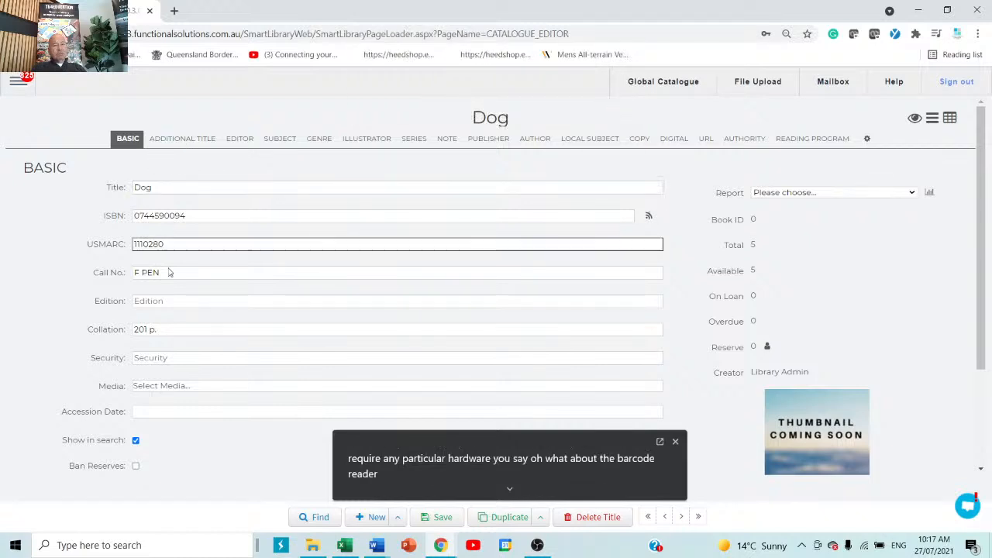
# Review Dog's sections (subject Dogs, genre Animal stories, publisher Walker), then show its copy details
pyautogui.click(164, 142)
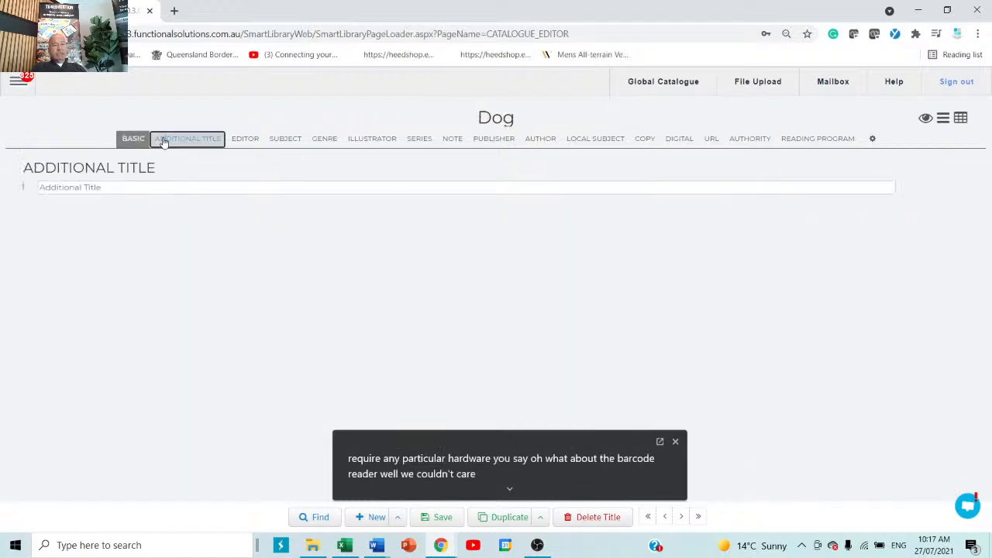
pyautogui.click(246, 141)
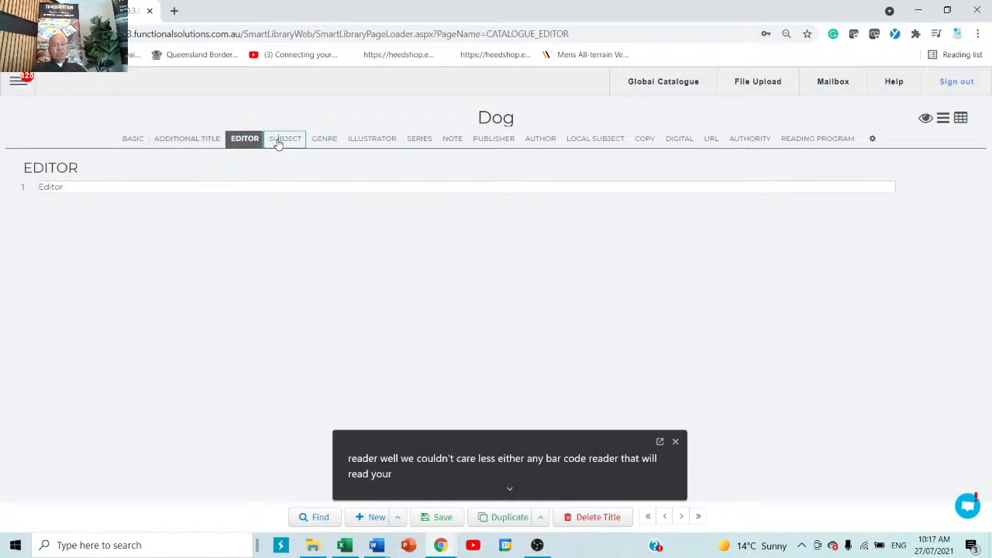
pyautogui.click(280, 142)
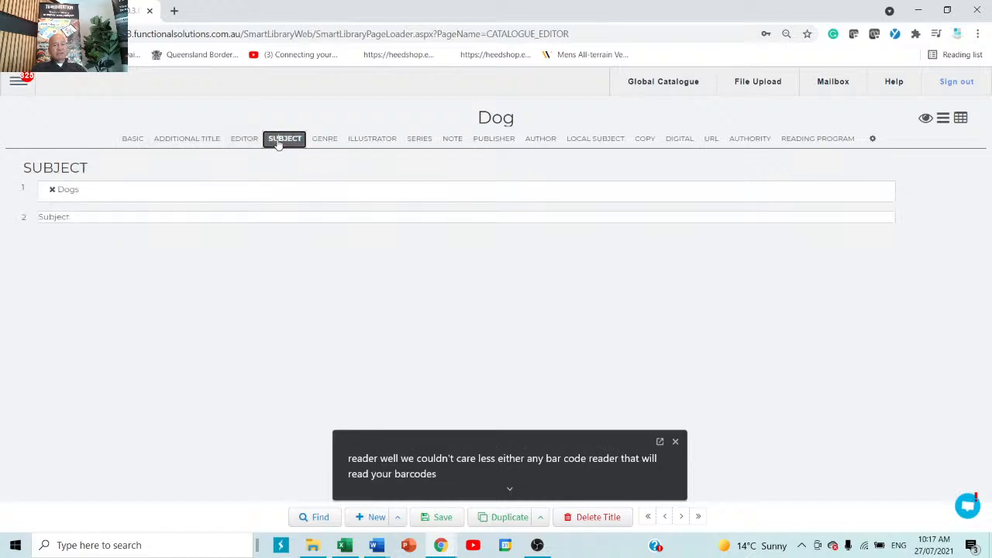
pyautogui.click(325, 142)
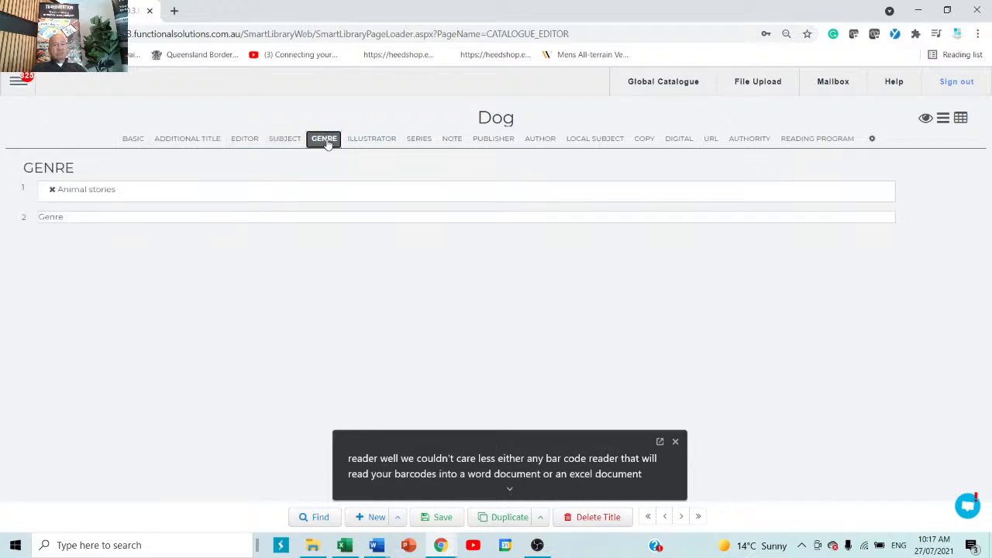
pyautogui.click(369, 141)
pyautogui.click(419, 141)
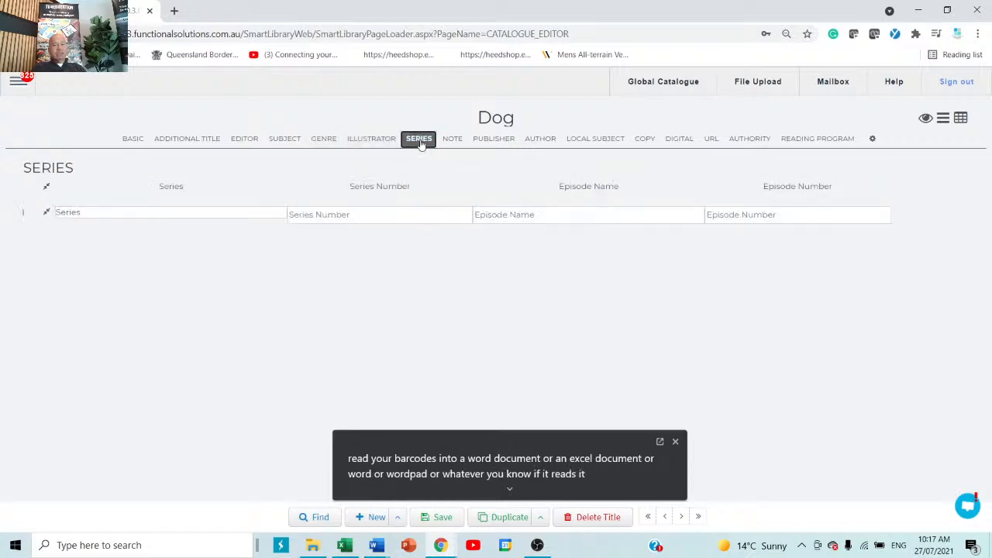
pyautogui.click(456, 142)
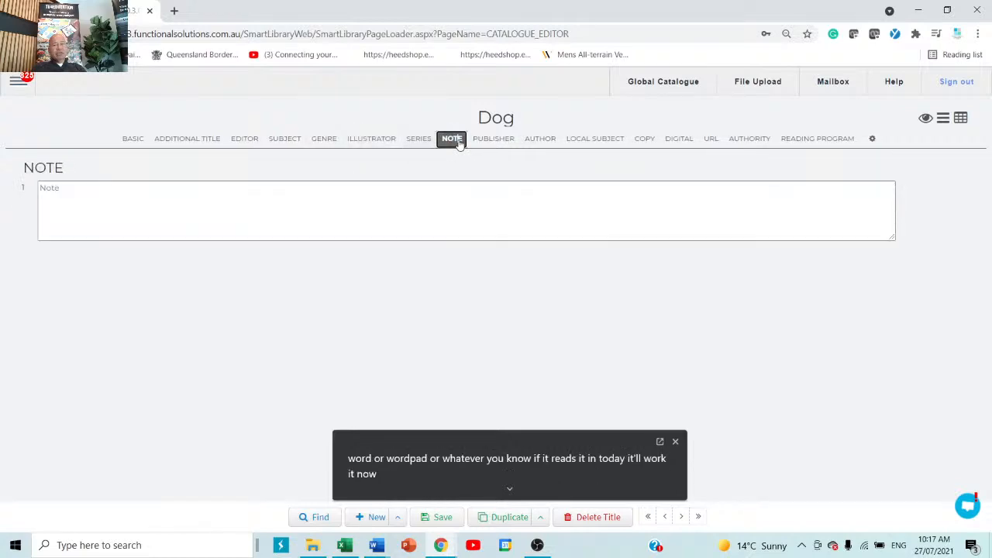
pyautogui.click(500, 143)
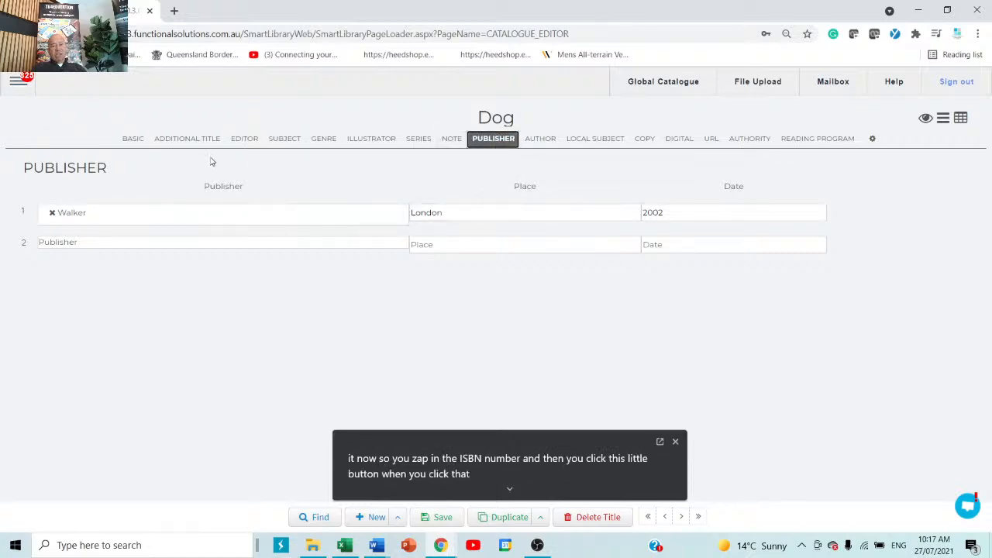
pyautogui.click(645, 139)
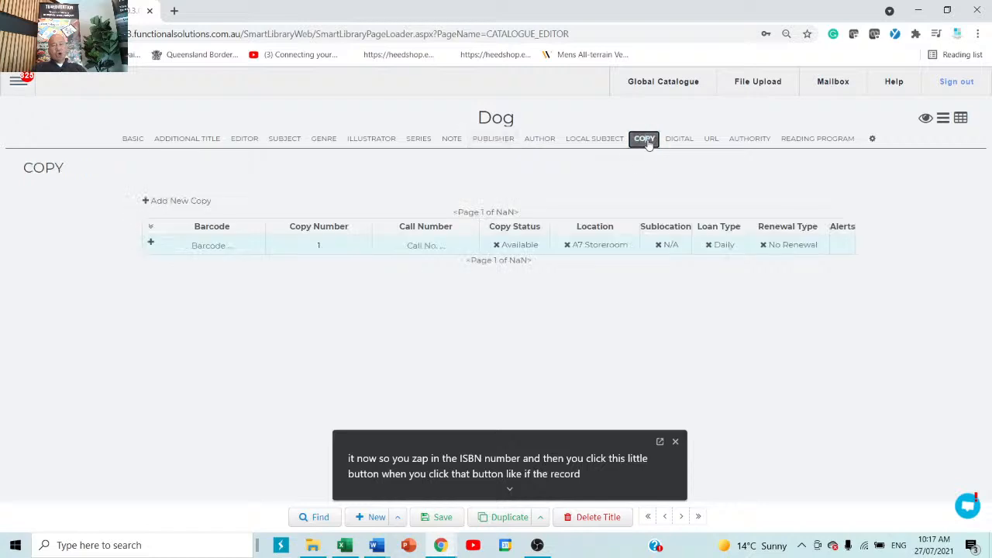
# Give the Dog copy barcode kjhyuy6767, location English Staffroom and sublocation English
pyautogui.click(224, 252)
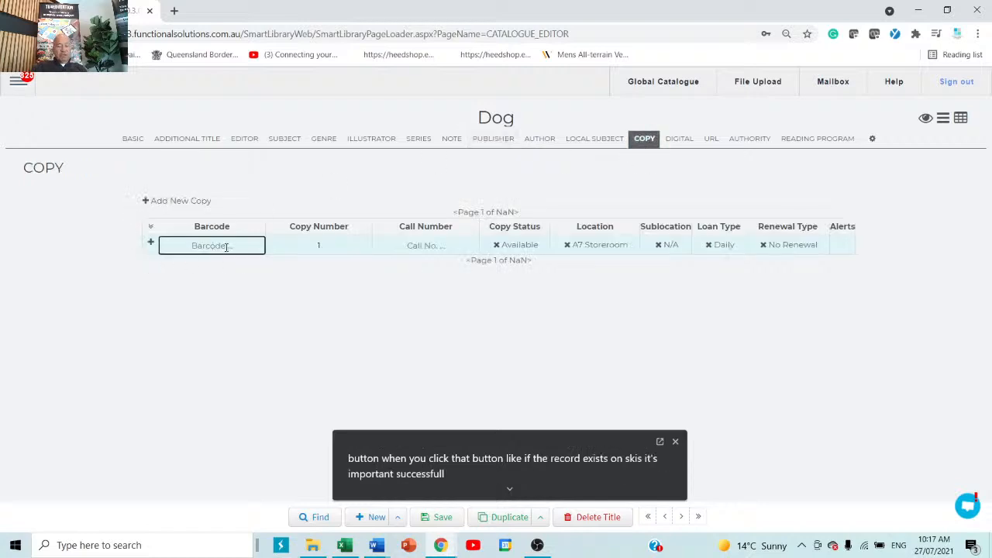
pyautogui.write('kjhyuy6767')
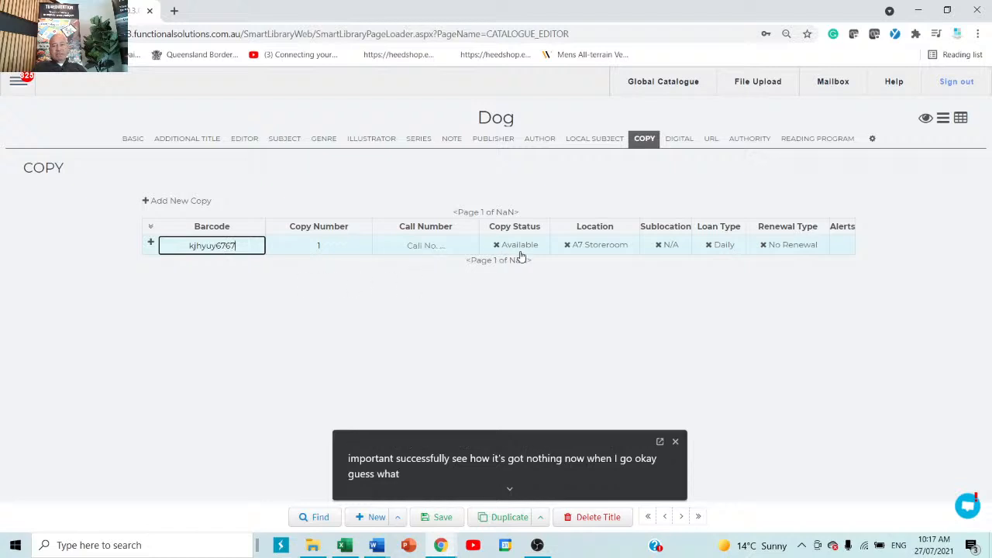
pyautogui.click(589, 252)
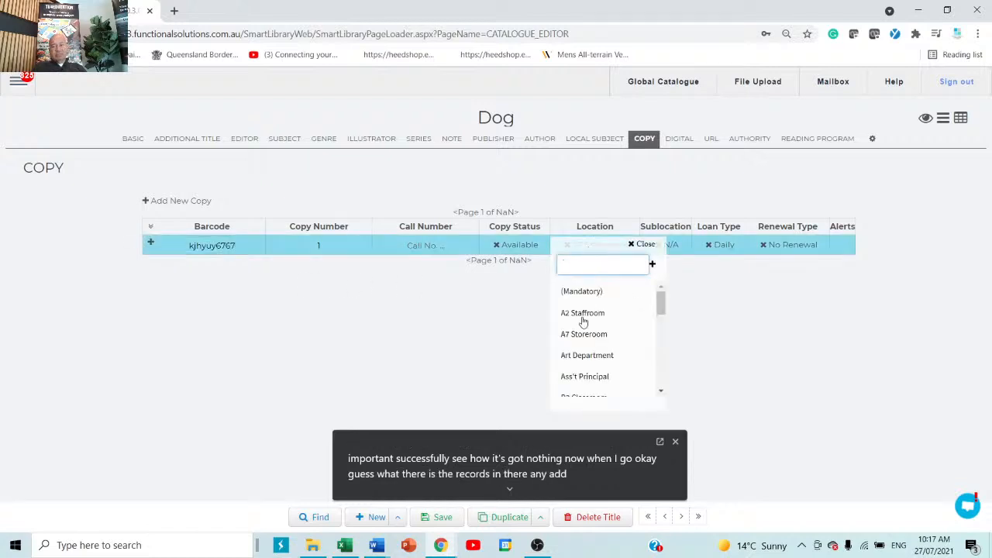
pyautogui.scroll(-3, 589, 364)
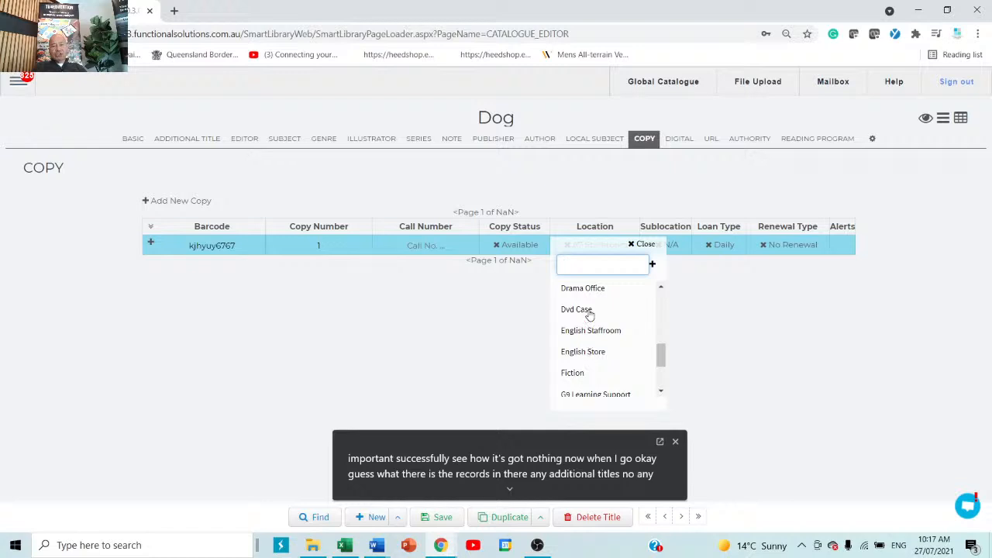
pyautogui.click(591, 331)
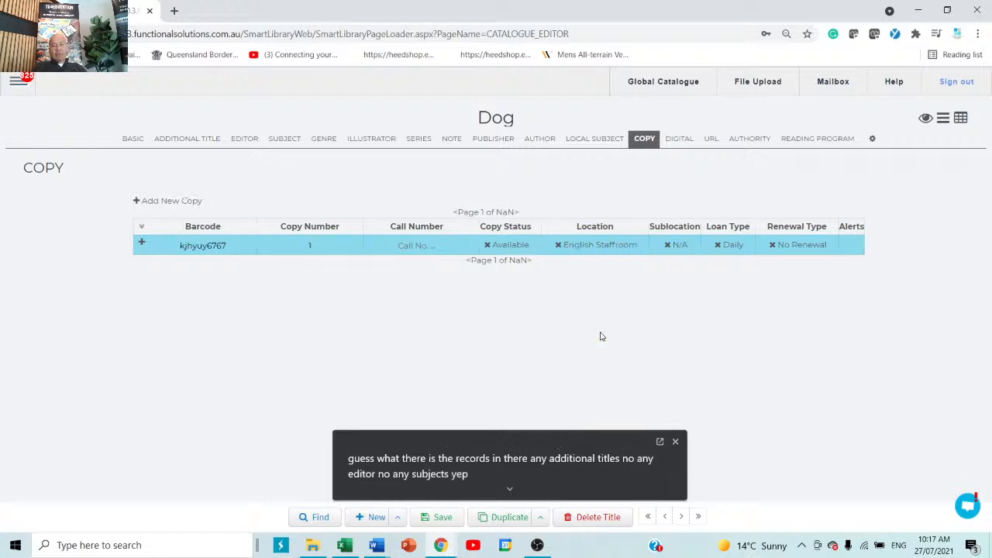
pyautogui.click(685, 255)
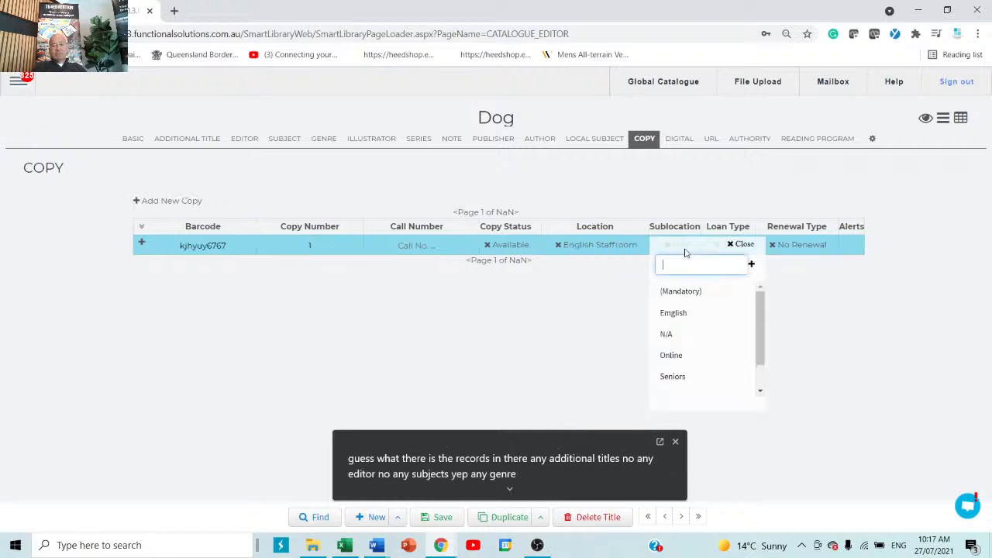
pyautogui.click(679, 313)
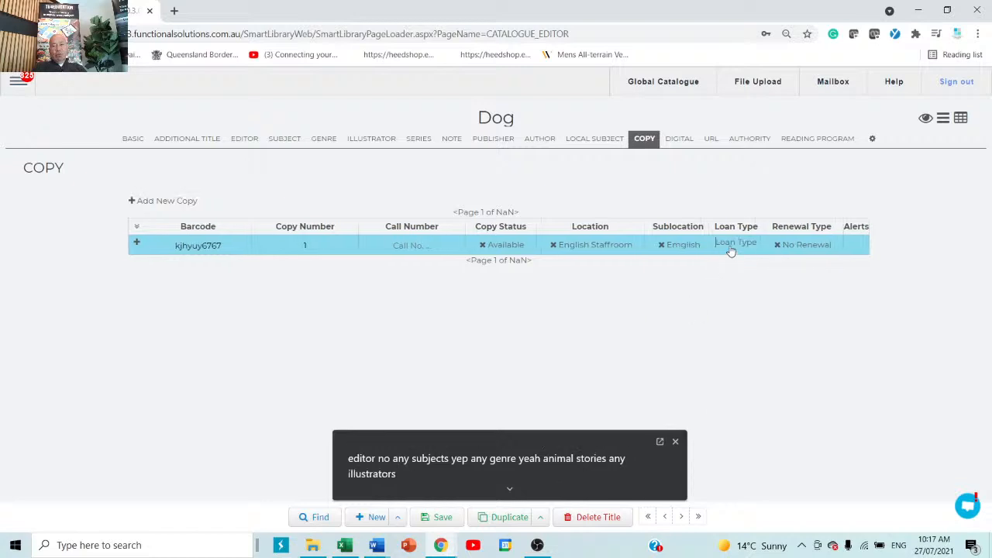
# Make the copy a Fortnightly loan with No Renewal and try saving the record
pyautogui.click(730, 250)
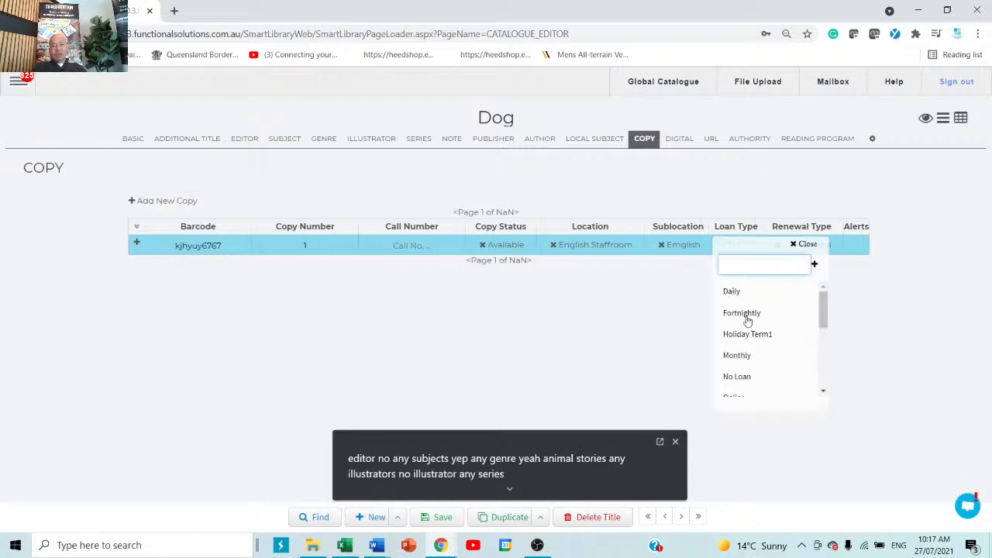
pyautogui.click(753, 315)
pyautogui.click(814, 252)
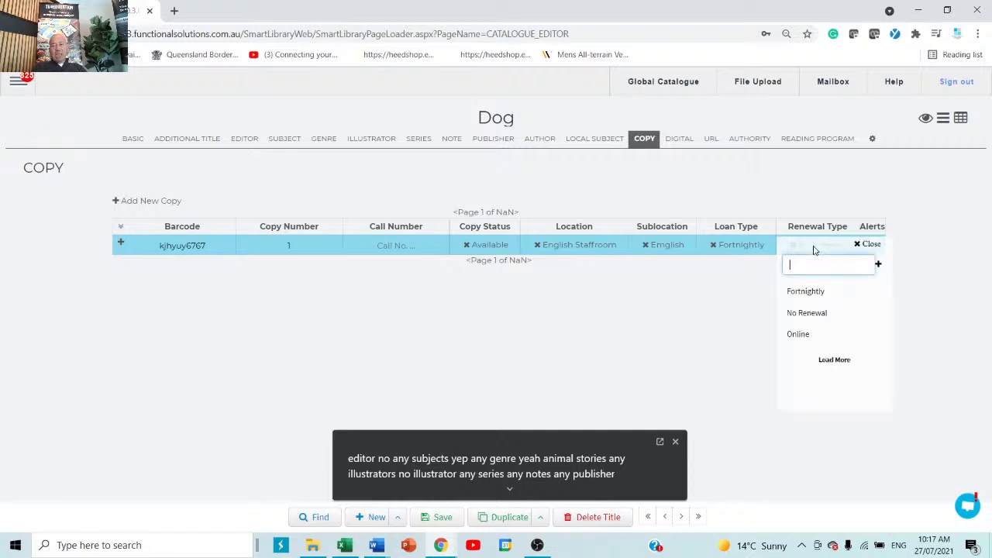
pyautogui.click(805, 314)
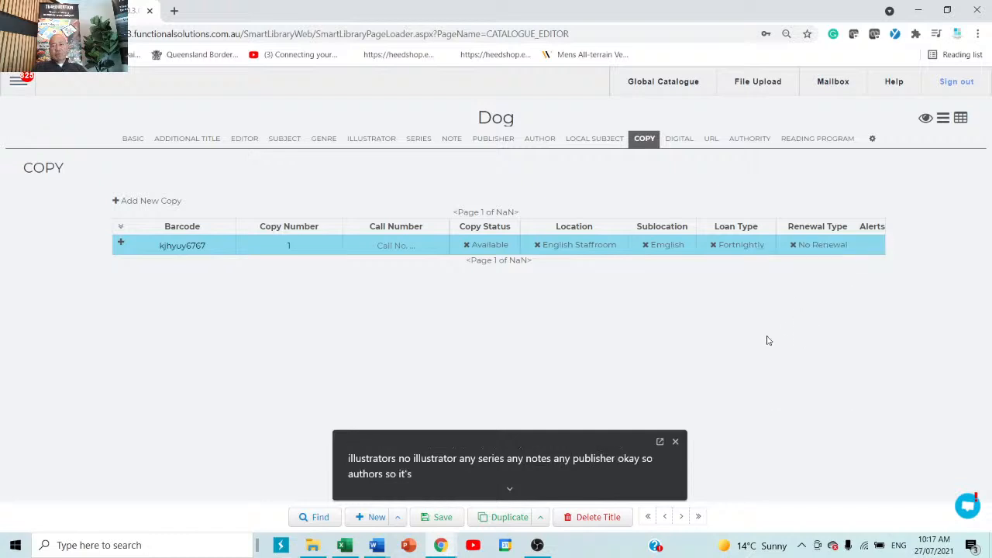
pyautogui.click(444, 521)
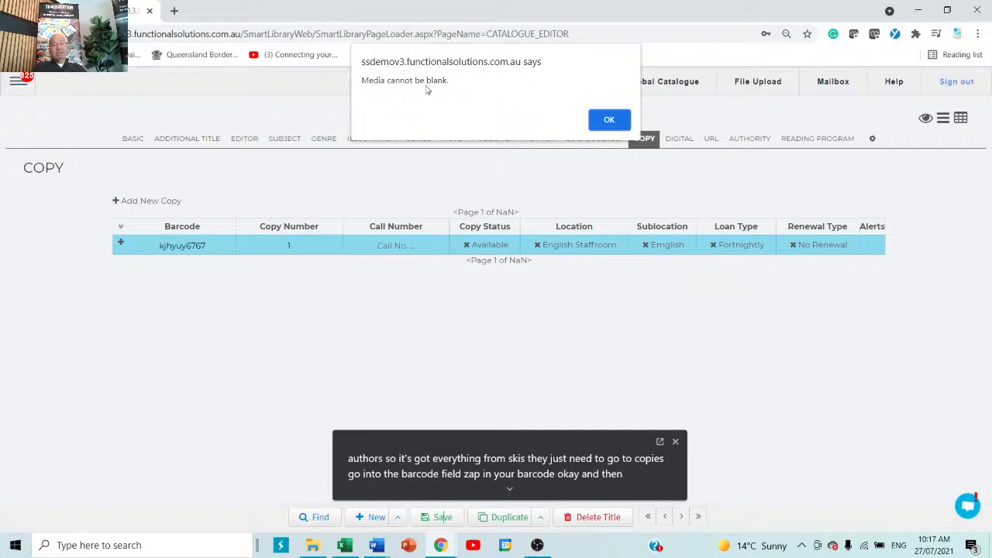
# Set the Dog record's media to Book and save it, getting Book ID 23213
pyautogui.click(620, 119)
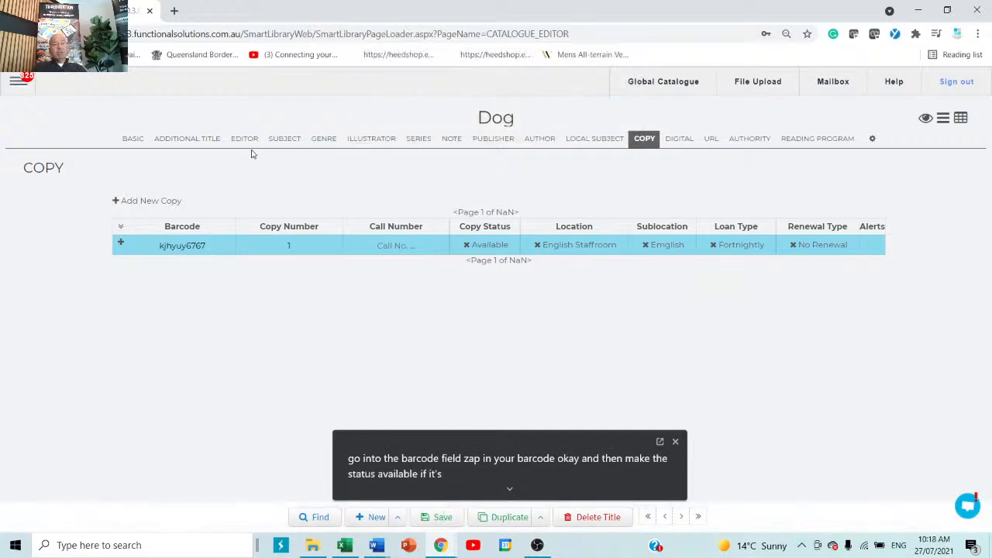
pyautogui.click(135, 143)
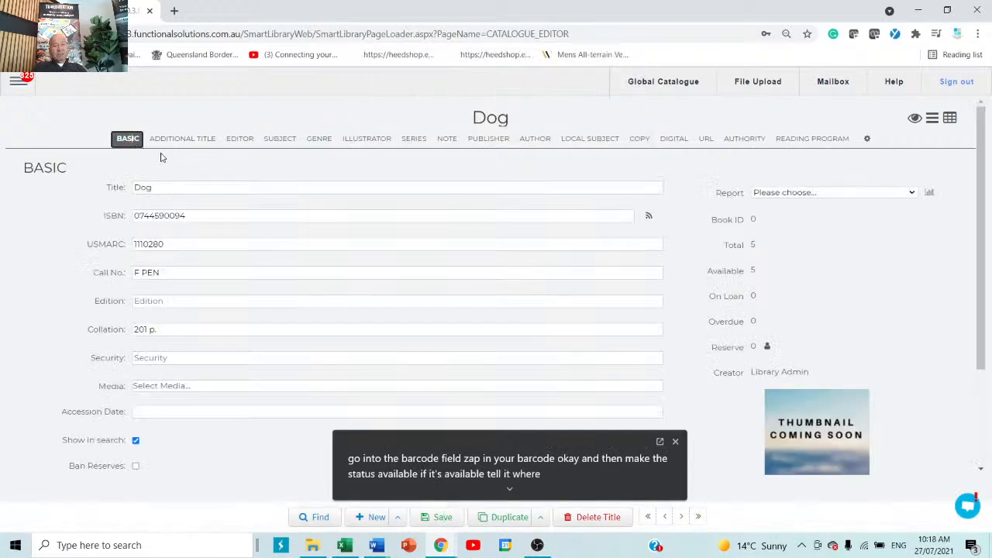
pyautogui.click(204, 388)
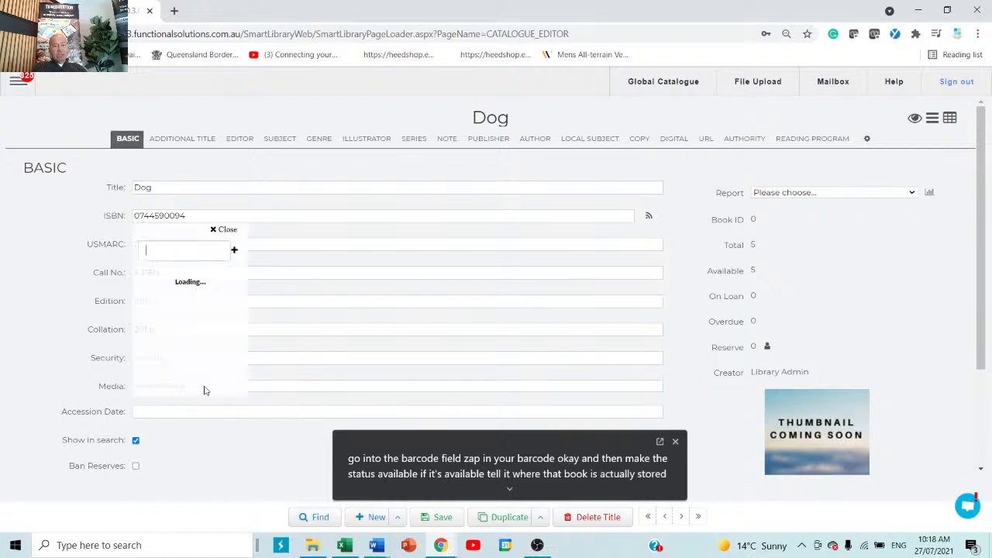
pyautogui.write('book')
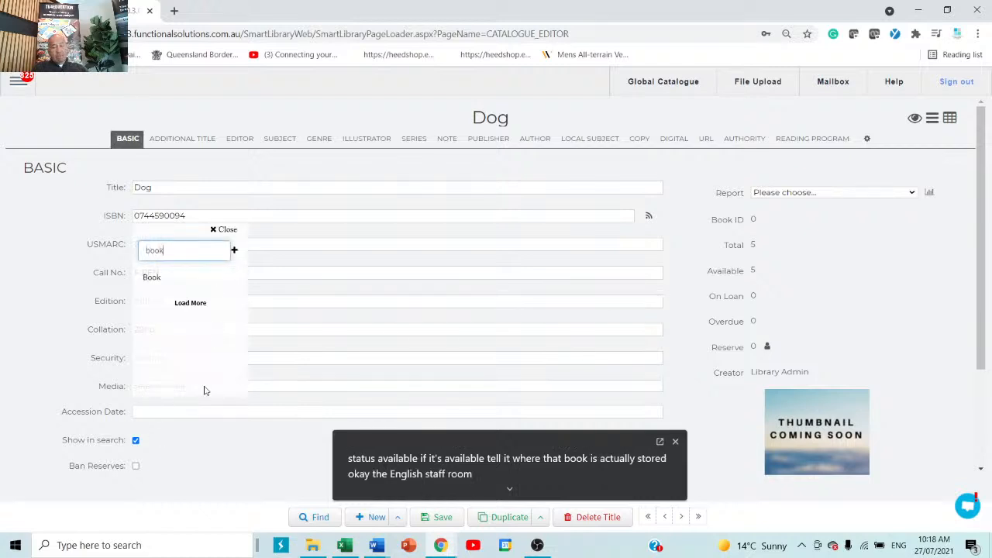
pyautogui.click(160, 279)
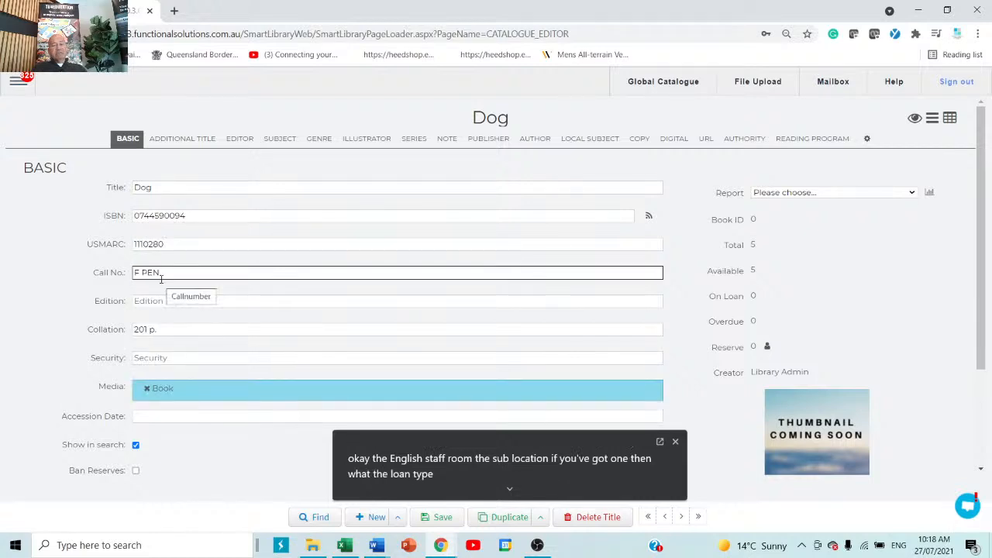
pyautogui.click(447, 518)
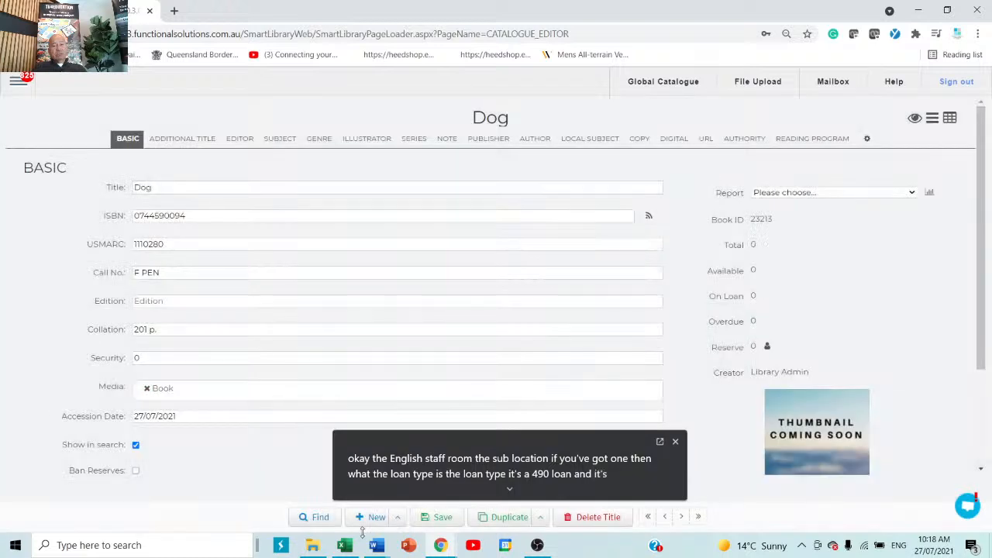
# Start a new blank catalogue record and place the cursor in its ISBN field
pyautogui.click(372, 521)
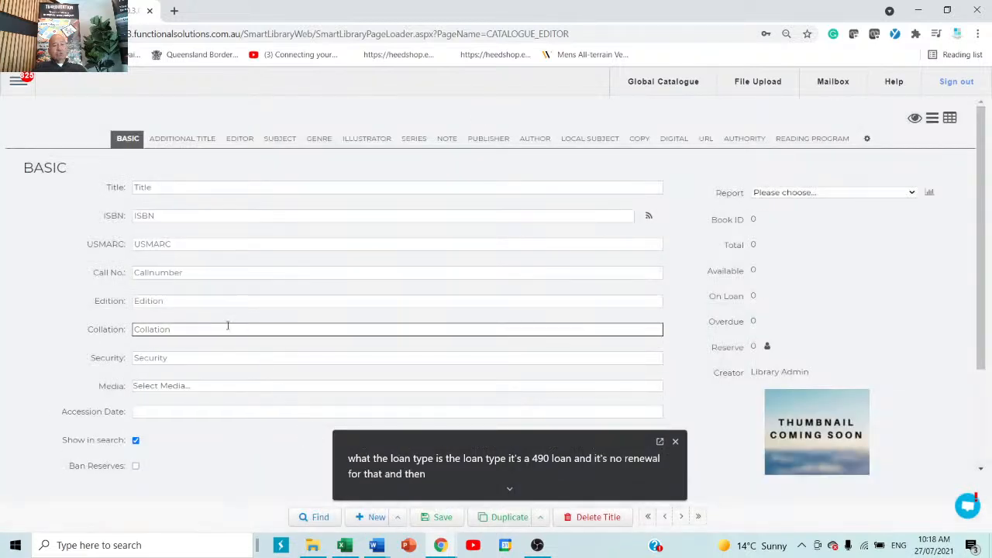
pyautogui.click(208, 218)
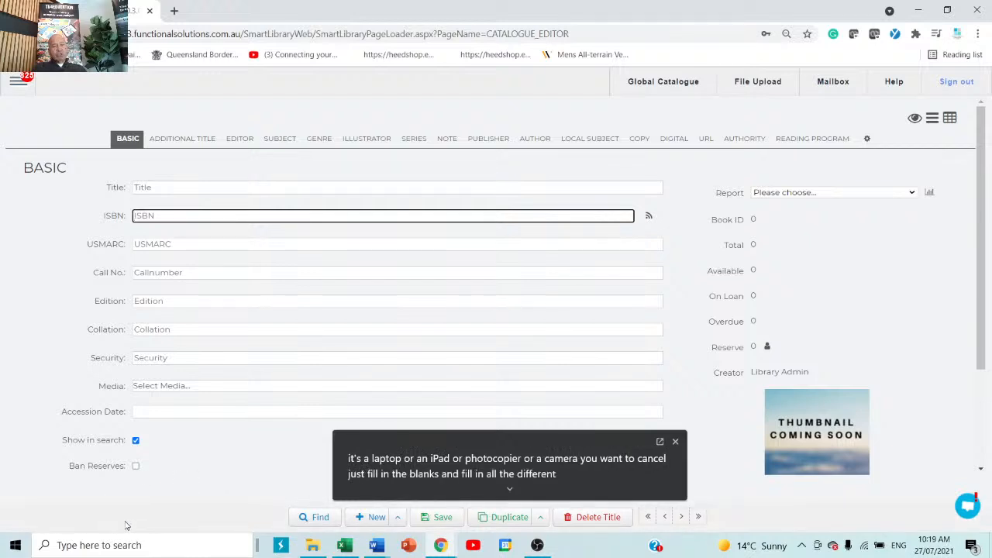
pyautogui.click(12, 84)
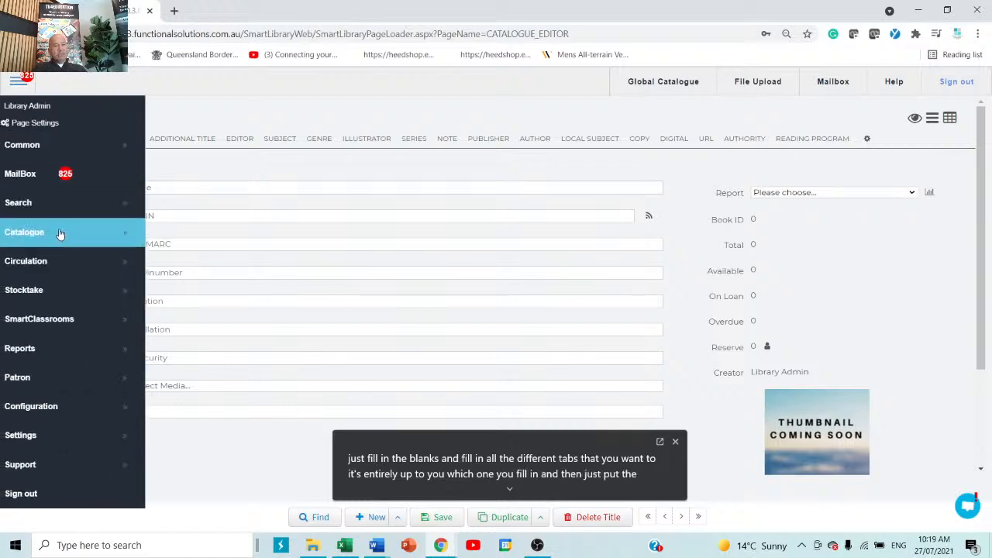
pyautogui.click(60, 234)
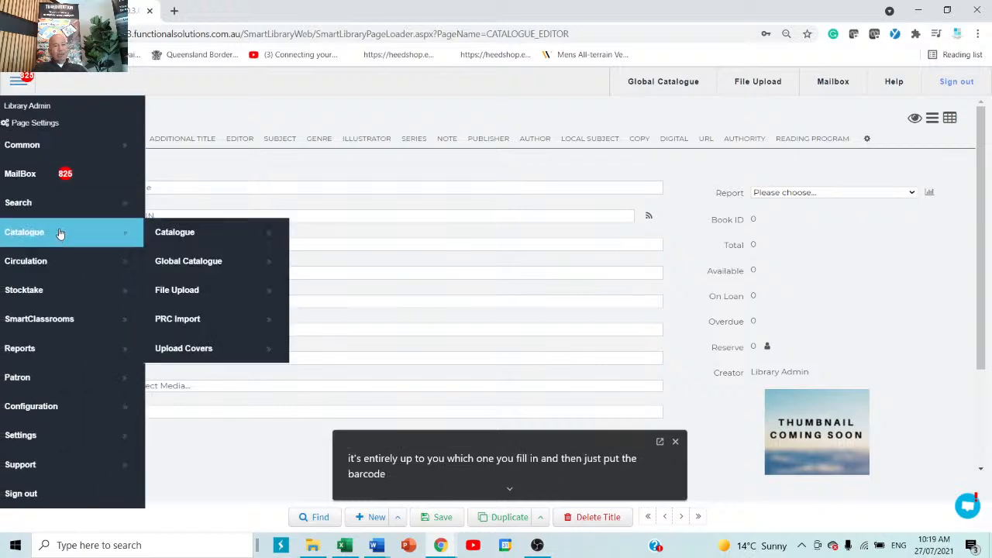
pyautogui.click(205, 262)
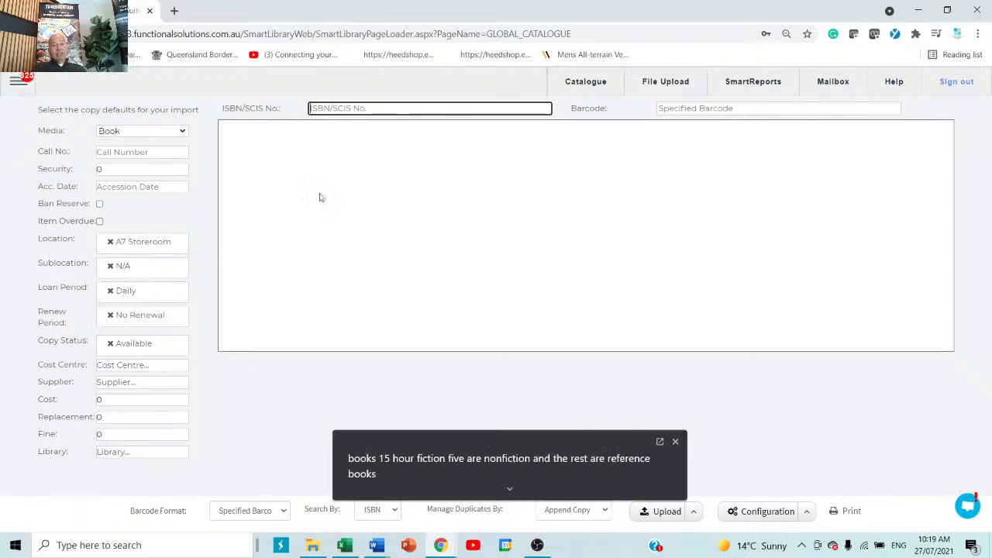
pyautogui.rightClick(391, 114)
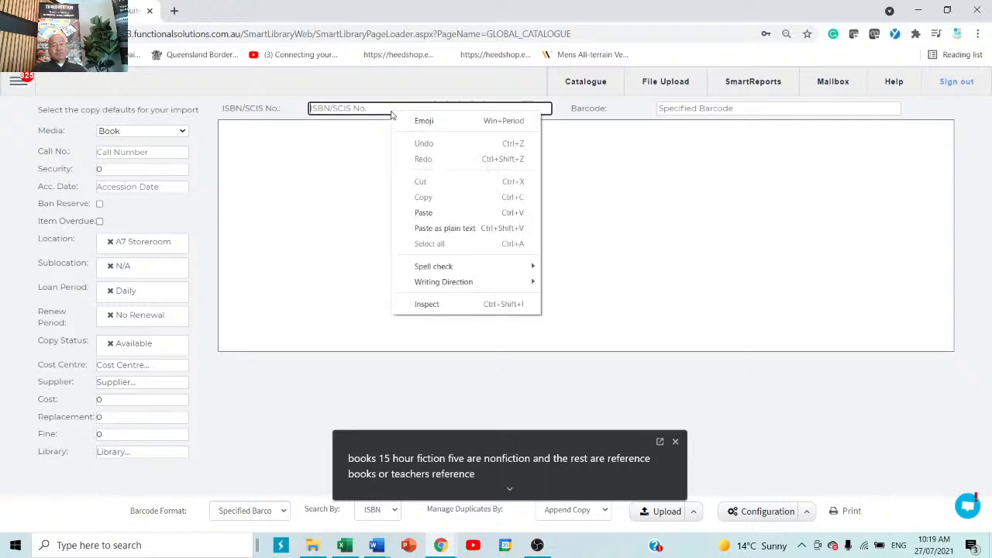
pyautogui.click(411, 212)
pyautogui.click(664, 108)
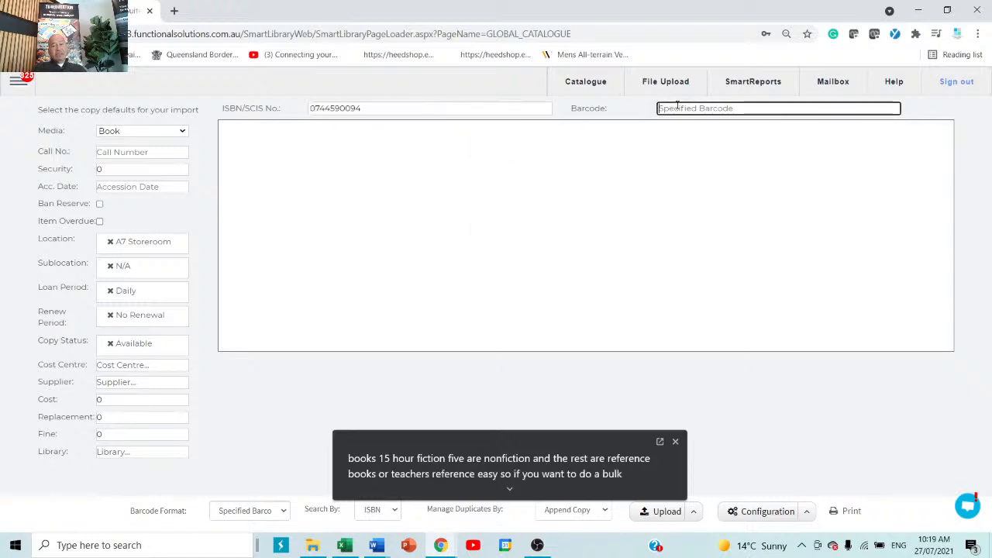
pyautogui.write('dfgrew')
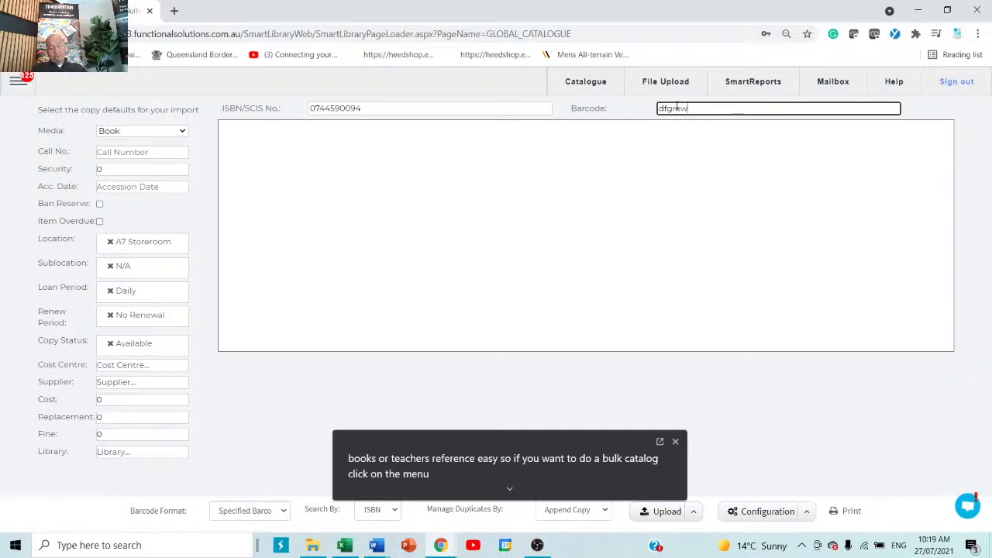
pyautogui.write('54ytr')
pyautogui.press('Return')
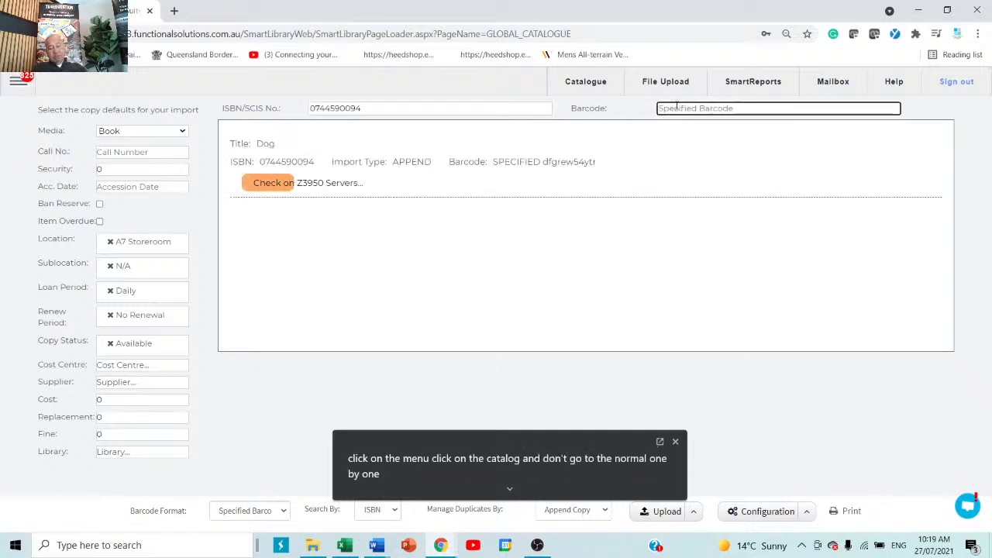
# Import four more Dog copies with barcodes jhyutjhiuy, dsfreuiyjh, gfhrtejkh and hjfghfghf
pyautogui.write('jhyutjhiuy')
pyautogui.press('Return')
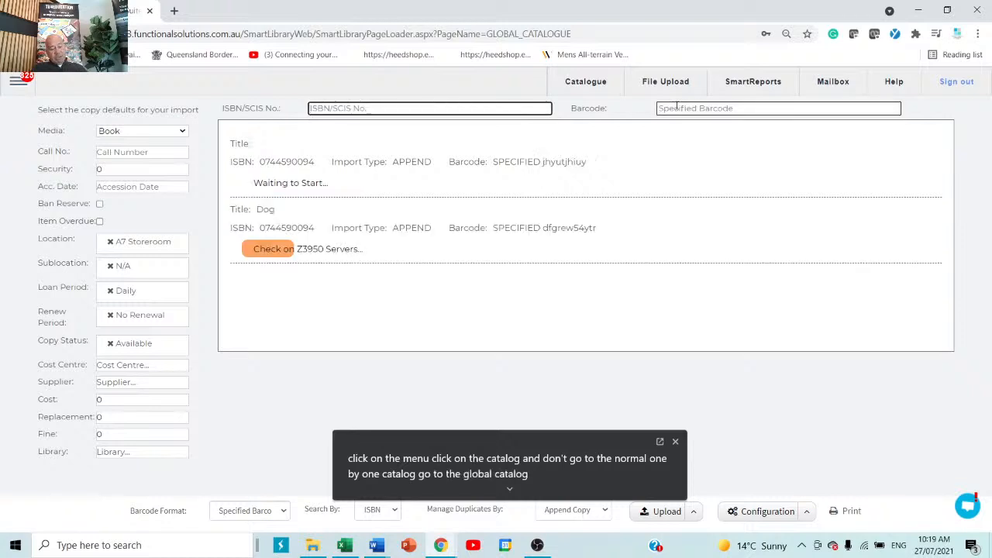
pyautogui.hotkey('ctrl', 'v')
pyautogui.click(676, 107)
pyautogui.write('dsfreuiy')
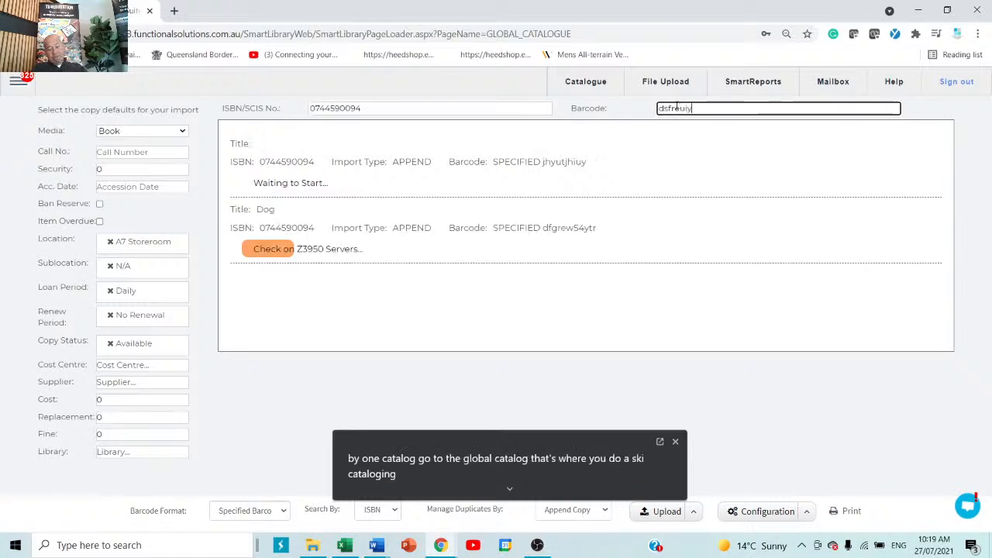
pyautogui.write('jh')
pyautogui.press('Return')
pyautogui.hotkey('ctrl', 'v')
pyautogui.click(677, 107)
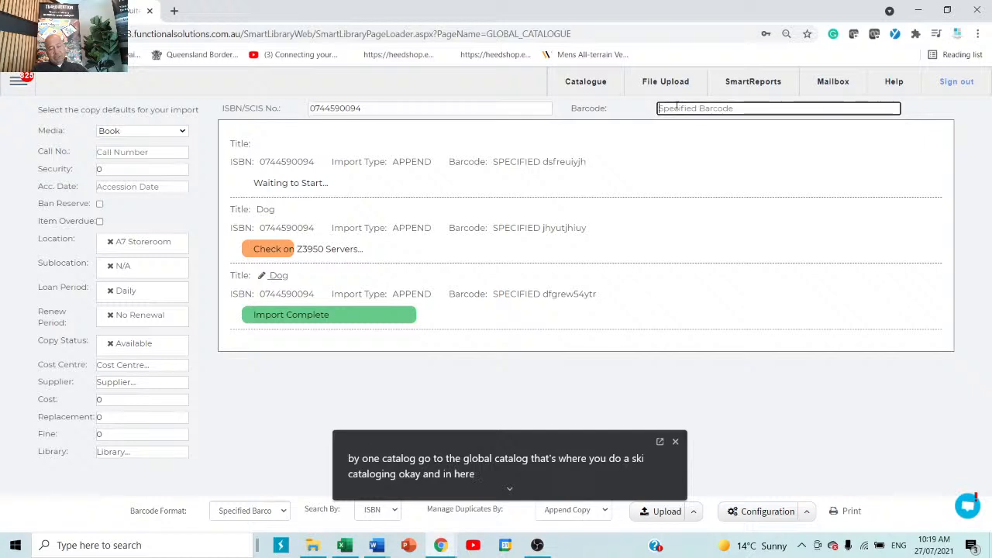
pyautogui.write('gfhrtejkh')
pyautogui.press('Return')
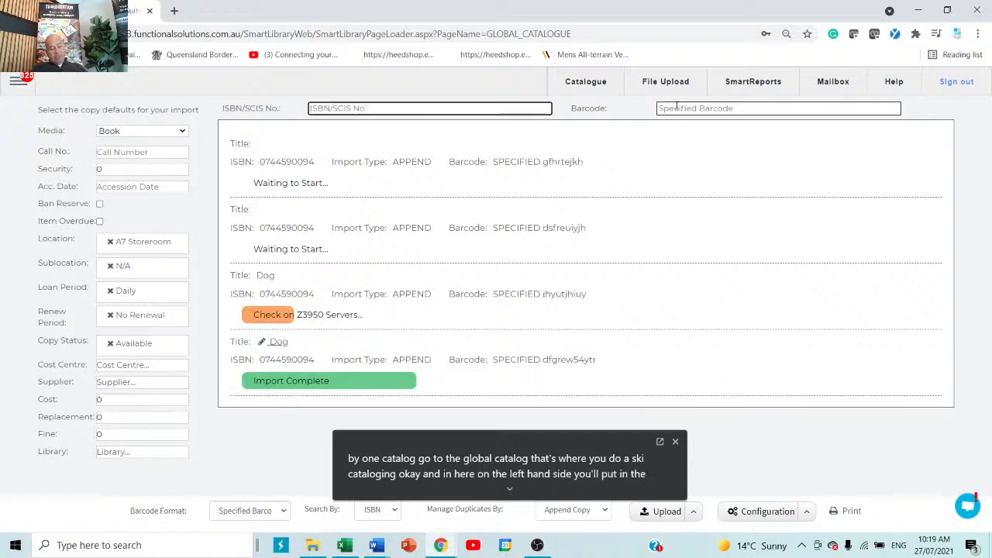
pyautogui.hotkey('ctrl', 'v')
pyautogui.click(677, 108)
pyautogui.write('h')
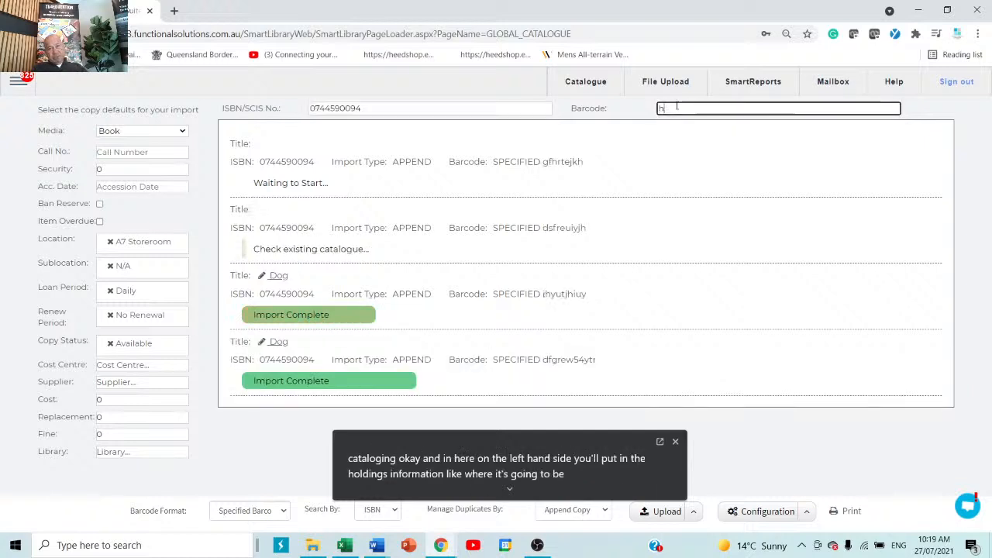
pyautogui.write('jfghfghf')
pyautogui.press('Return')
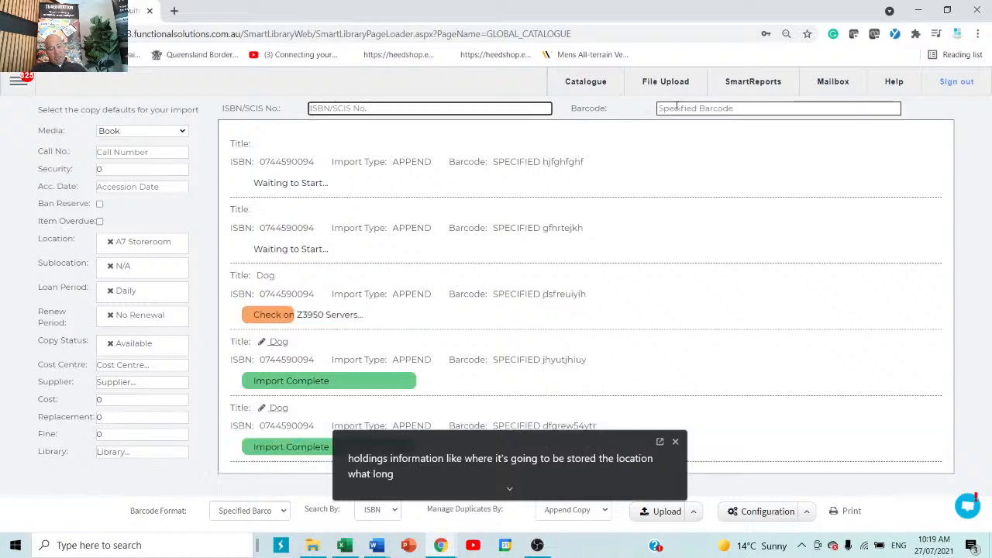
# Submit made-up ISBN ewrwerwerwerwerw with barcode werwerwerwr and review the import results
pyautogui.write('ewrwerwerwer')
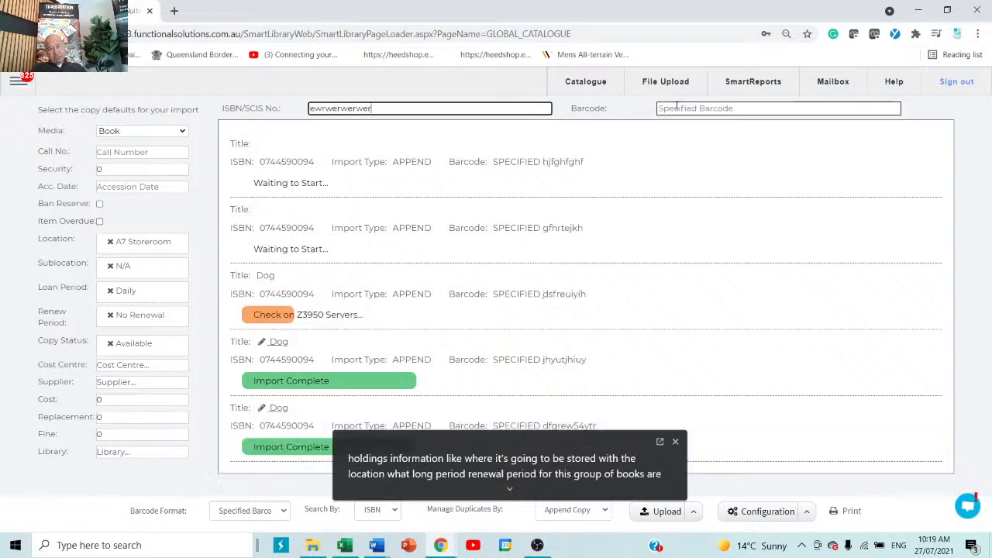
pyautogui.write('werw')
pyautogui.click(677, 107)
pyautogui.write('werwerwer')
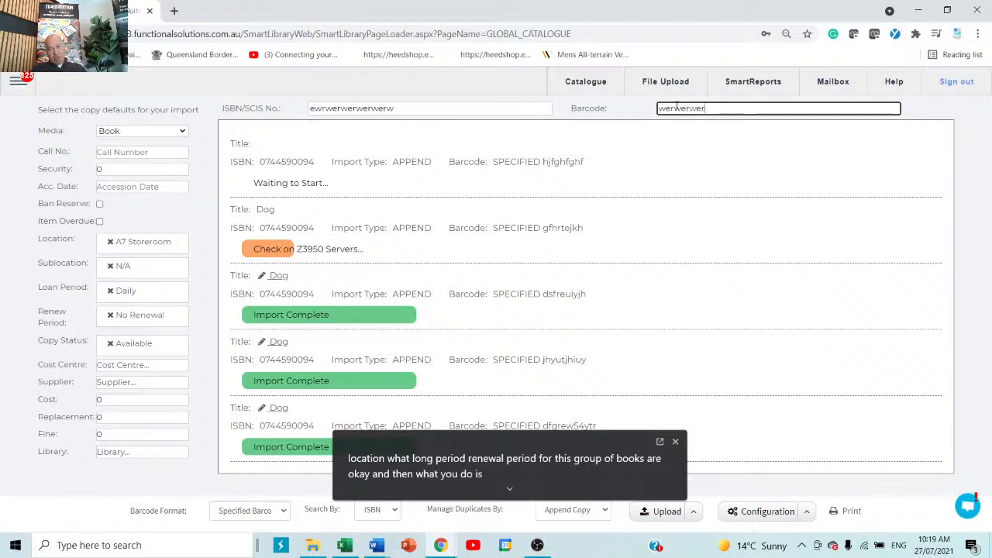
pyautogui.write('wr')
pyautogui.press('Return')
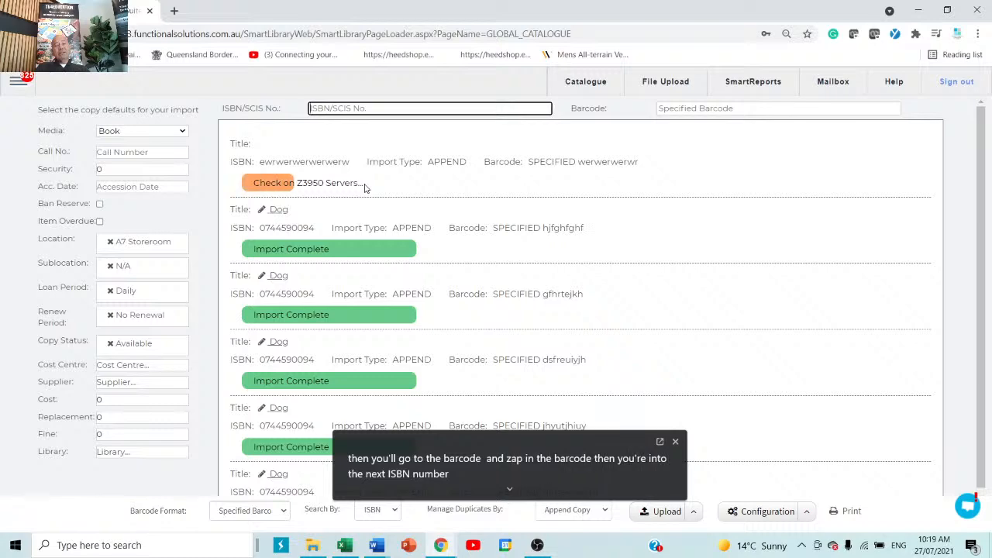
pyautogui.scroll(-1, 311, 399)
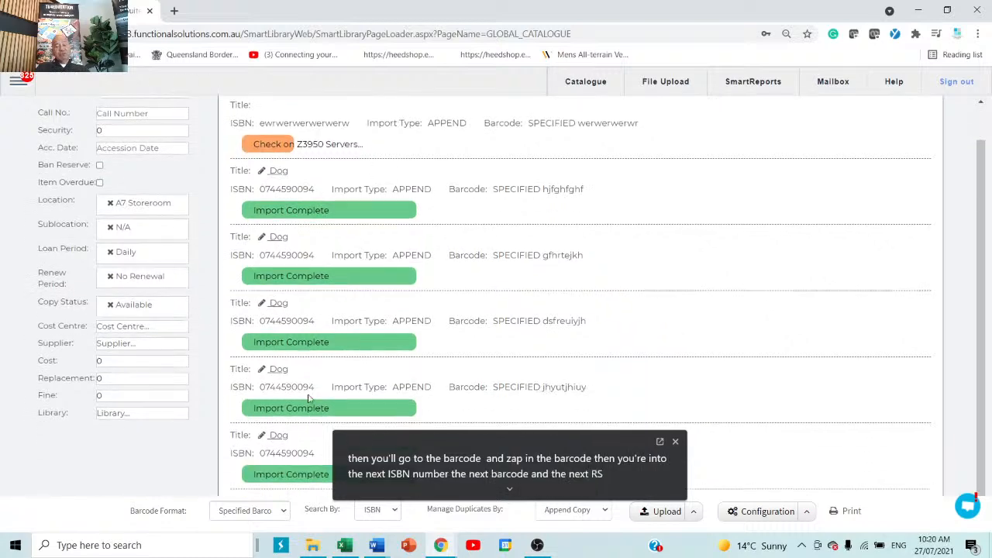
pyautogui.scroll(1, 306, 335)
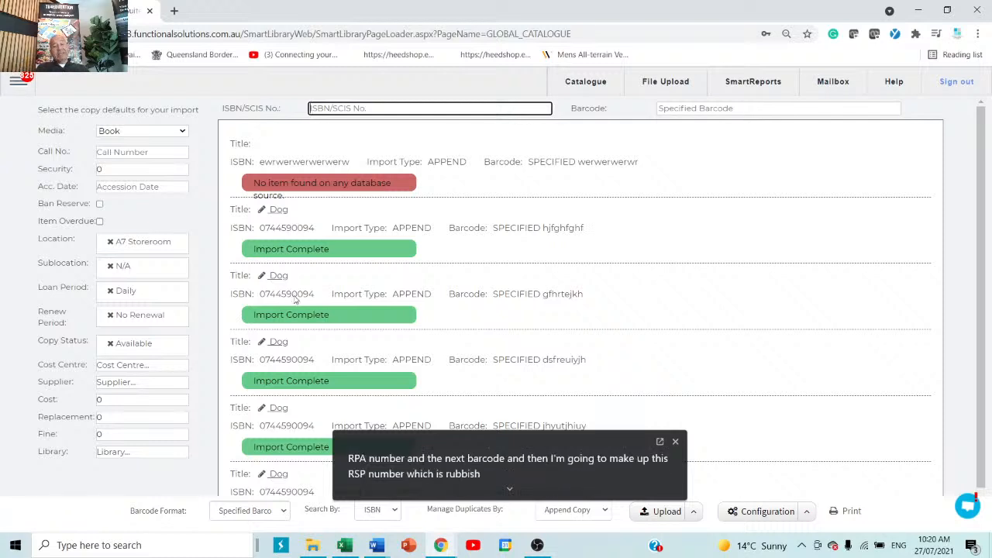
pyautogui.scroll(-1, 334, 315)
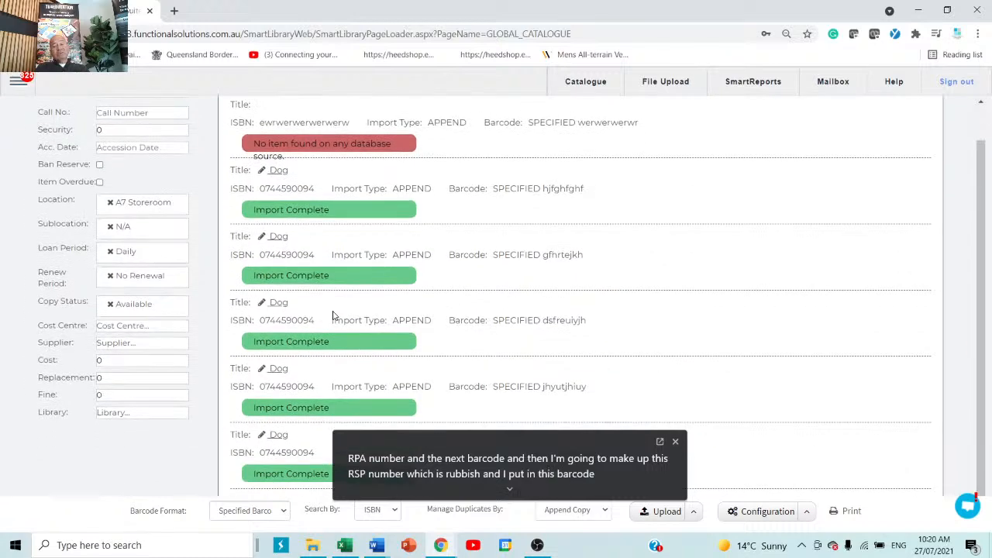
pyautogui.click(854, 515)
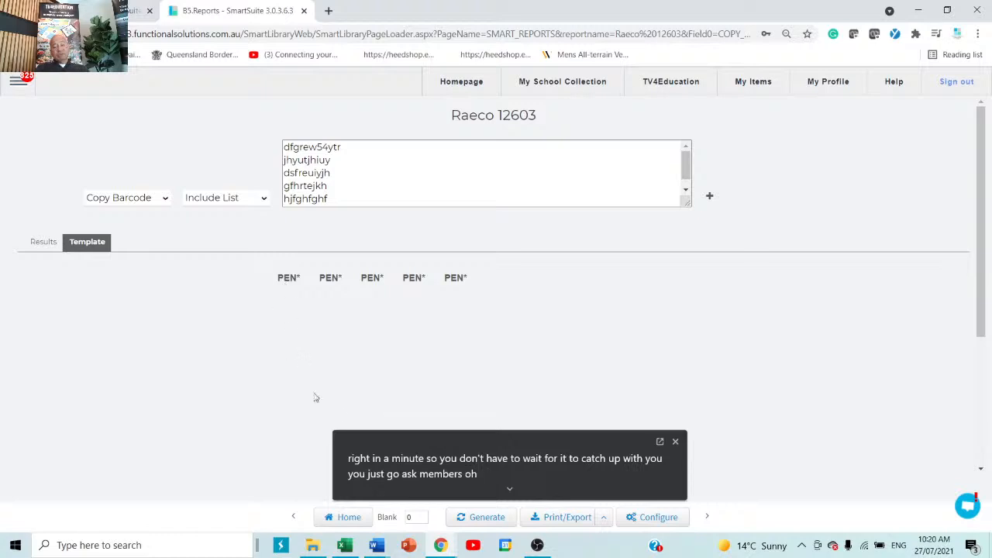
pyautogui.click(413, 516)
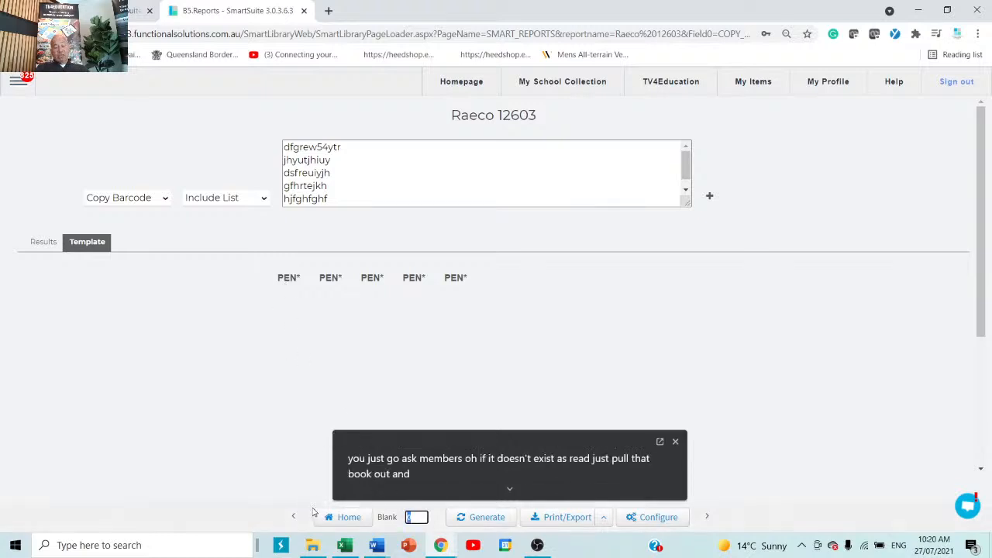
pyautogui.write('1')
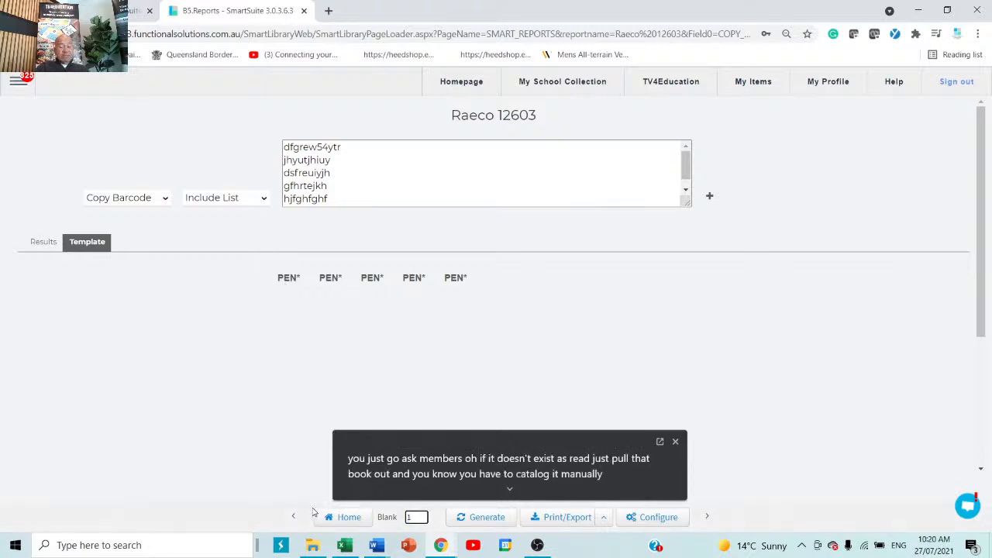
pyautogui.write('7')
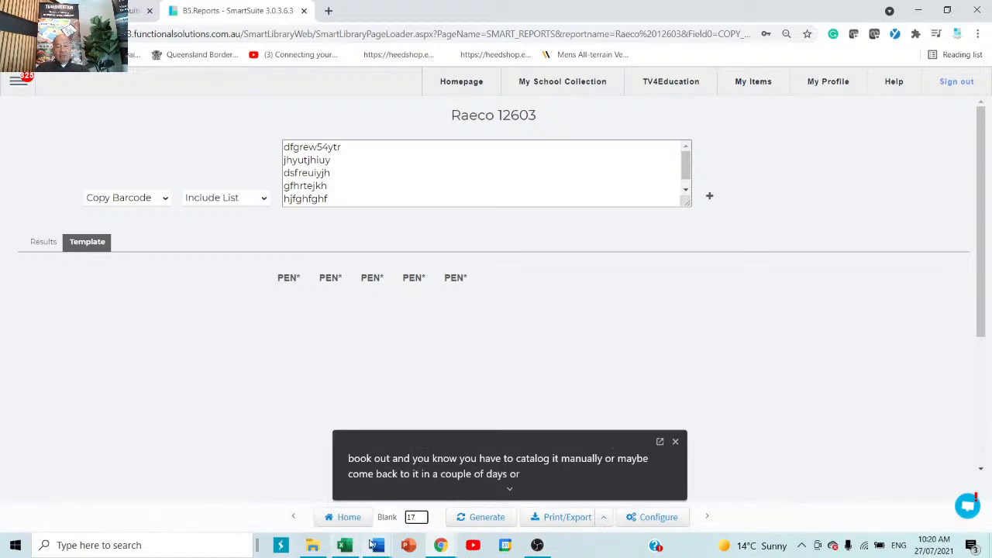
pyautogui.click(490, 524)
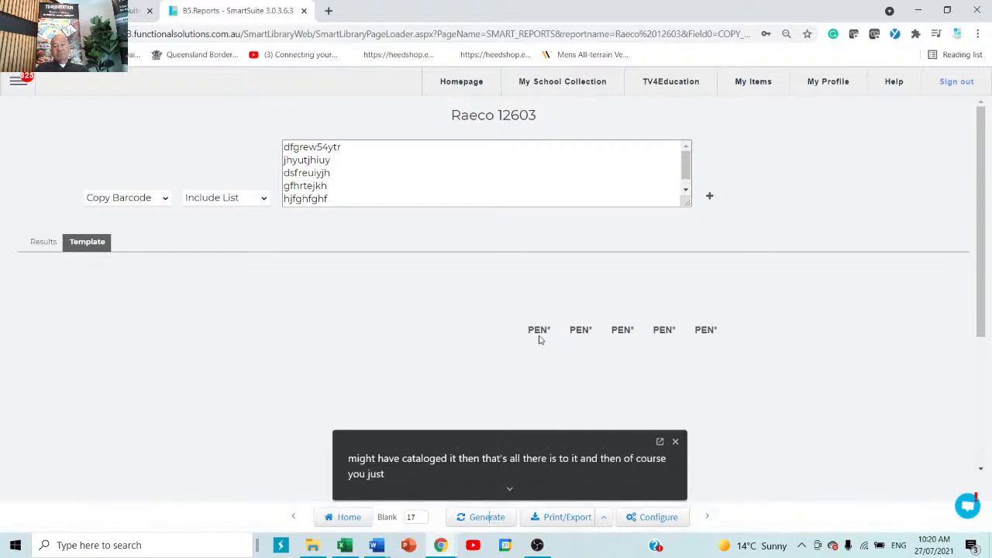
pyautogui.click(304, 11)
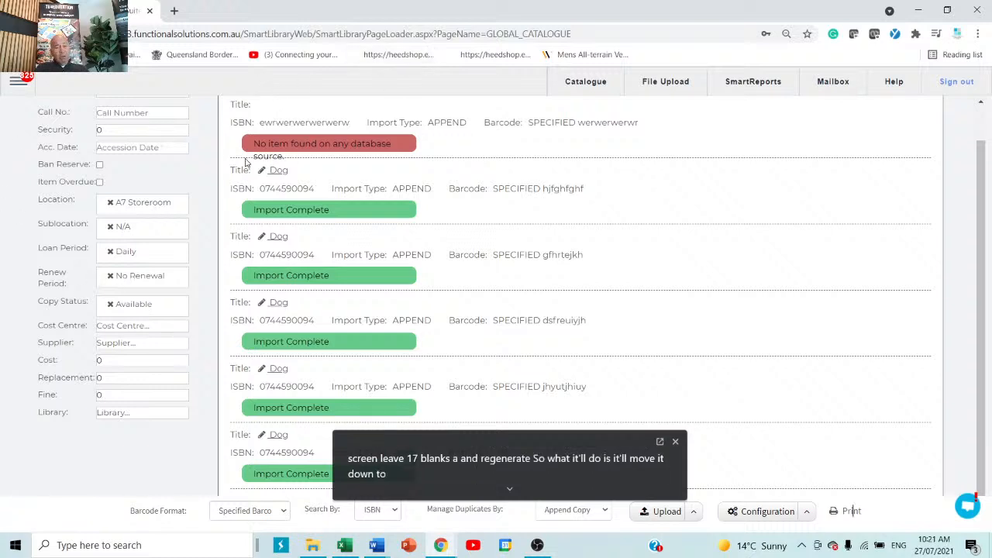
# Review the SCIS username and password in Z3950 Database settings, then reopen the Configuration options
pyautogui.click(808, 514)
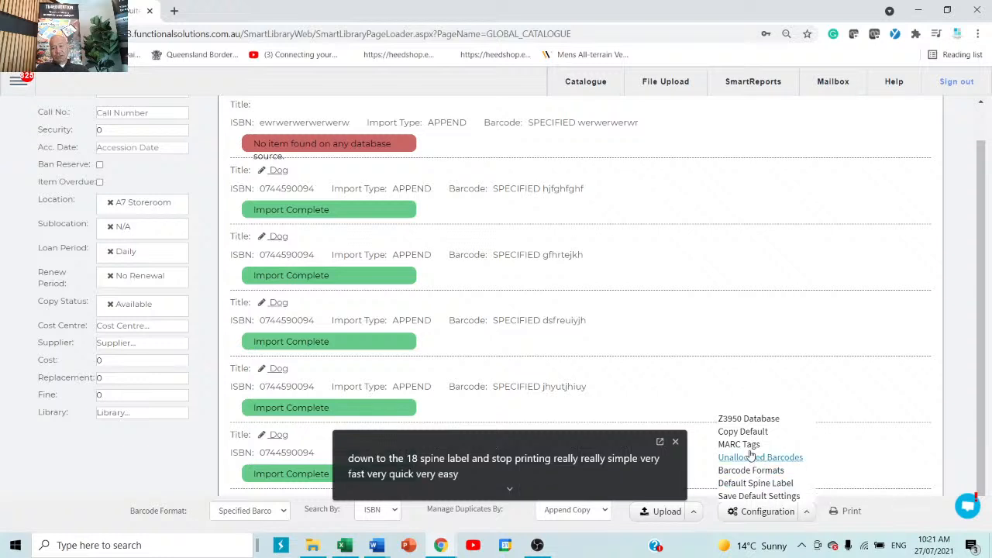
pyautogui.click(756, 419)
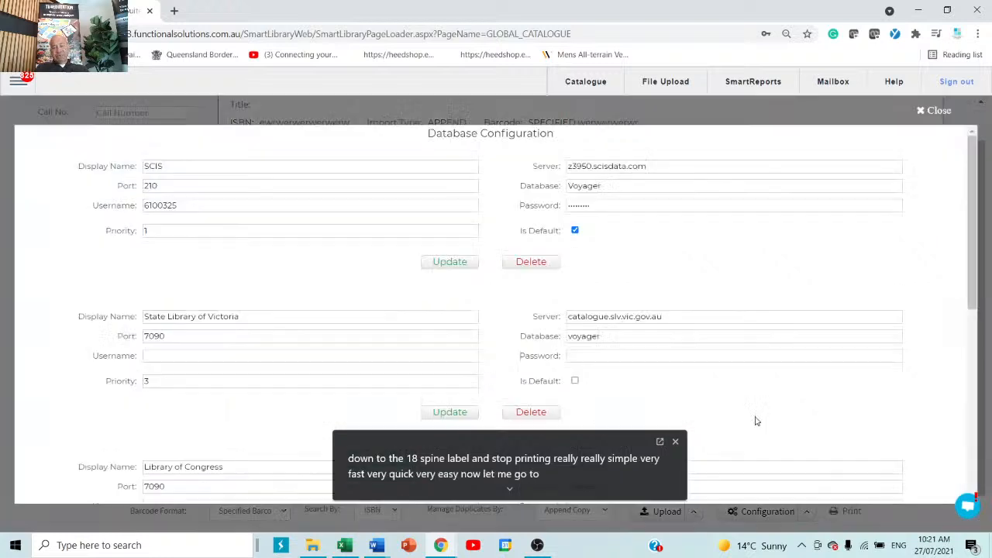
pyautogui.click(207, 206)
pyautogui.doubleClick(207, 206)
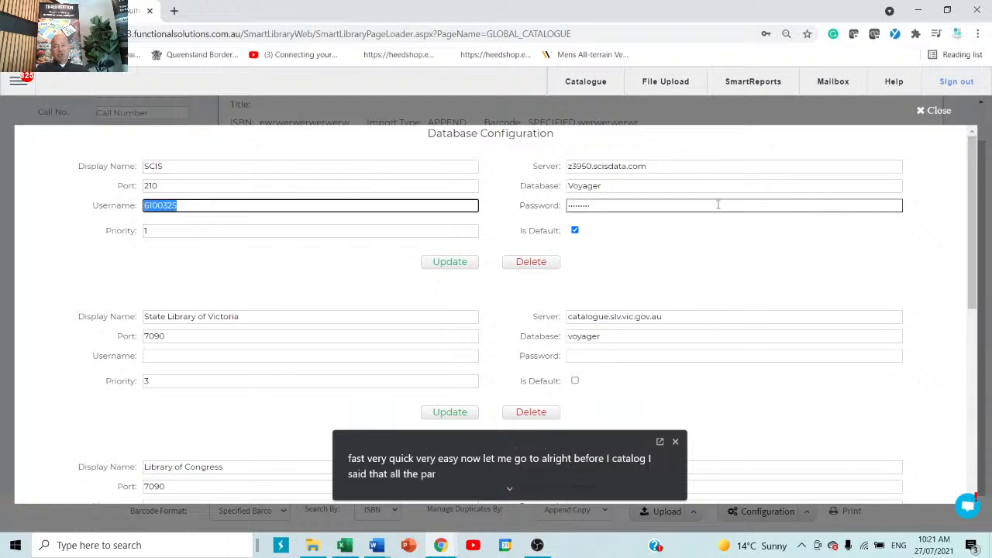
pyautogui.doubleClick(718, 204)
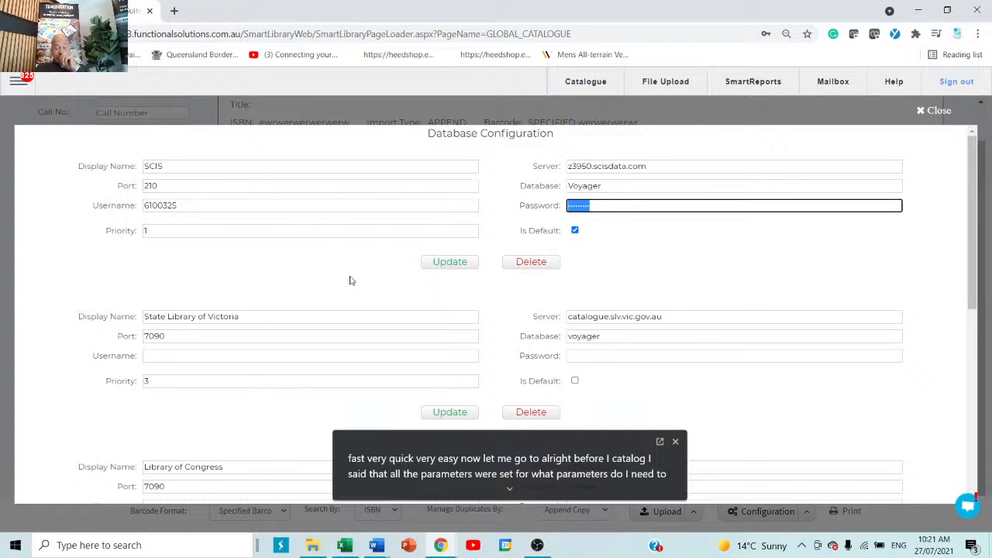
pyautogui.click(922, 111)
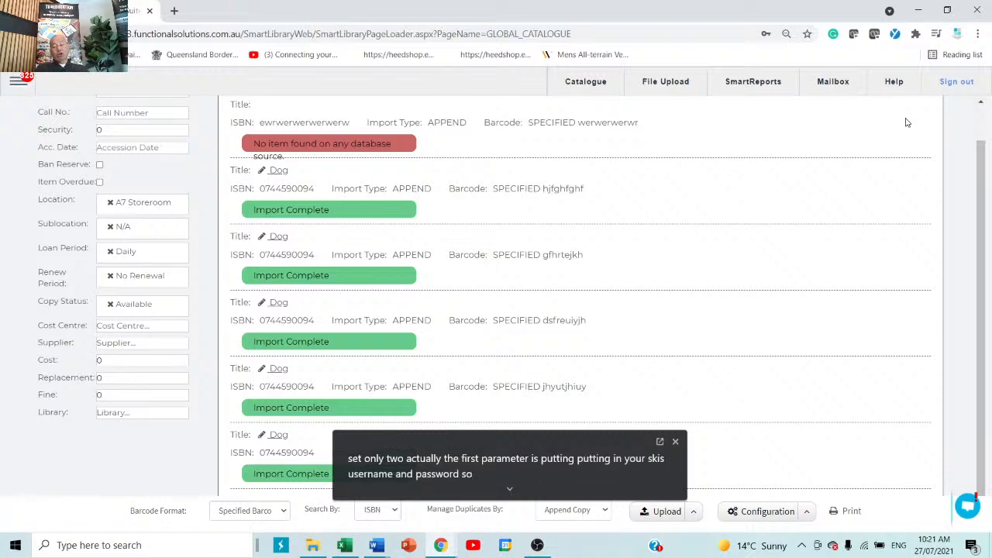
pyautogui.click(808, 512)
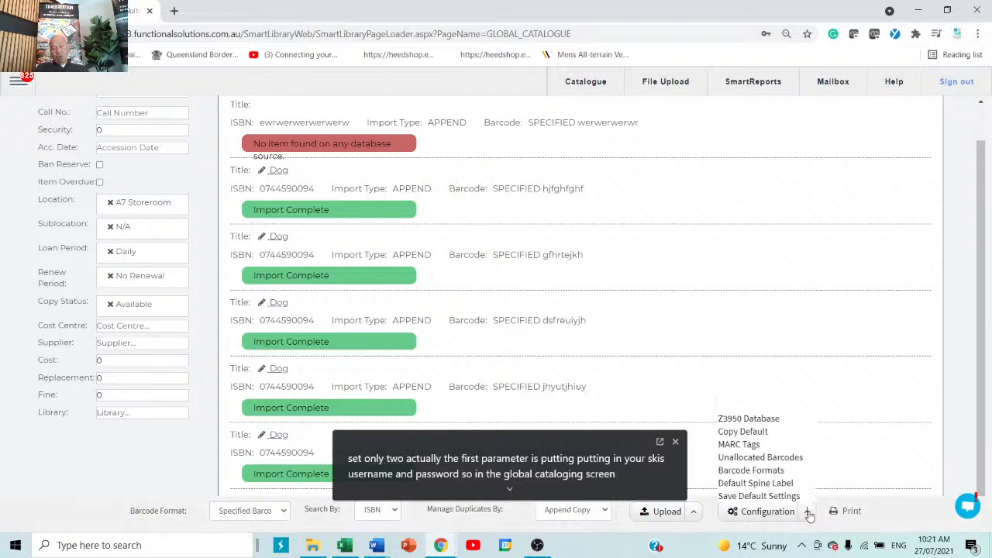
pyautogui.click(749, 483)
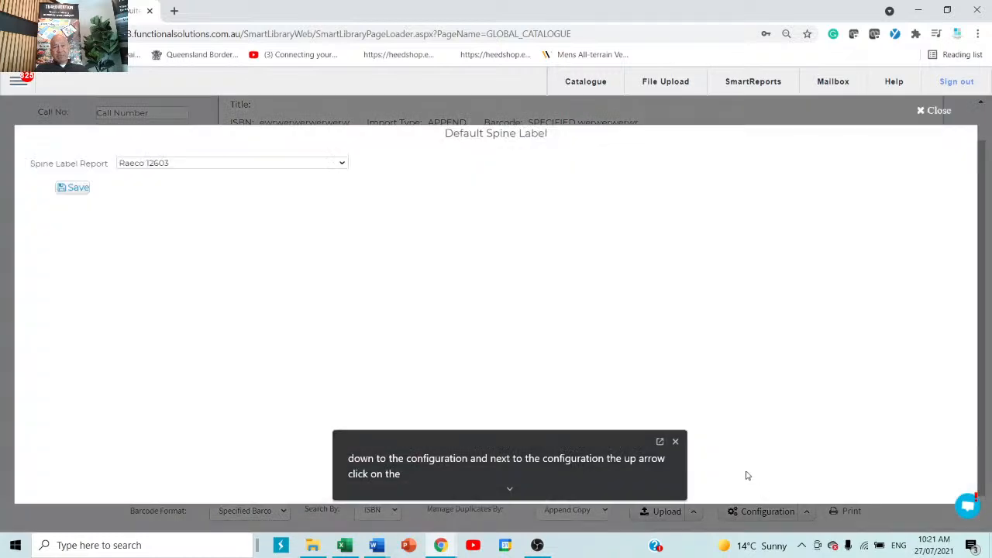
pyautogui.click(342, 164)
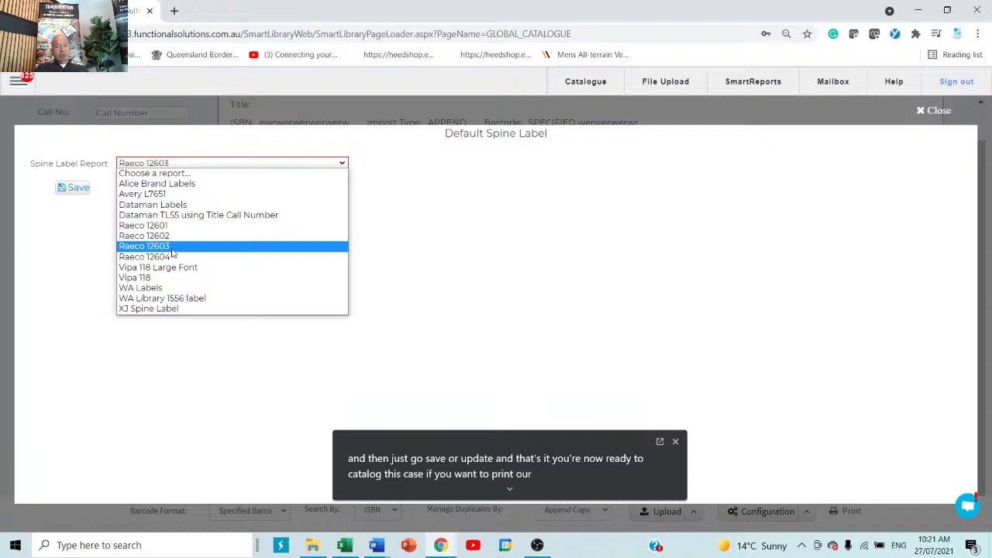
pyautogui.click(651, 259)
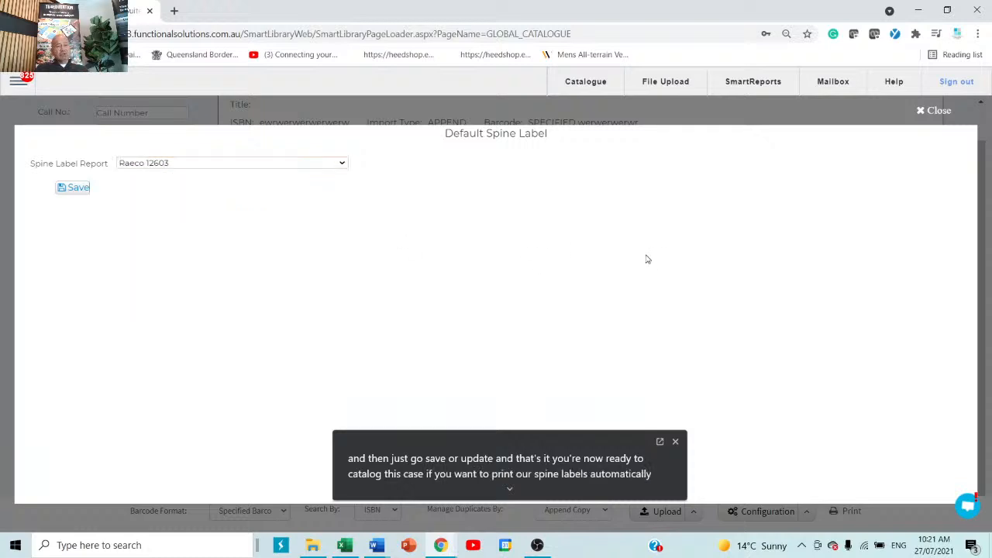
pyautogui.click(204, 167)
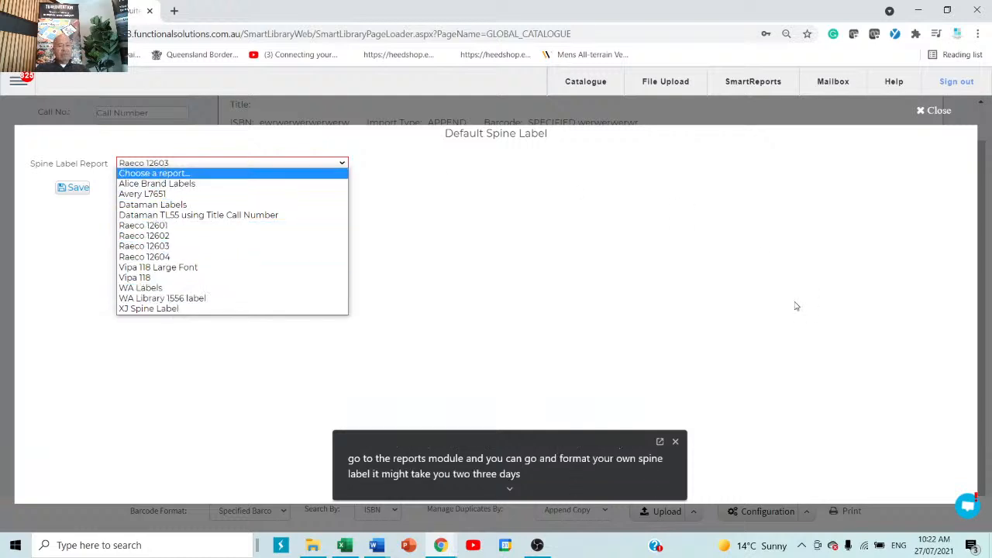
pyautogui.click(919, 115)
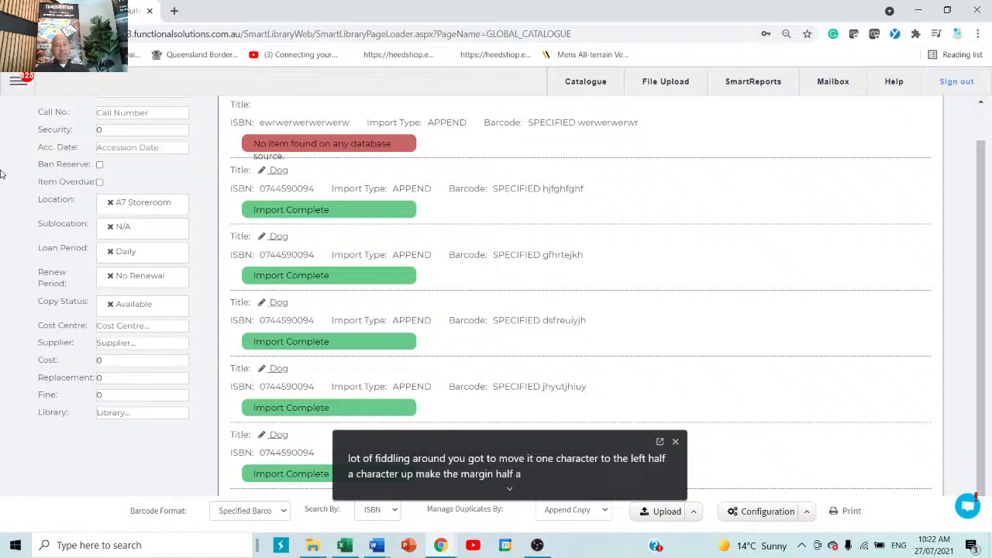
# In Circulation, search the student's surname, load the grade 12 patron and acknowledge the overdue warning
pyautogui.click(17, 82)
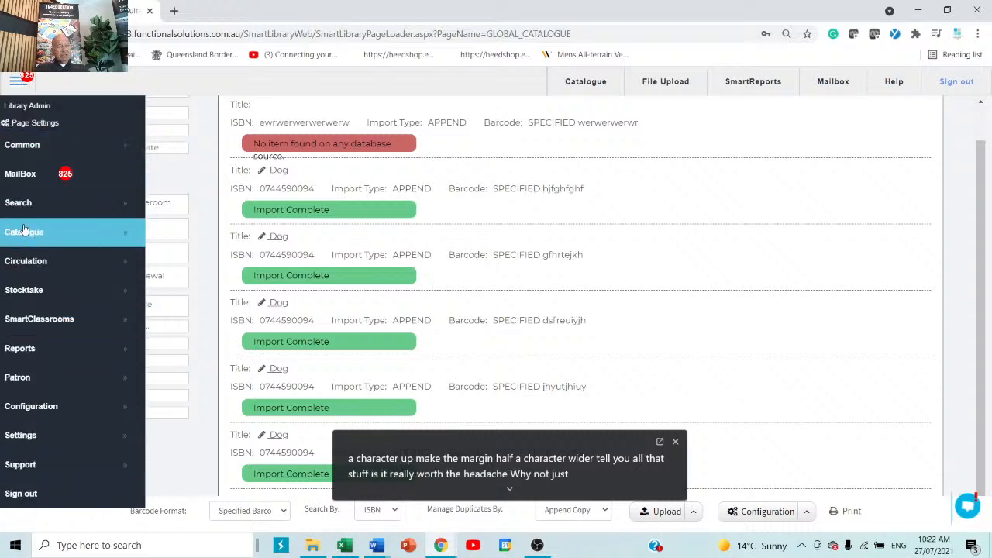
pyautogui.click(55, 268)
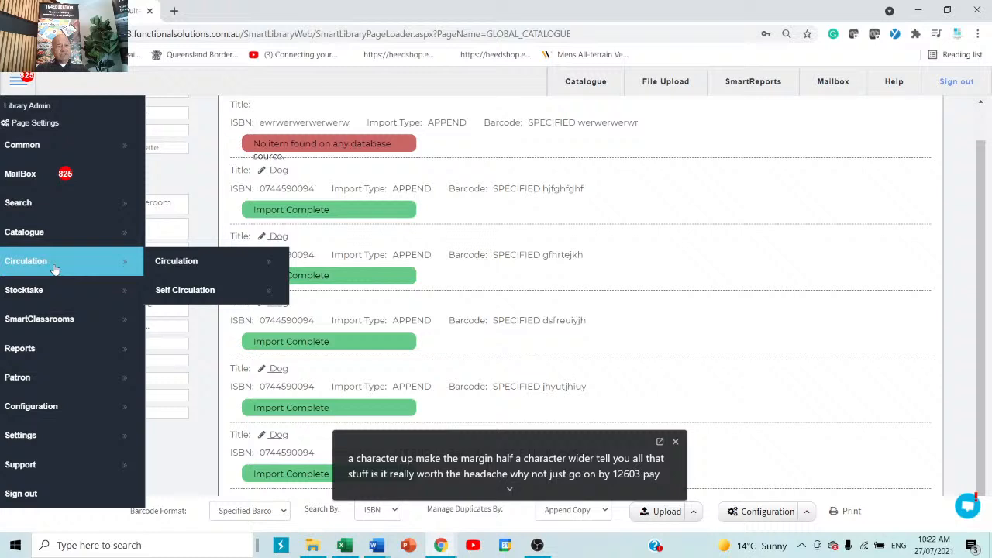
pyautogui.click(172, 263)
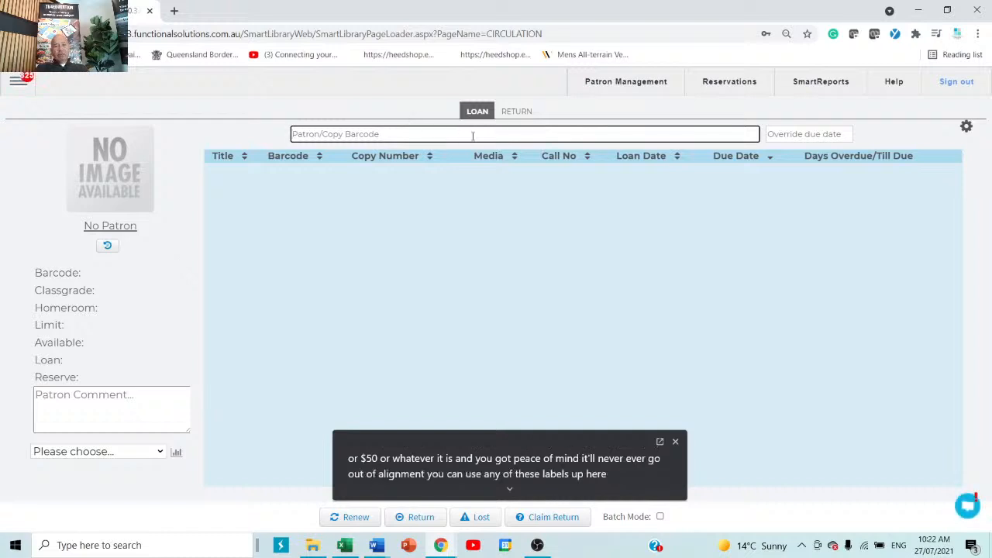
pyautogui.write('smith')
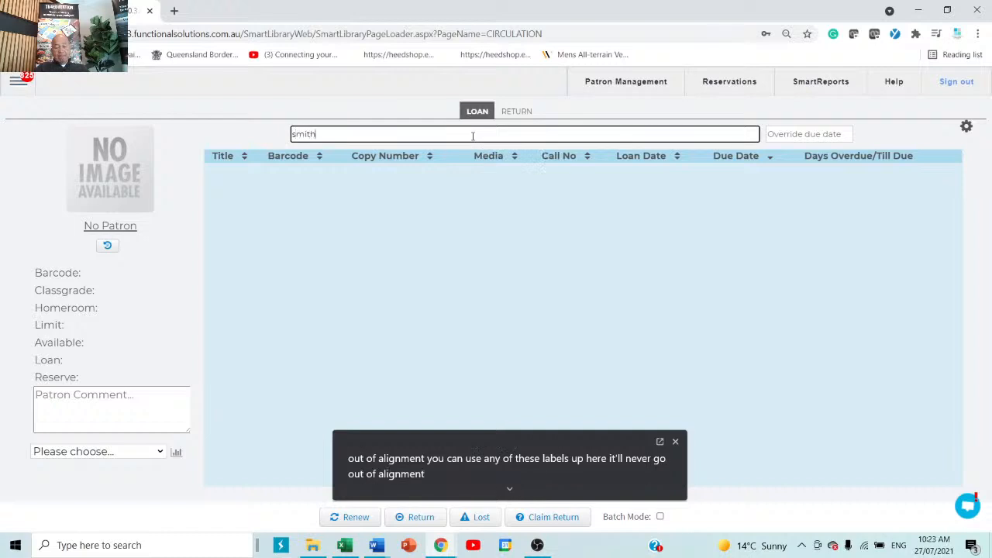
pyautogui.press('Return')
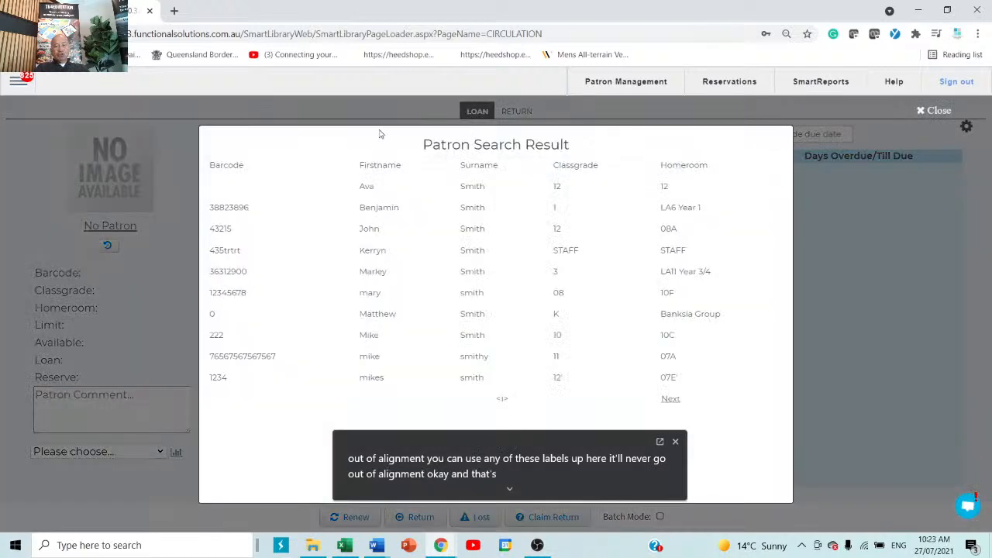
pyautogui.click(462, 232)
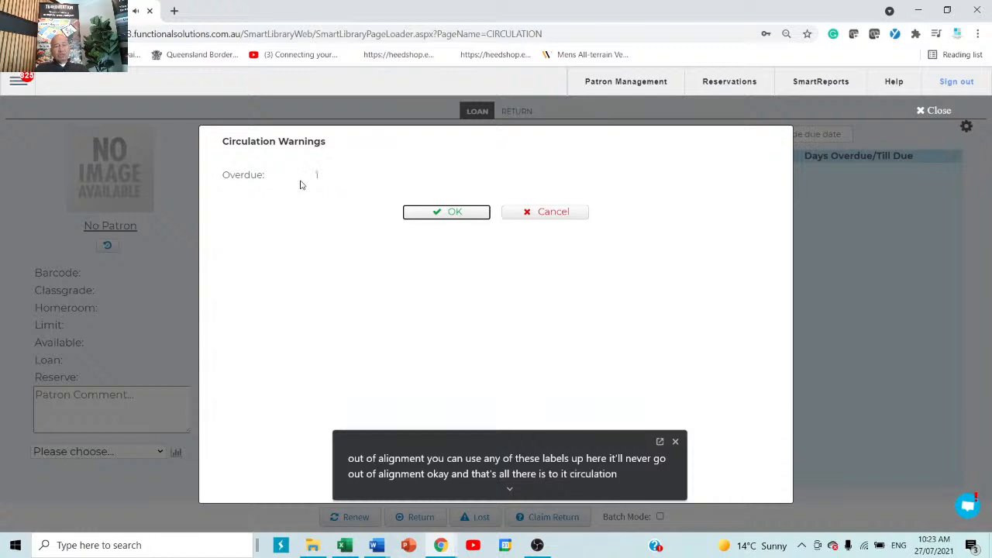
pyautogui.click(436, 213)
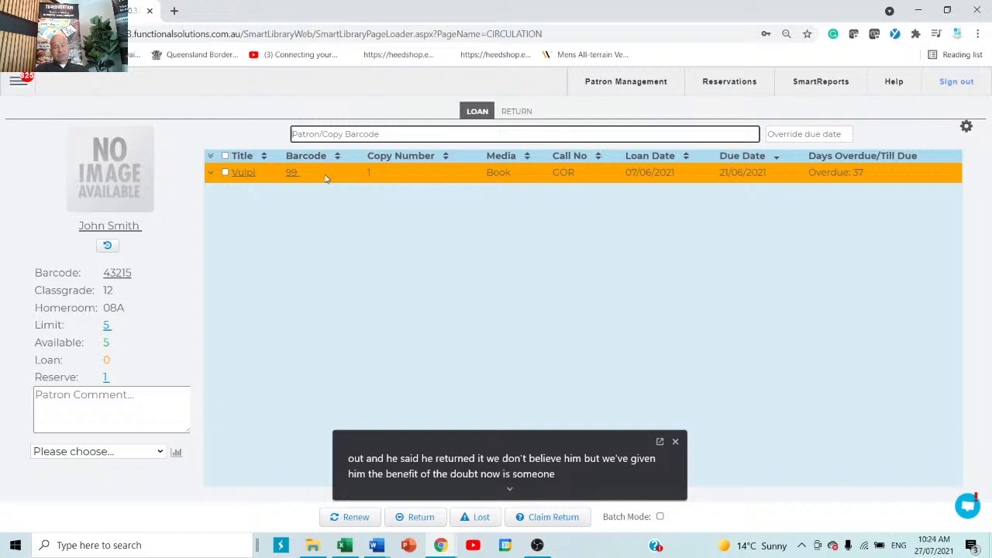
# Loan How to draw cartoon cats (barcode 95) to the student, due 10/08/2021, clearing the warnings
pyautogui.write('95')
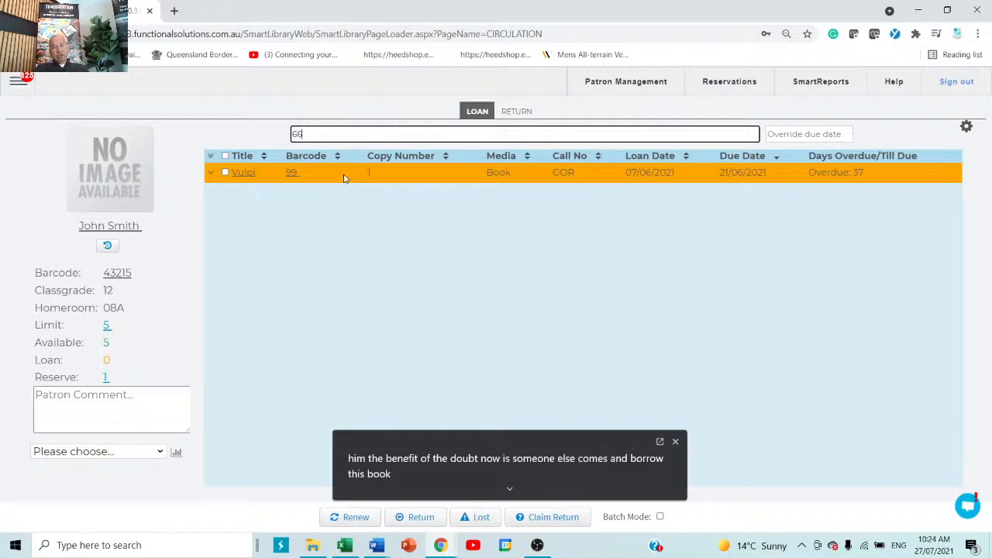
pyautogui.press('Return')
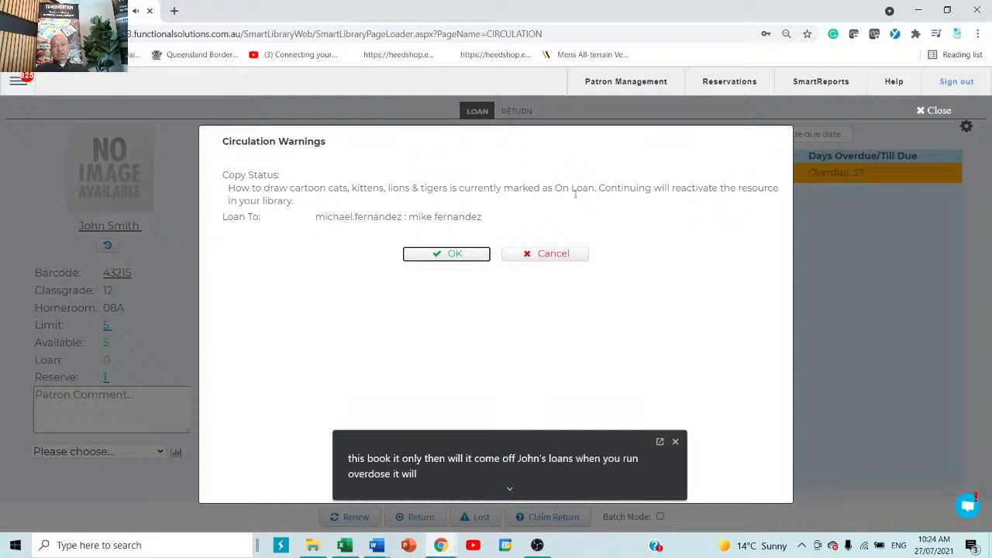
pyautogui.click(446, 254)
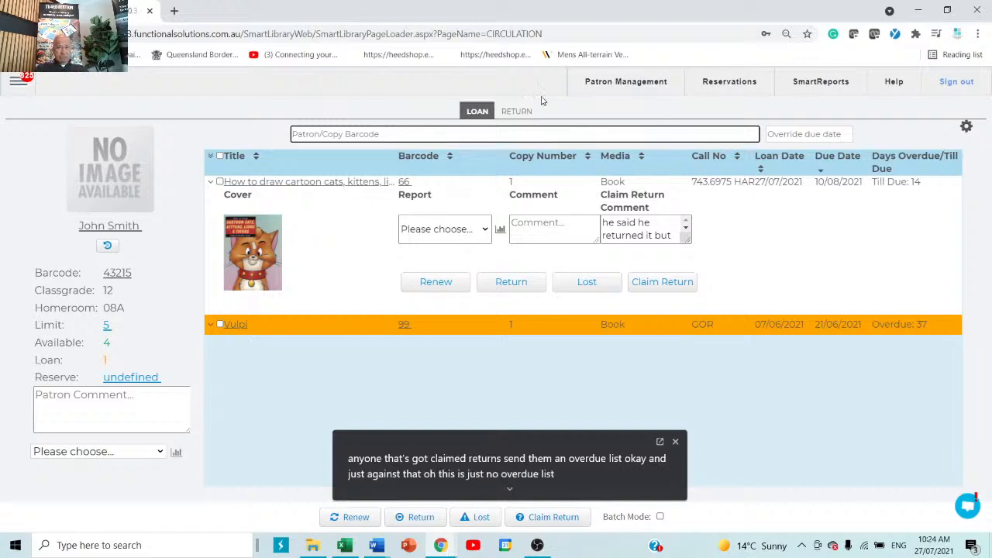
pyautogui.click(513, 114)
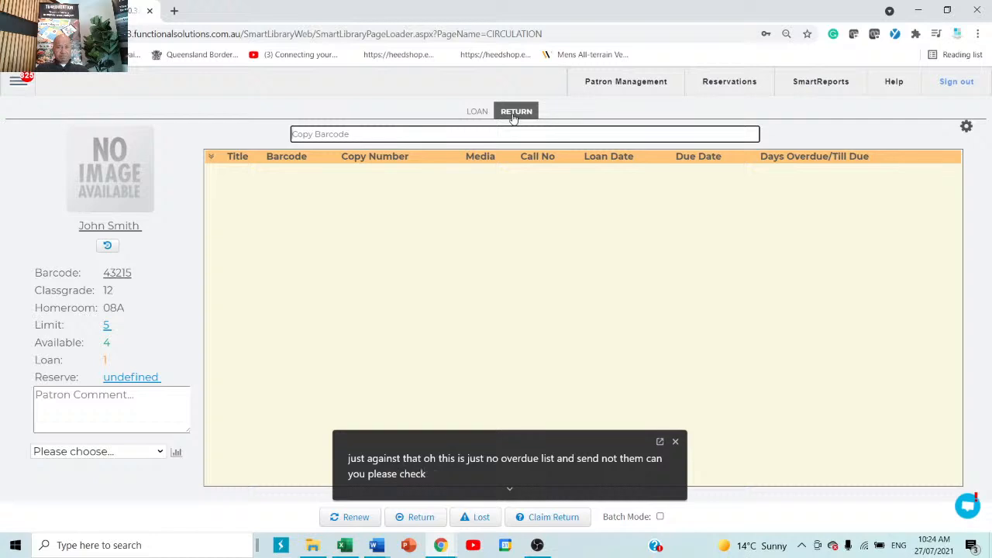
pyautogui.click(477, 111)
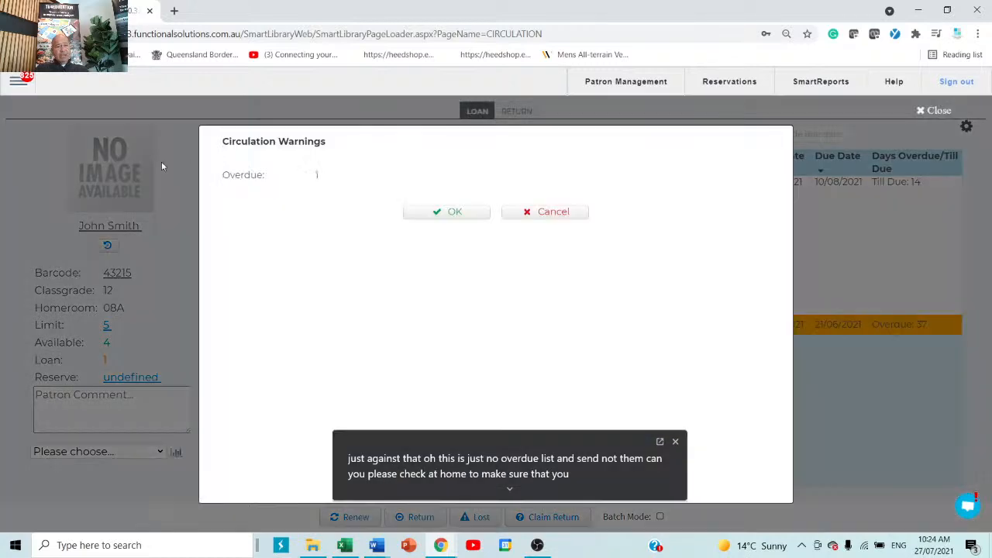
pyautogui.click(455, 211)
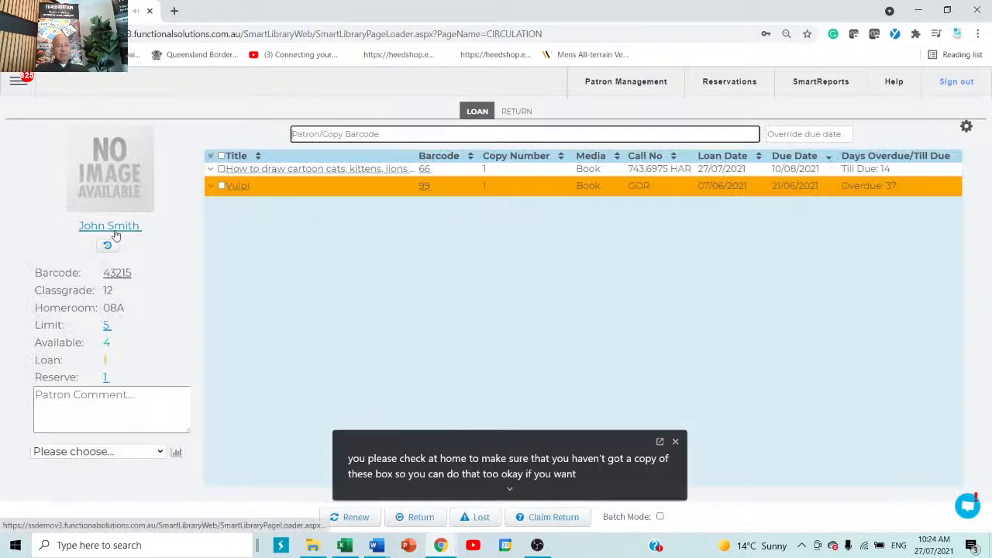
pyautogui.click(117, 455)
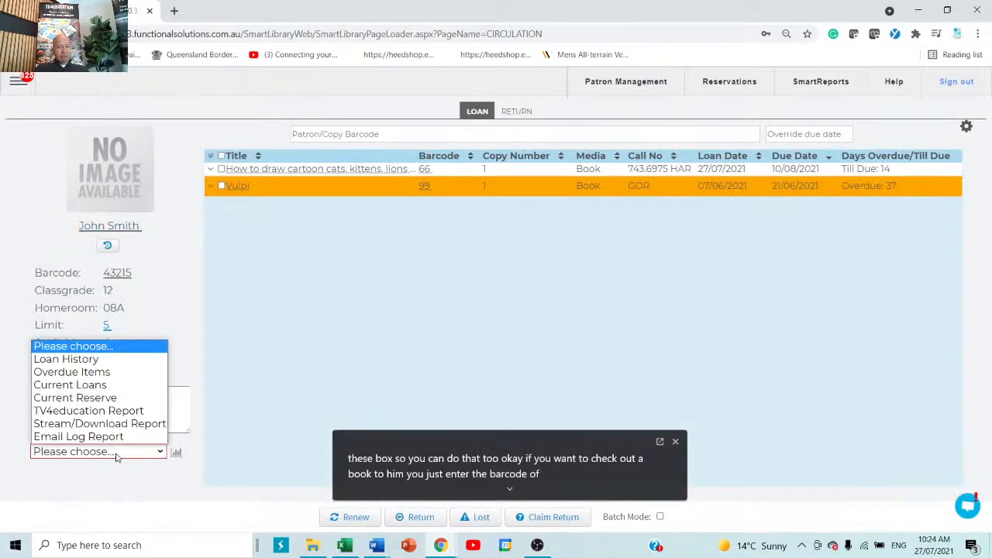
# Generate the patron's Current Loans report, look over its email scheduling, then close the report
pyautogui.click(76, 386)
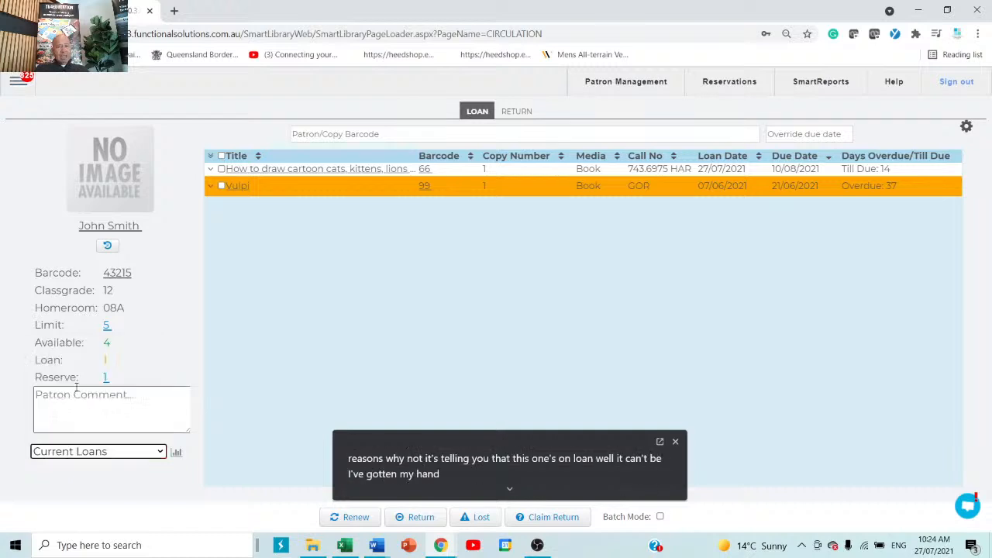
pyautogui.click(176, 454)
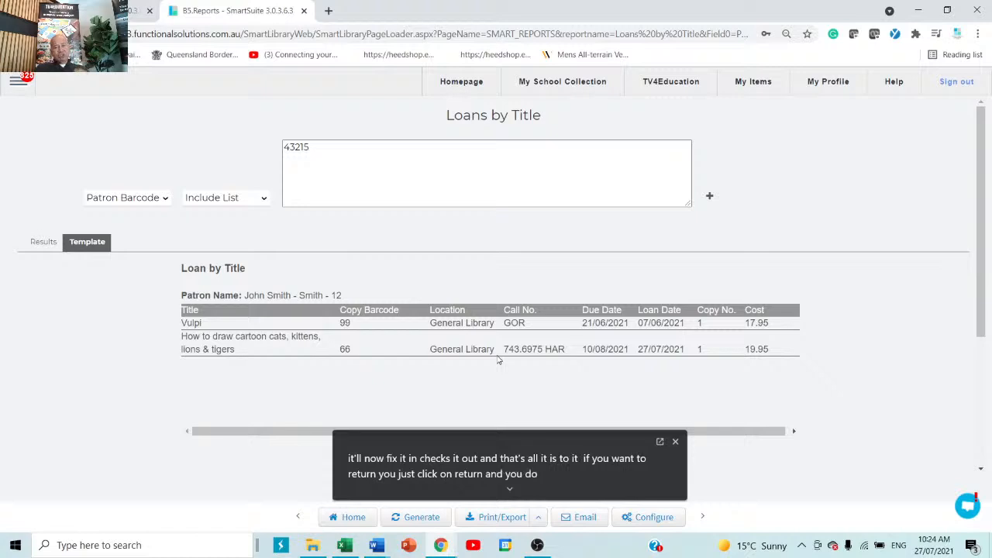
pyautogui.click(585, 518)
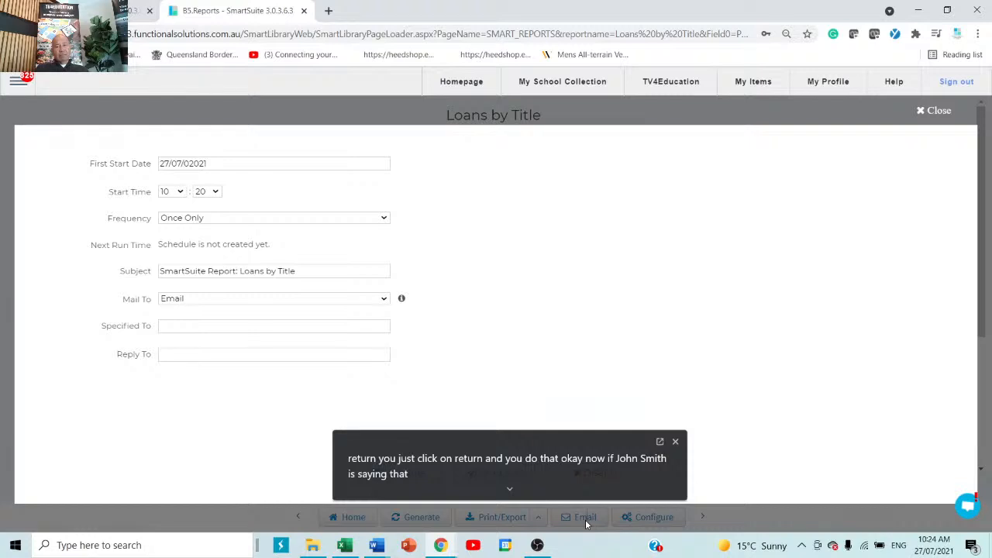
pyautogui.moveTo(350, 271); pyautogui.dragTo(148, 259)
pyautogui.click(203, 327)
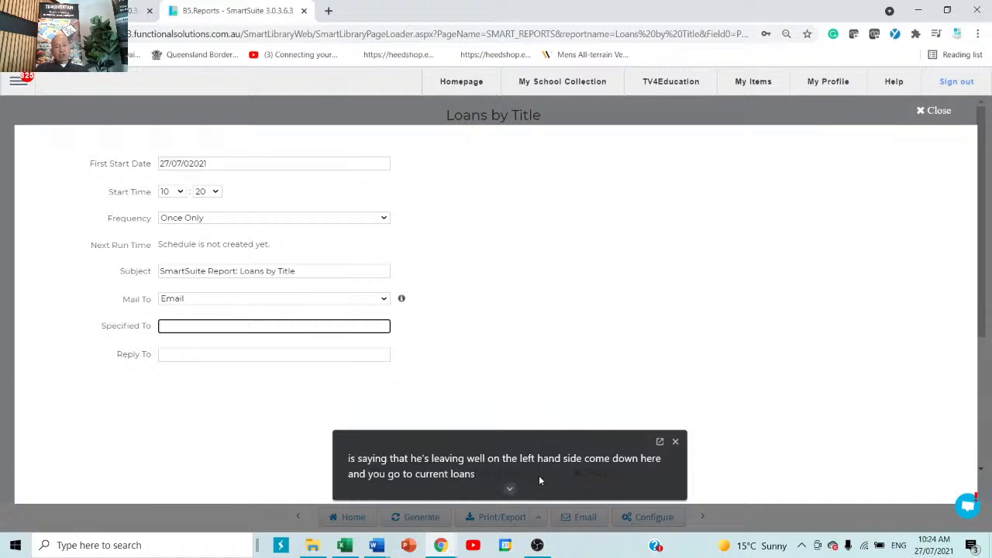
pyautogui.moveTo(541, 481); pyautogui.dragTo(579, 404)
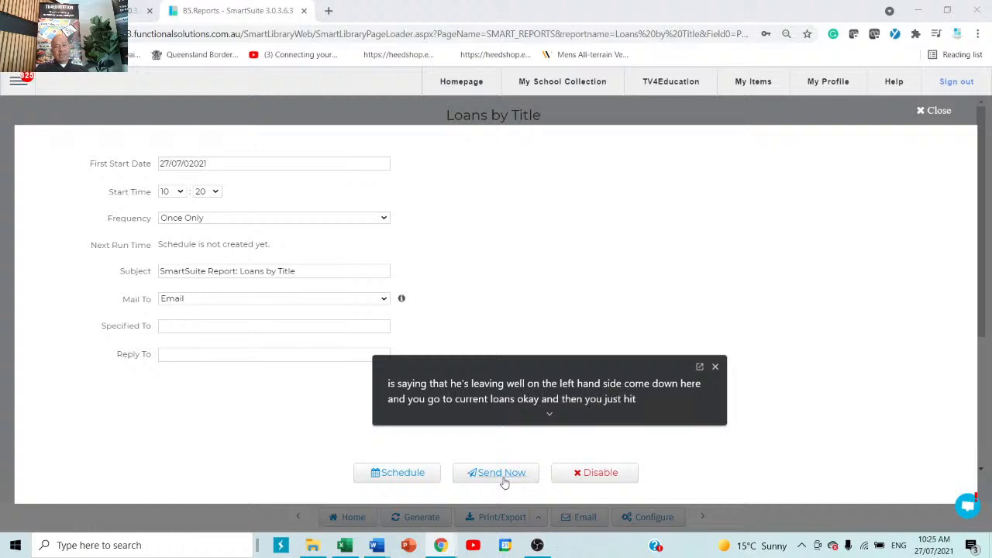
pyautogui.click(926, 114)
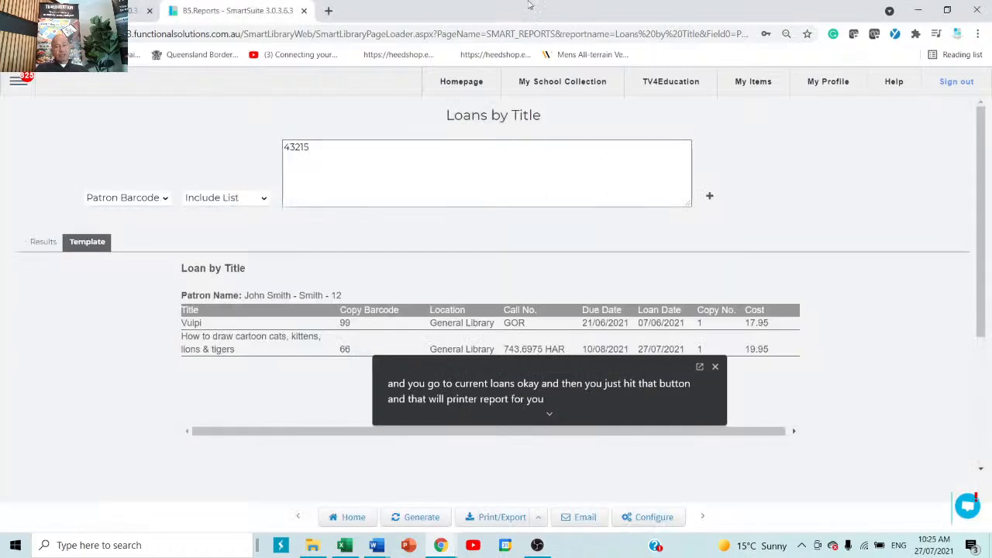
pyautogui.click(304, 11)
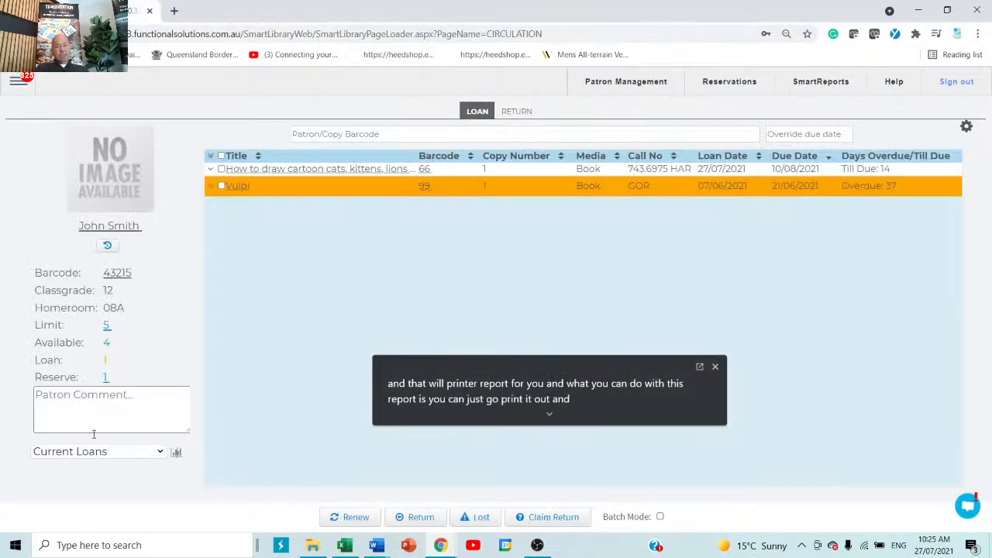
# Open the patron's full record from the report options and close it again
pyautogui.click(159, 458)
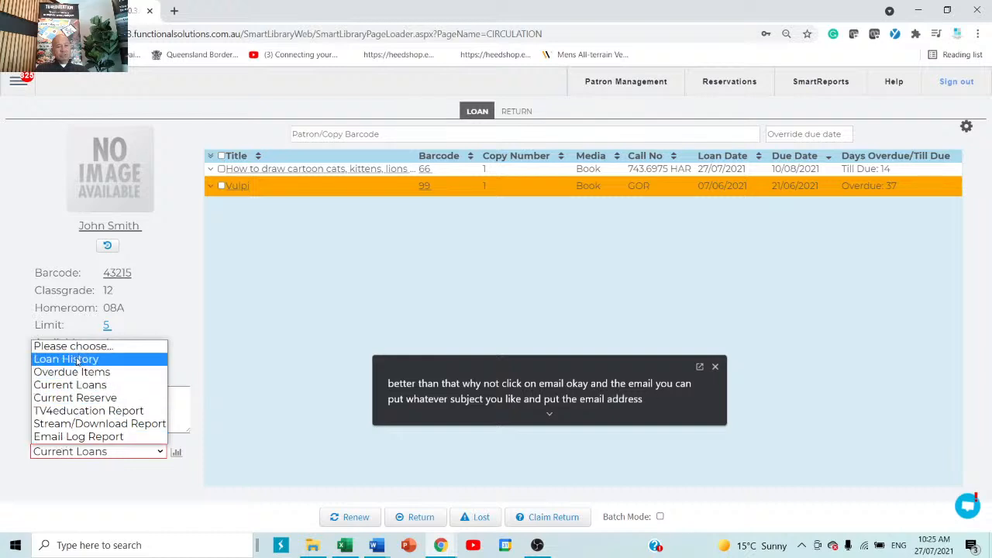
pyautogui.click(122, 228)
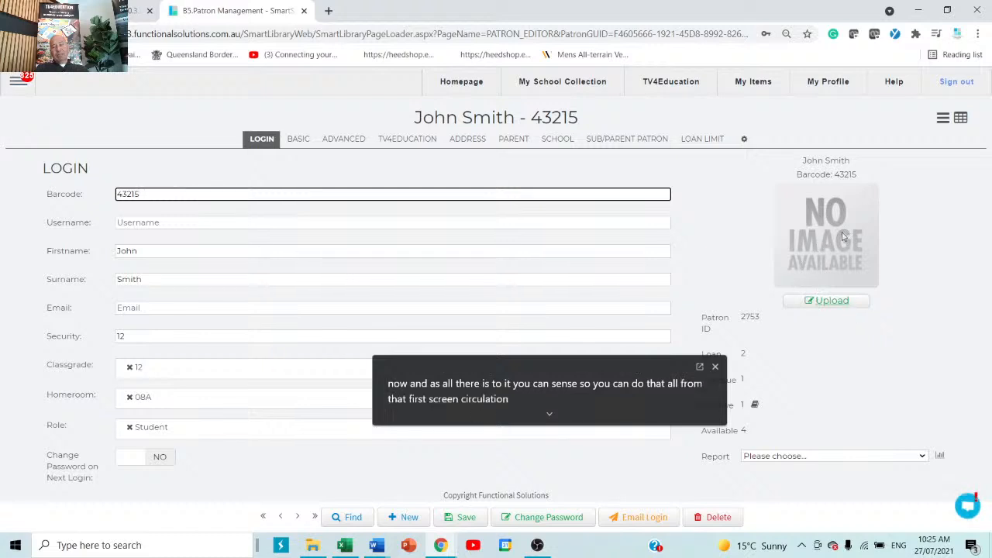
pyautogui.click(304, 11)
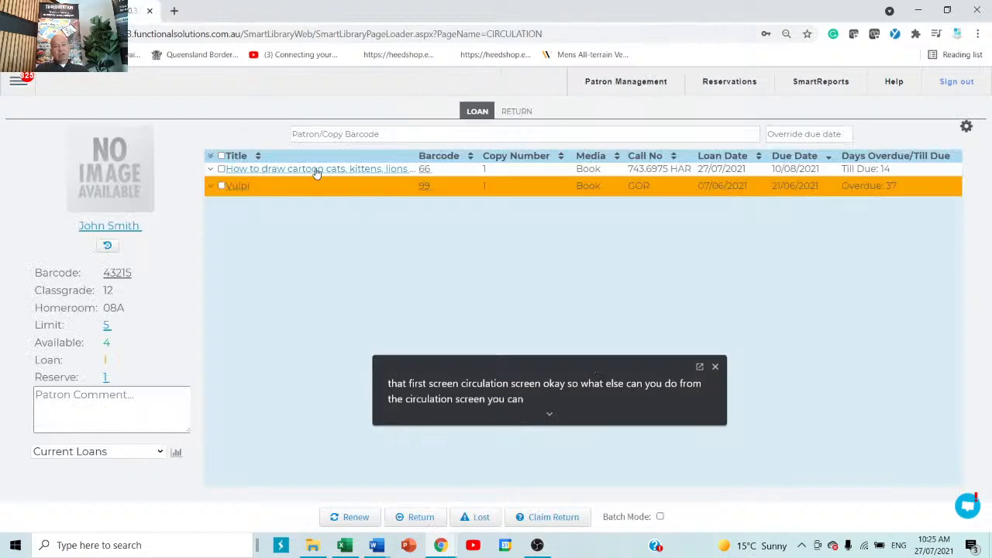
# Glance at the cartoon cats catalogue record, then reload the loan details and acknowledge the overdue warning
pyautogui.click(317, 172)
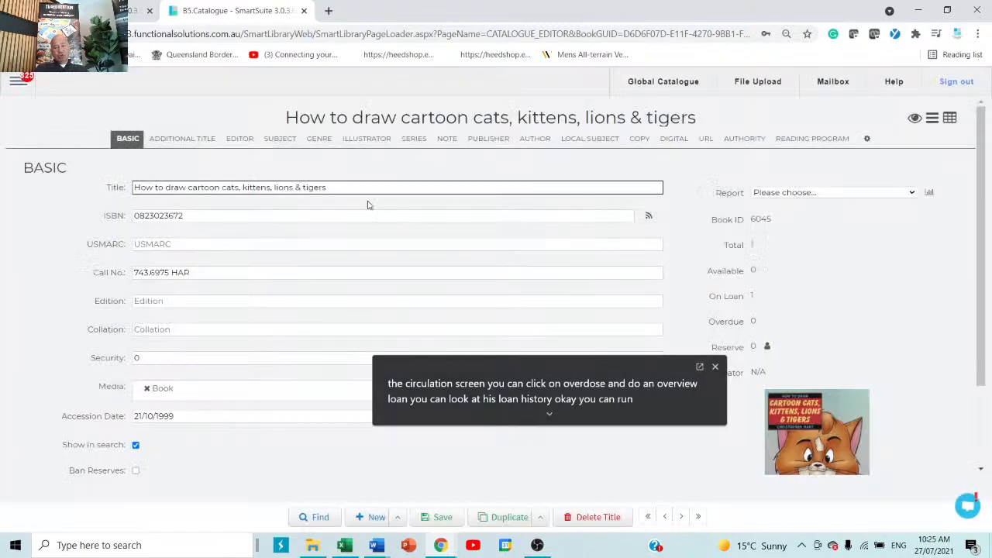
pyautogui.click(303, 11)
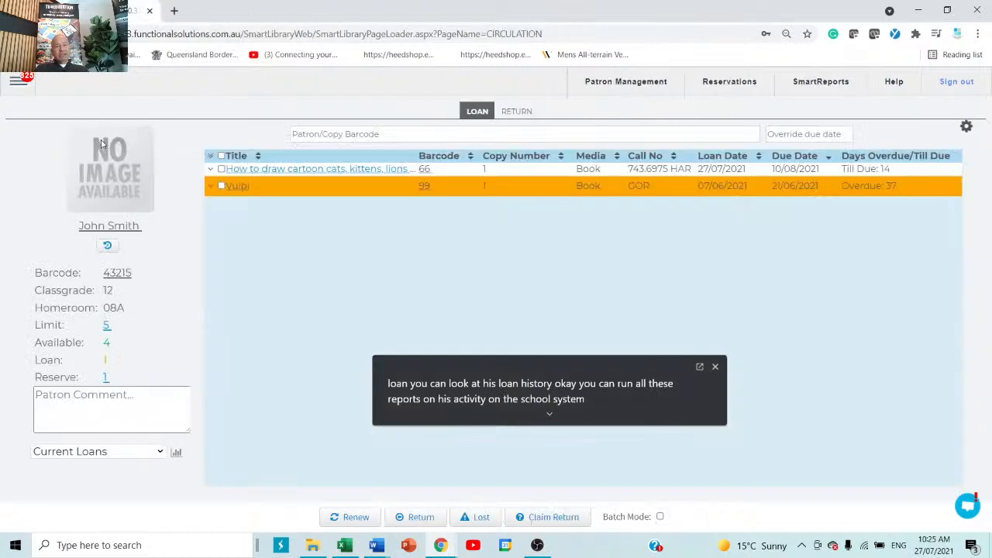
pyautogui.click(518, 112)
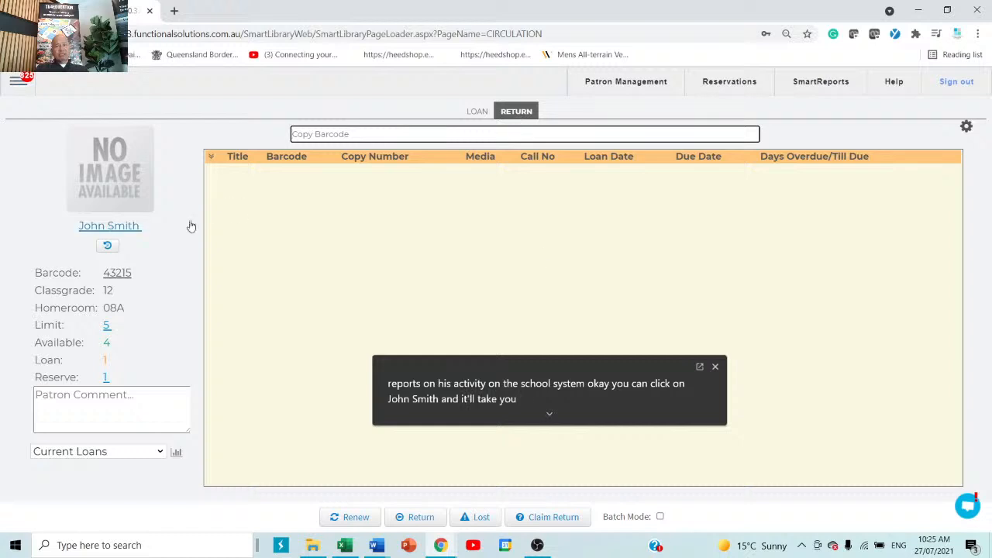
pyautogui.click(477, 112)
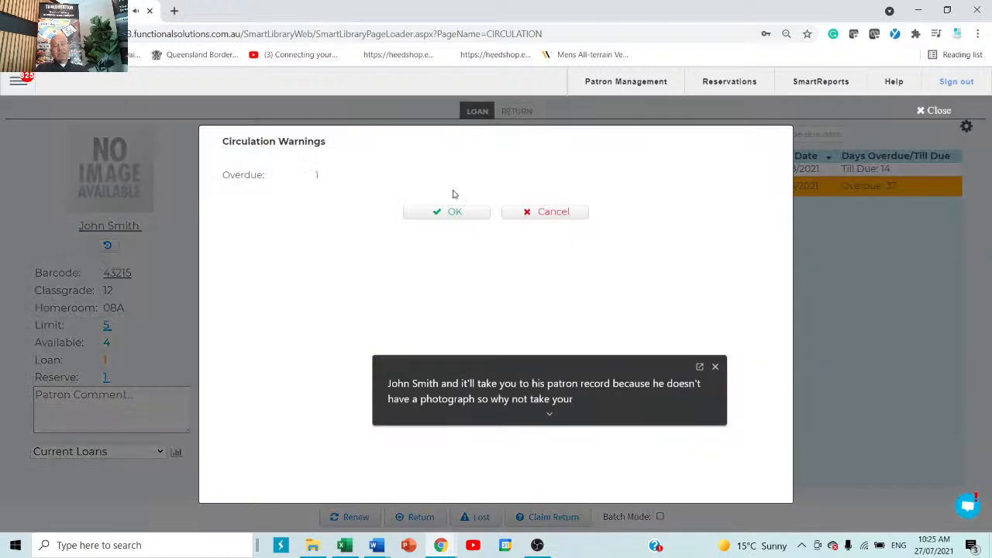
pyautogui.click(454, 212)
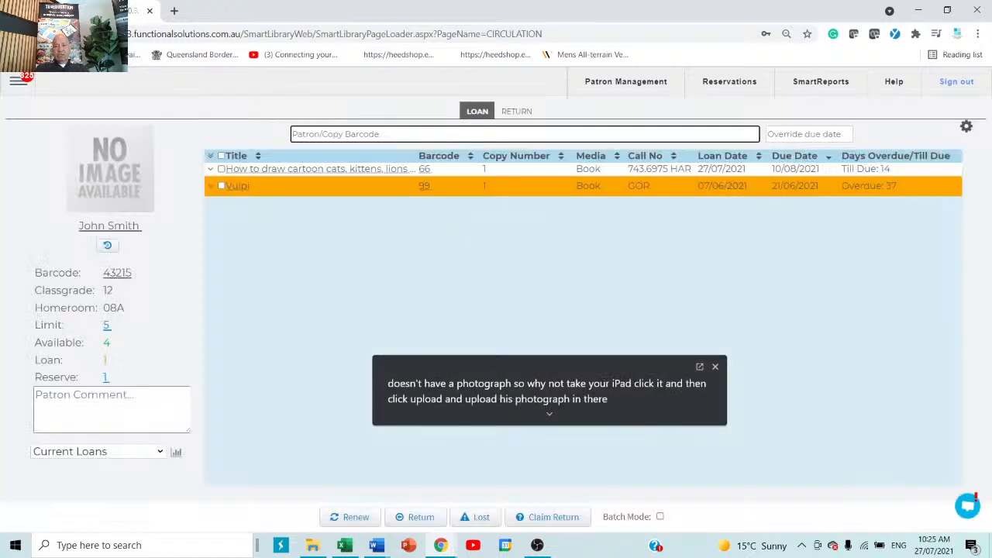
# Review the Circulation Configuration settings, then tick the How to draw cartoon cats loan row
pyautogui.click(966, 129)
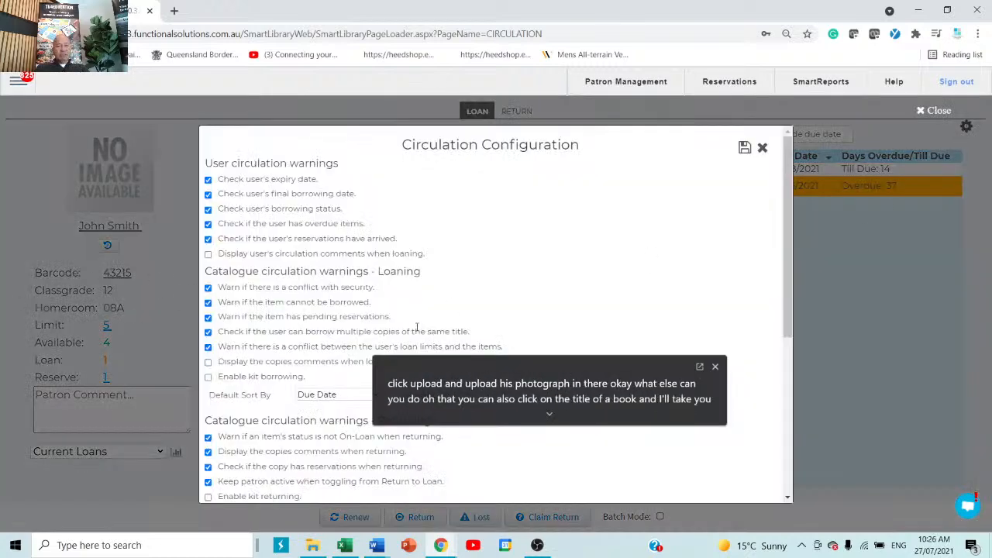
pyautogui.scroll(-4, 275, 292)
pyautogui.scroll(5, 275, 292)
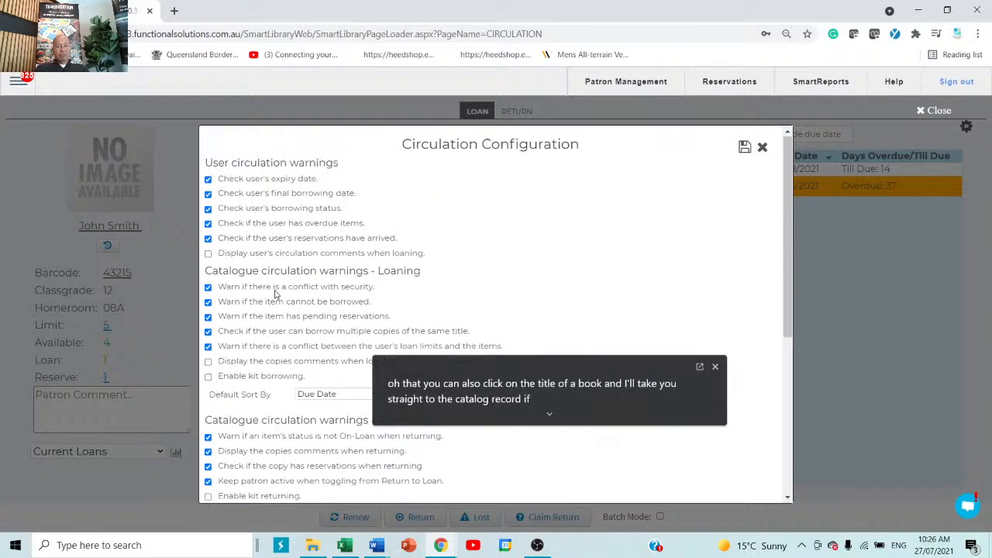
pyautogui.scroll(-4, 275, 289)
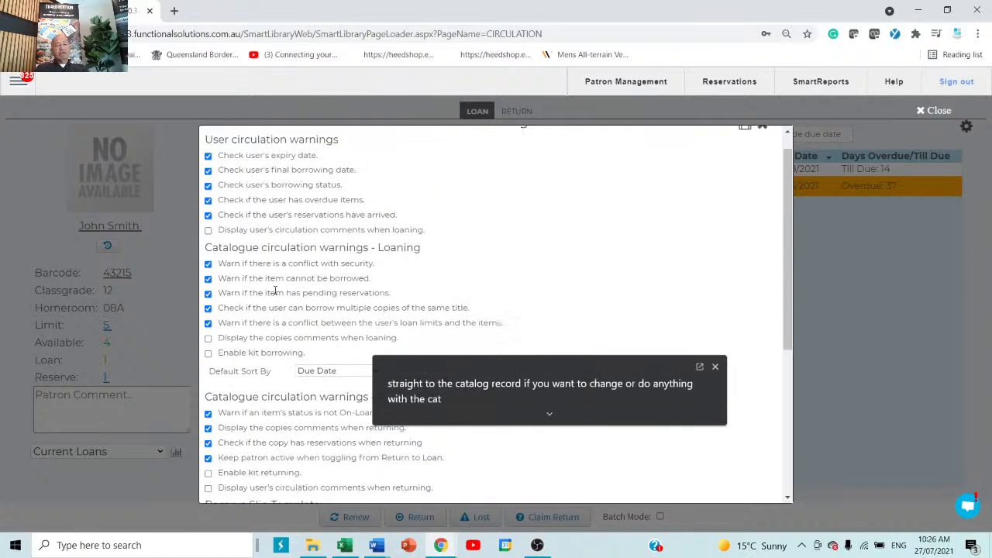
pyautogui.scroll(4, 275, 292)
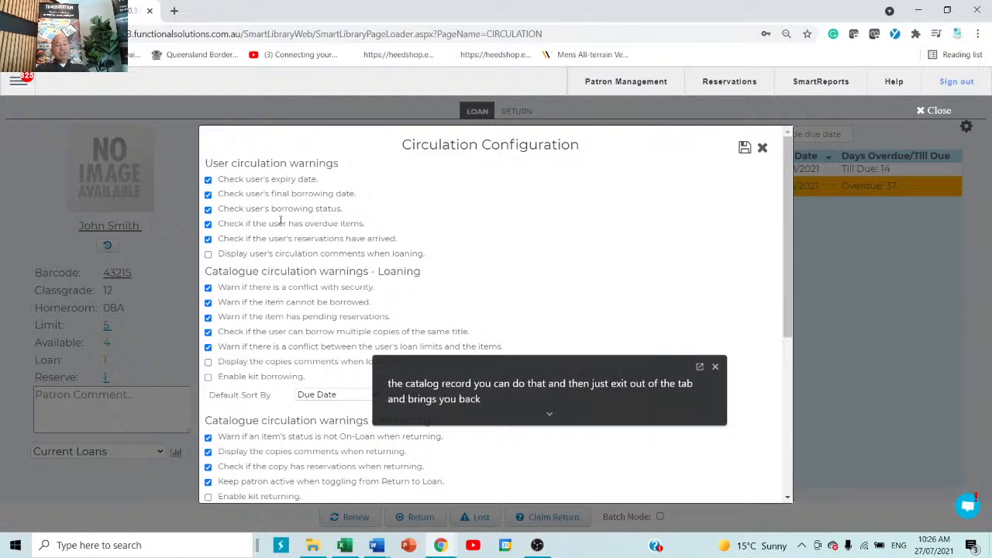
pyautogui.click(744, 148)
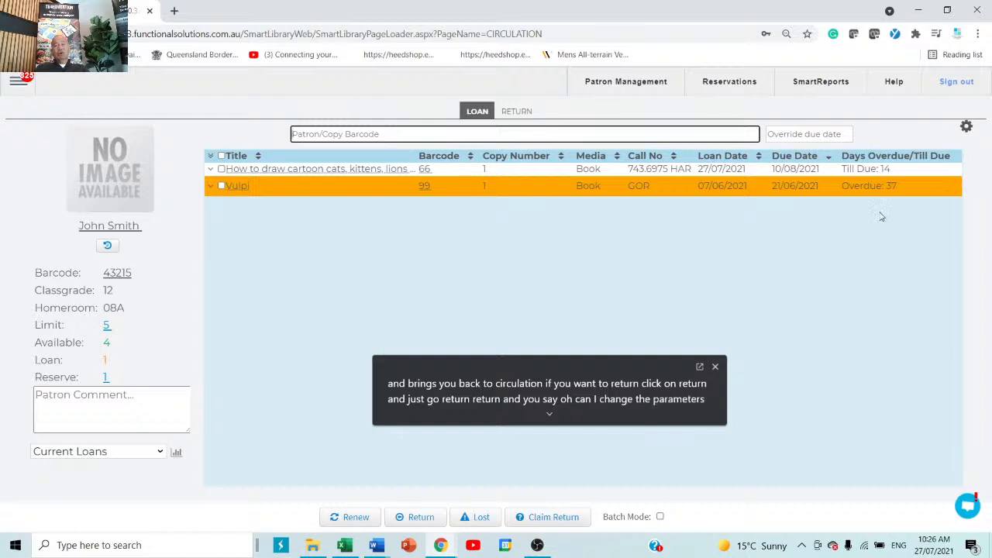
pyautogui.click(968, 127)
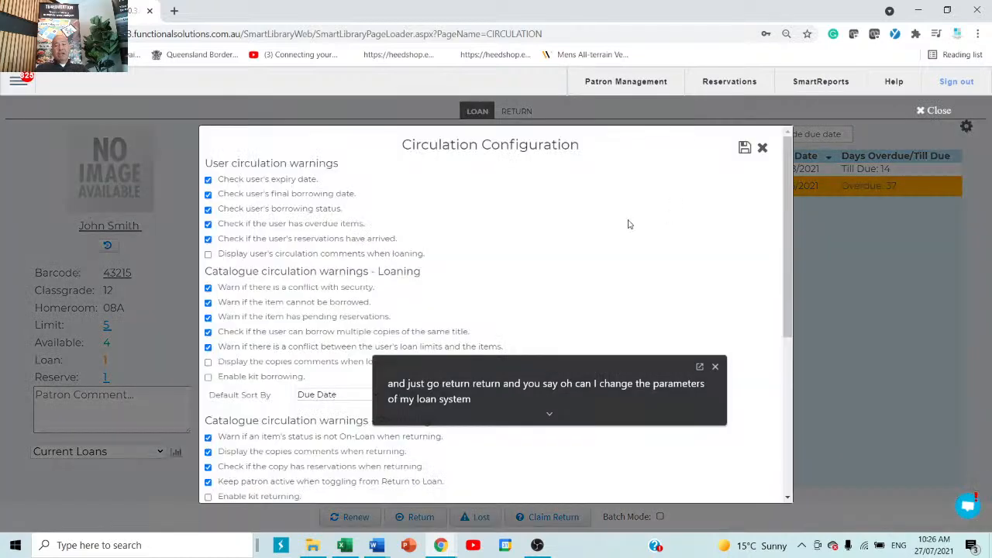
pyautogui.click(764, 149)
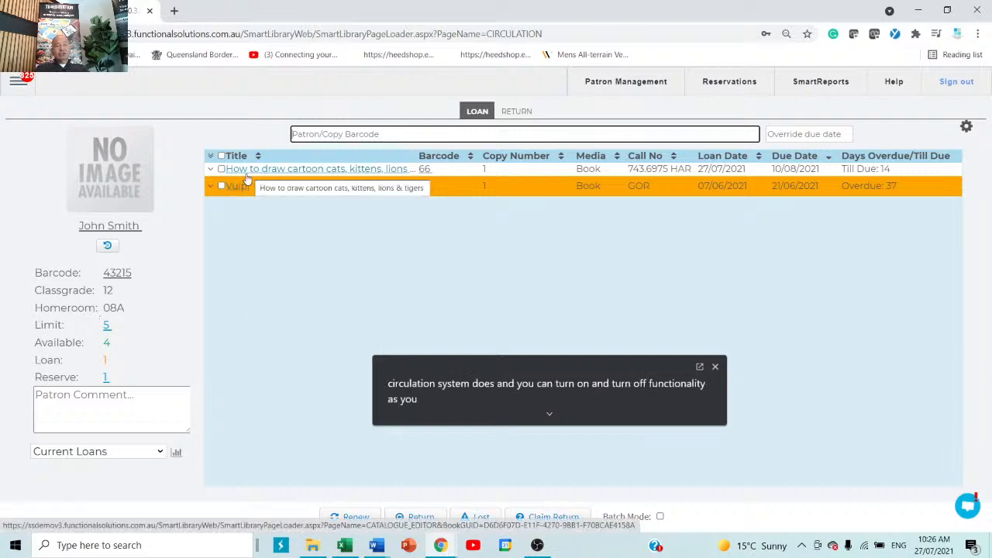
pyautogui.click(222, 168)
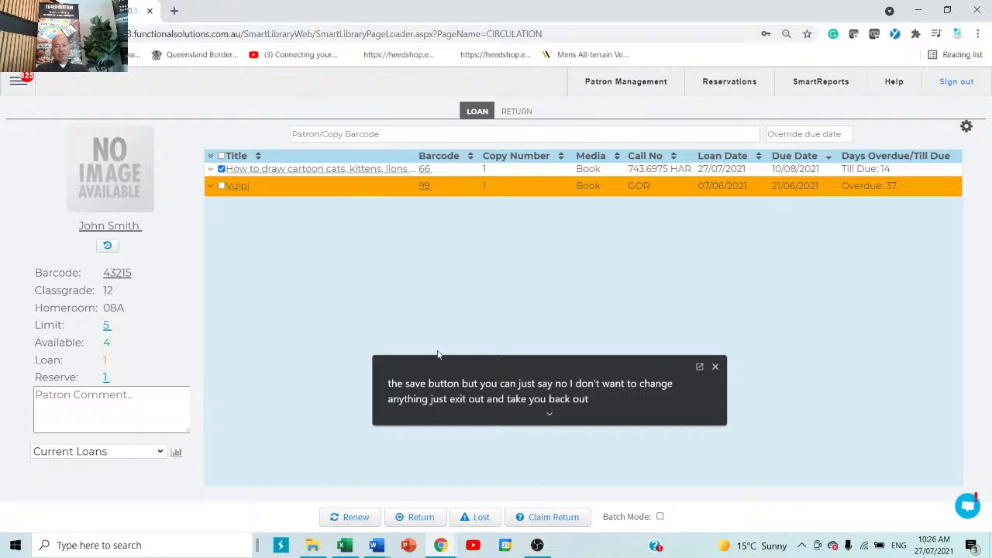
# In Reports, open Catalogue by Author under CATALOGUE and start a duplicate for configuring
pyautogui.click(17, 85)
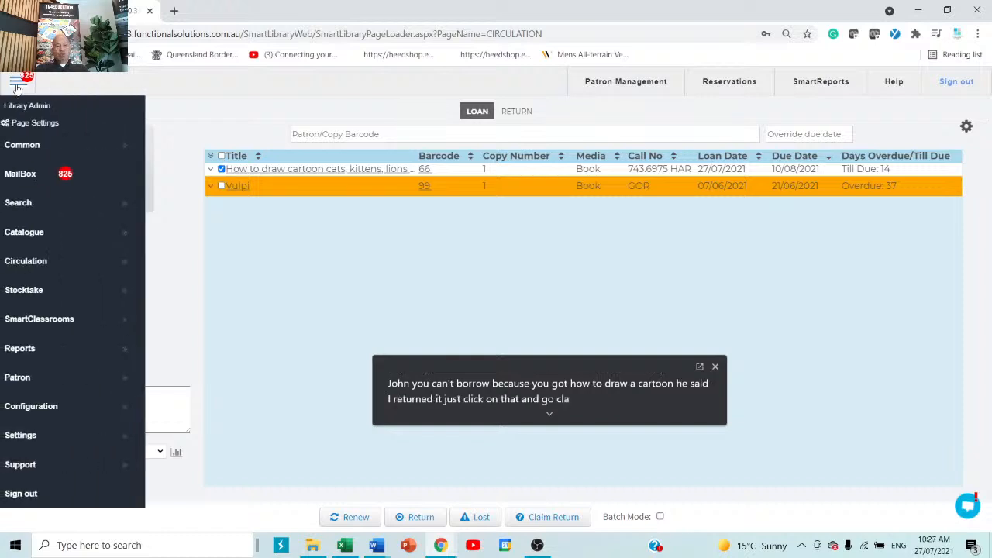
pyautogui.click(69, 359)
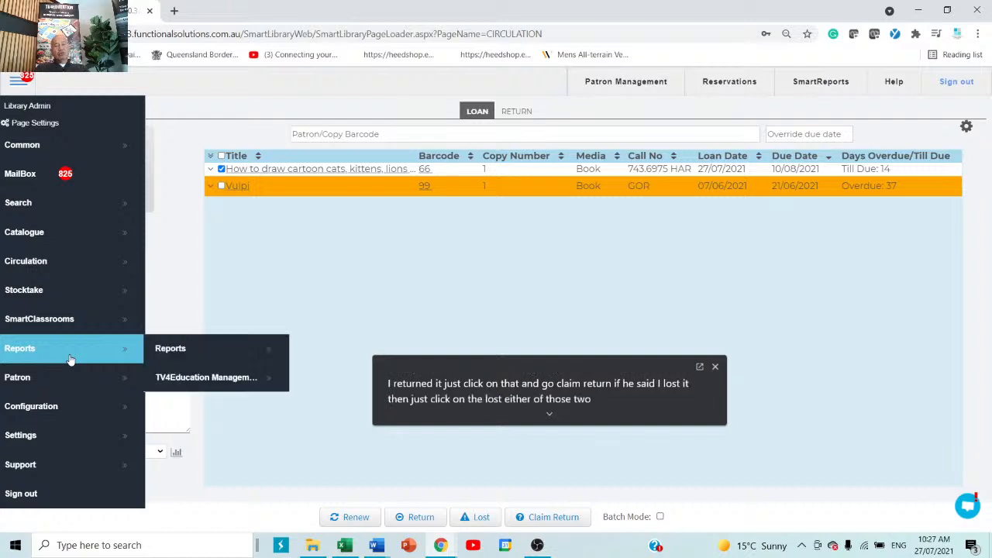
pyautogui.click(176, 351)
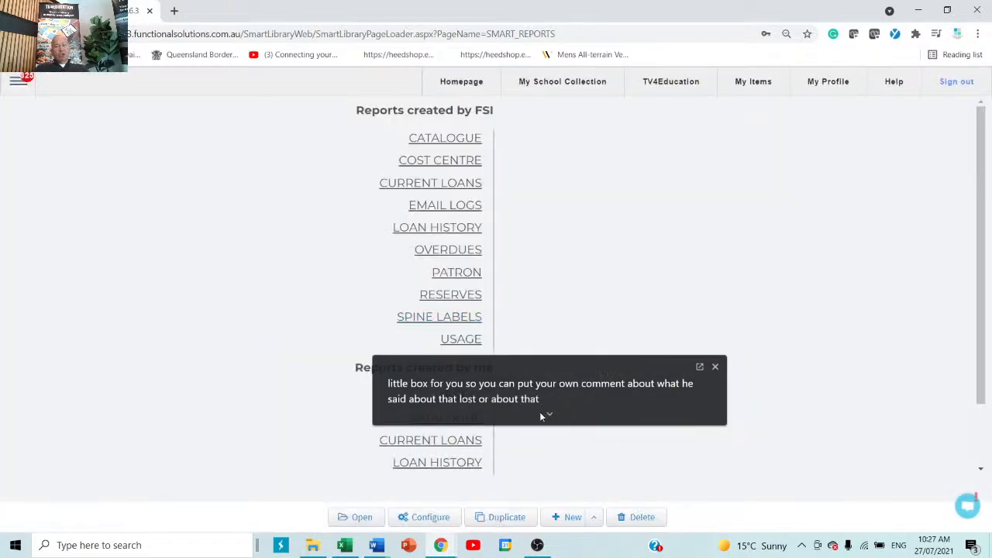
pyautogui.moveTo(583, 378); pyautogui.dragTo(804, 412)
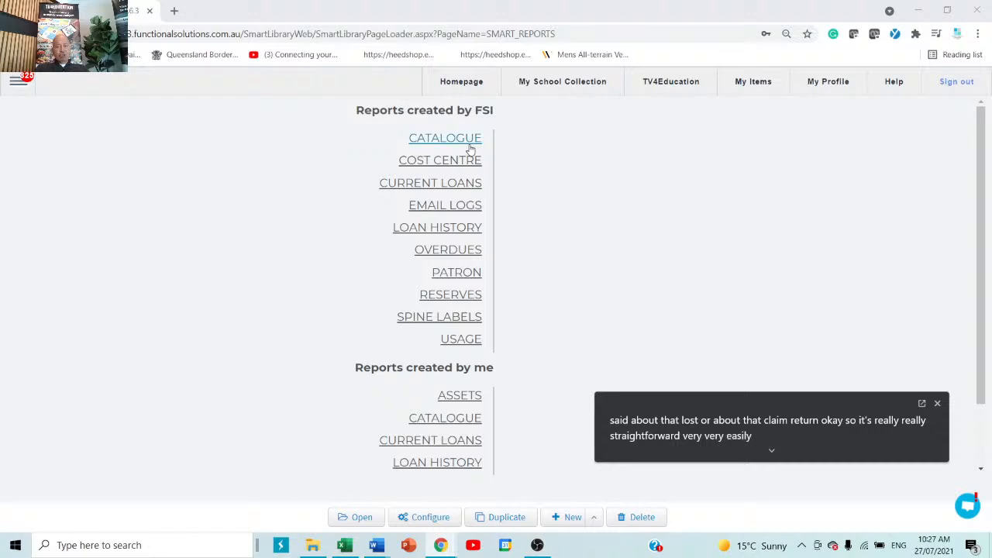
pyautogui.moveTo(461, 165)
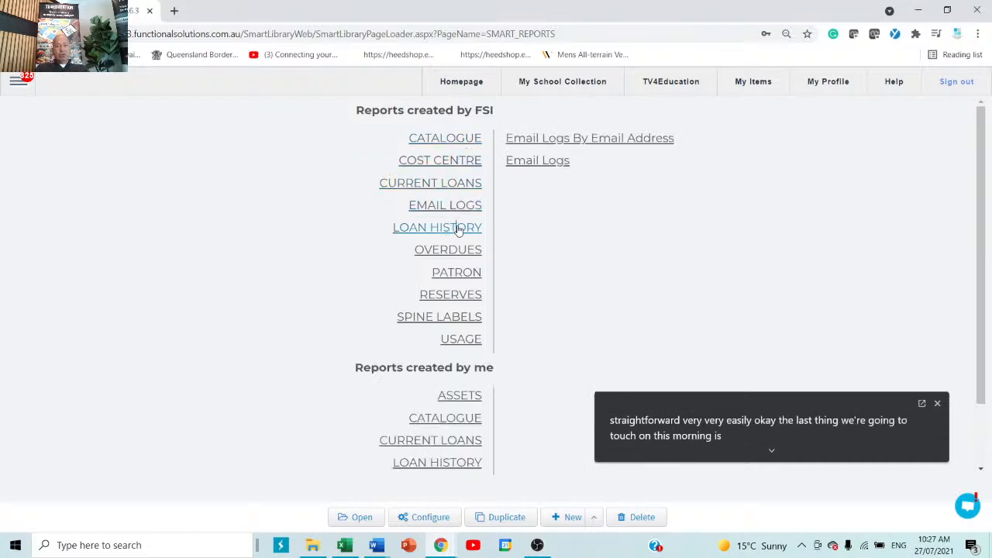
pyautogui.moveTo(456, 142)
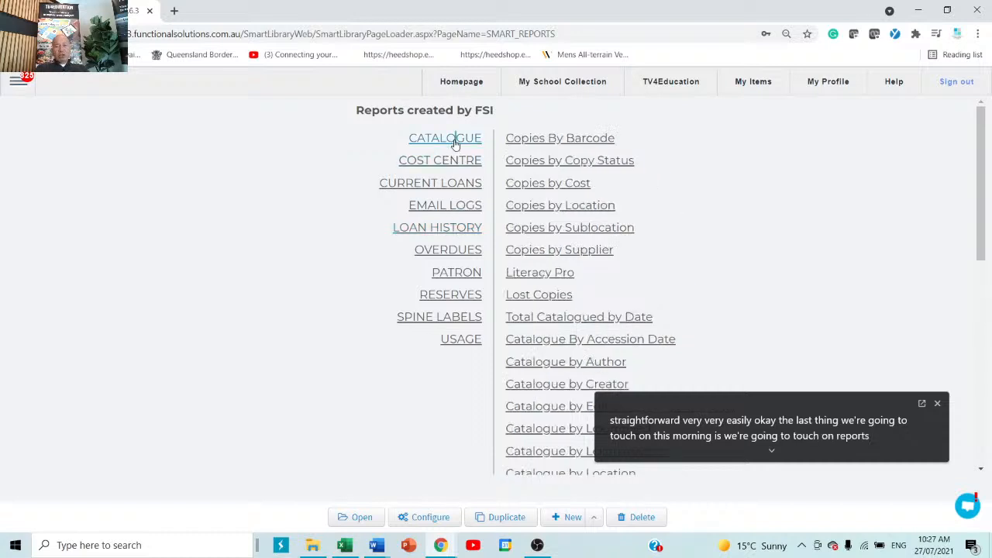
pyautogui.click(548, 366)
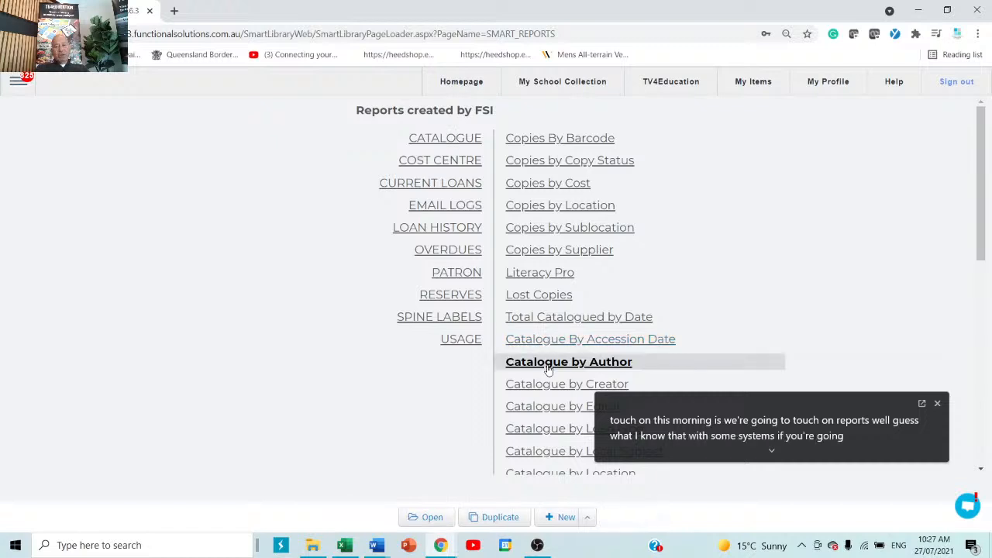
pyautogui.doubleClick(548, 364)
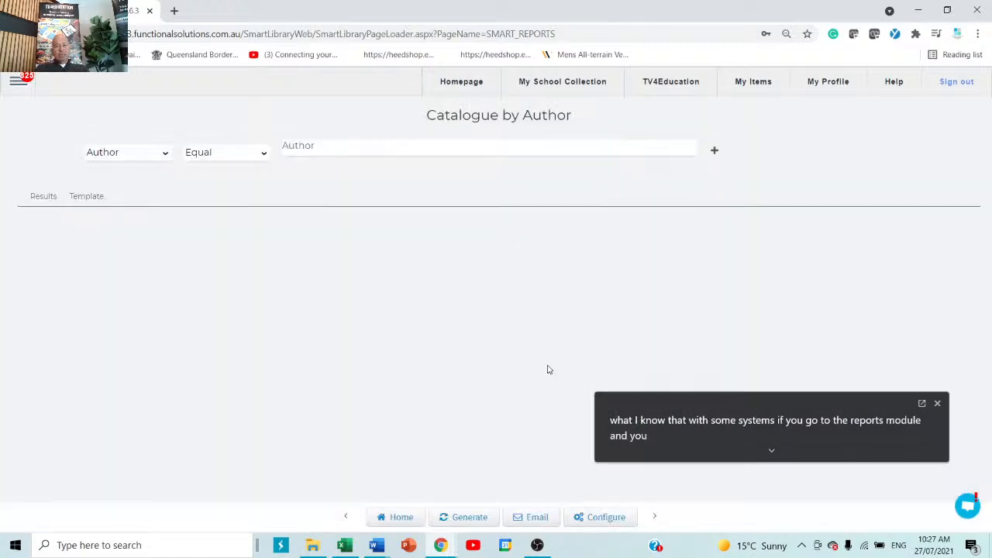
pyautogui.click(603, 518)
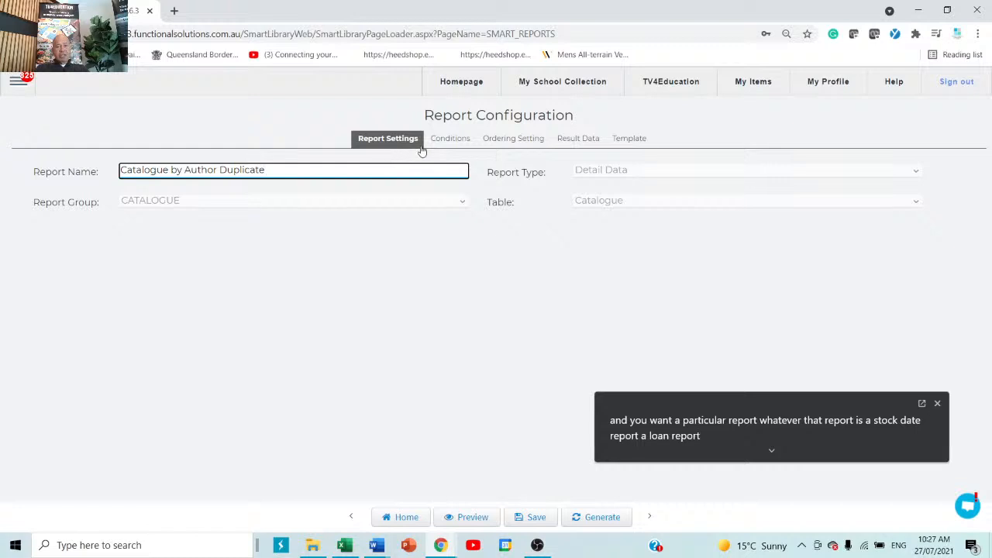
# Add a new Result Data column to the duplicate report and set its field to Collation
pyautogui.click(446, 140)
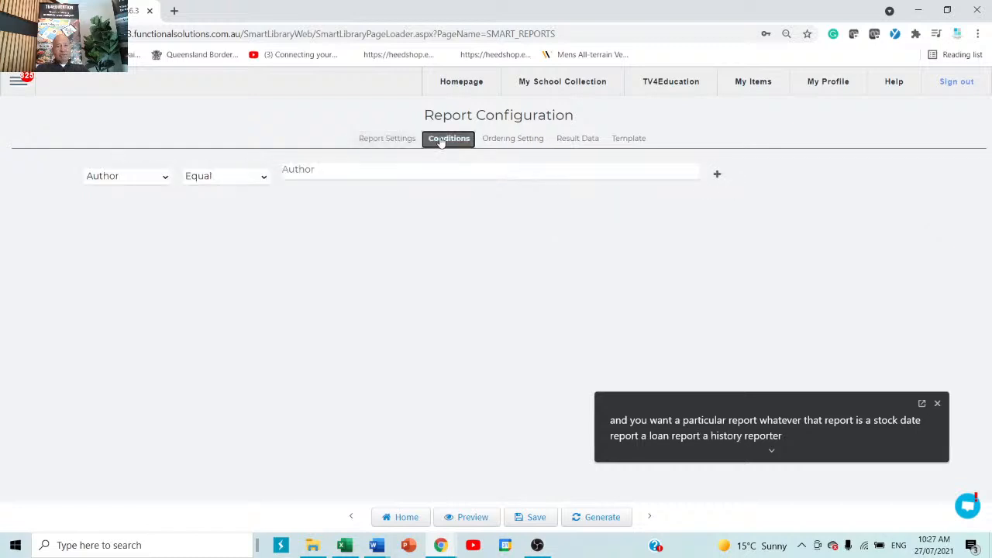
pyautogui.click(513, 143)
pyautogui.click(586, 144)
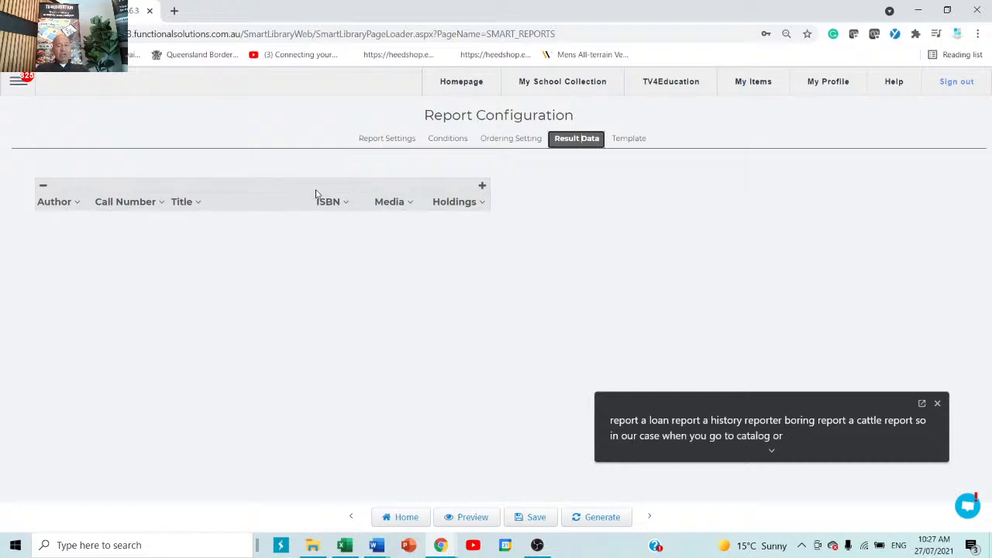
pyautogui.click(482, 186)
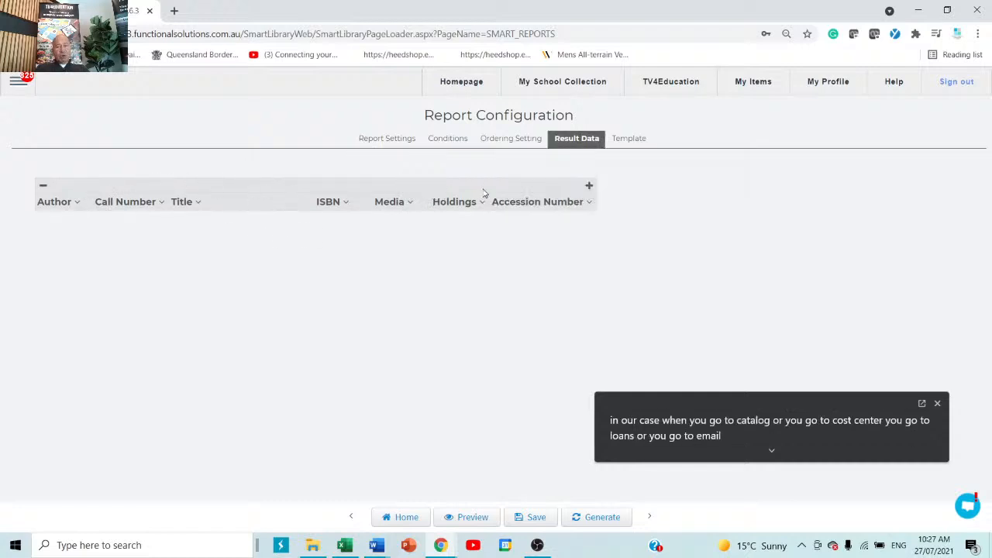
pyautogui.click(589, 203)
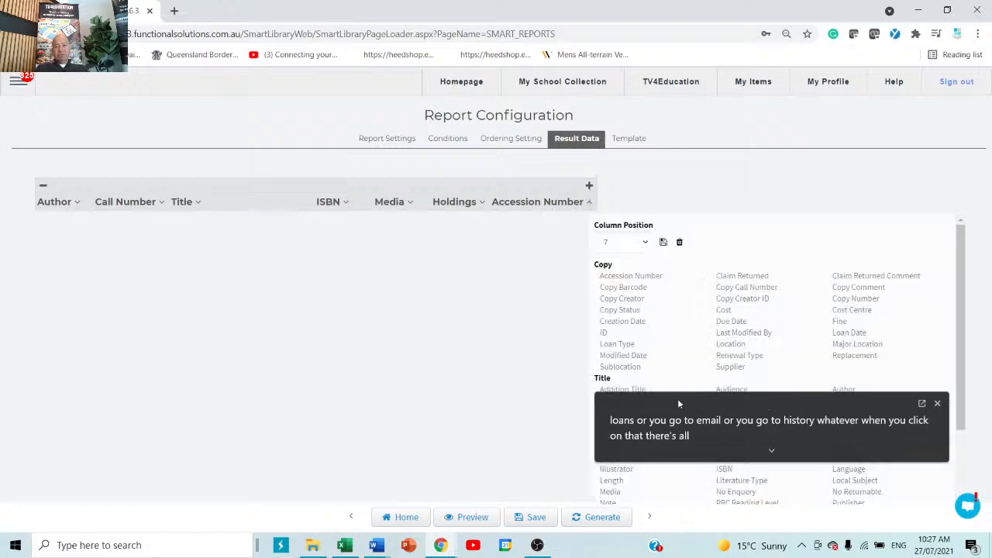
pyautogui.scroll(-2, 617, 329)
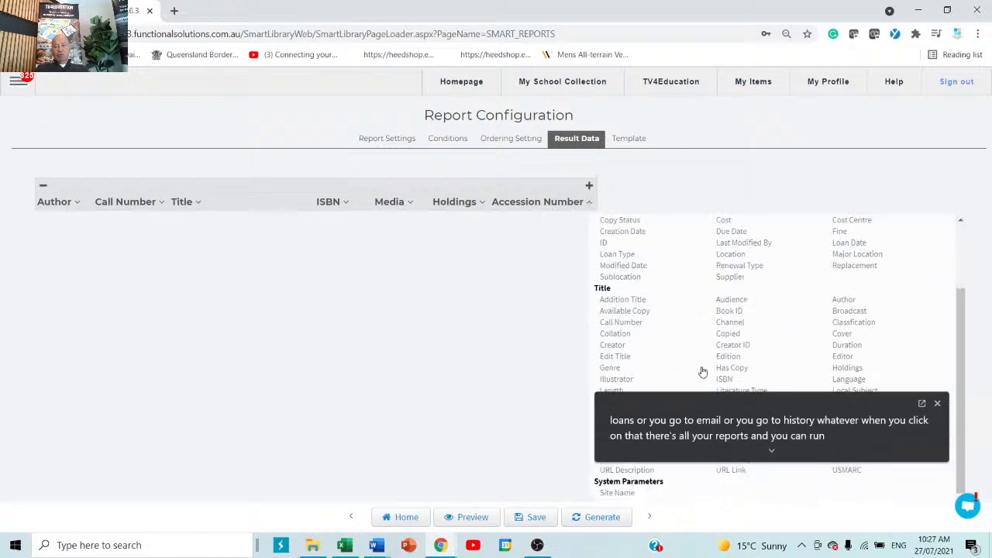
pyautogui.click(618, 325)
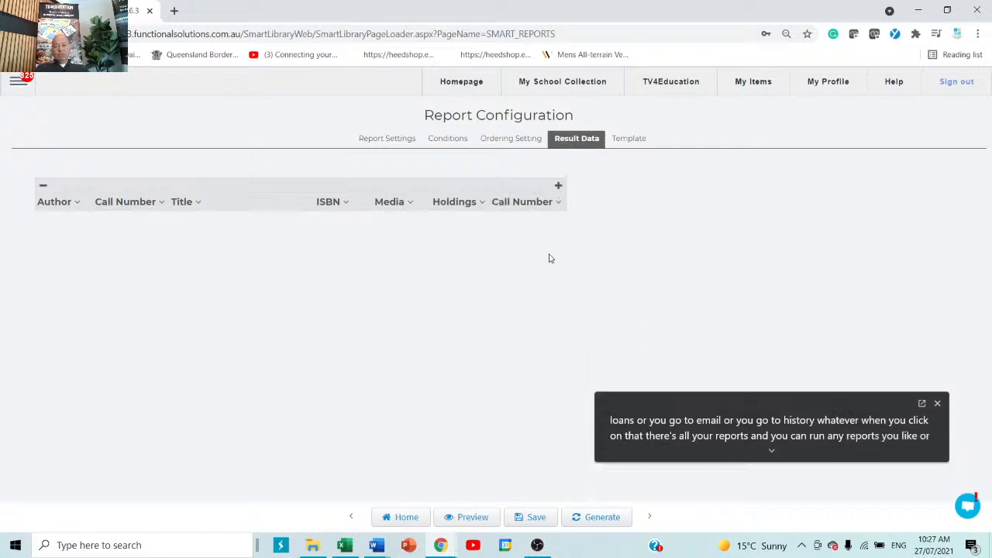
pyautogui.click(559, 202)
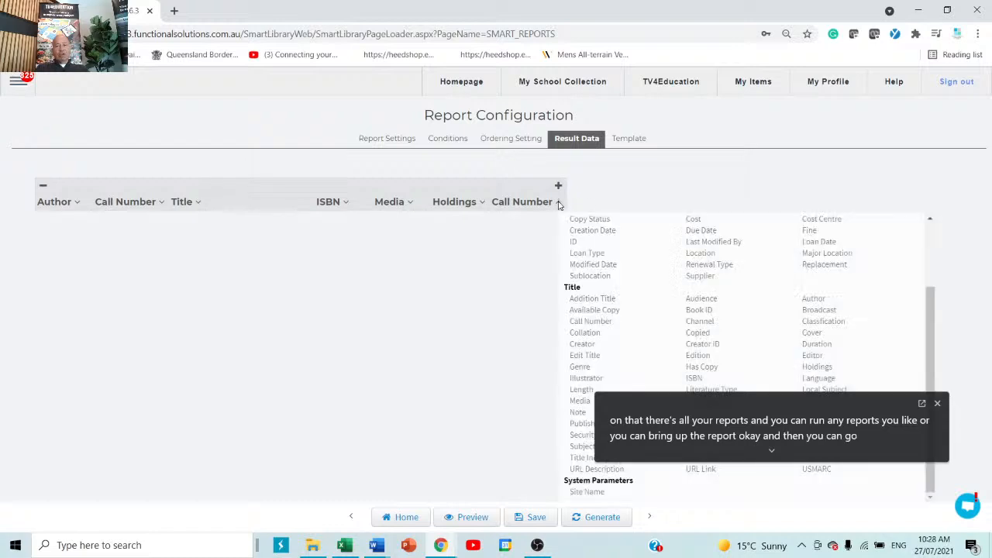
pyautogui.click(588, 333)
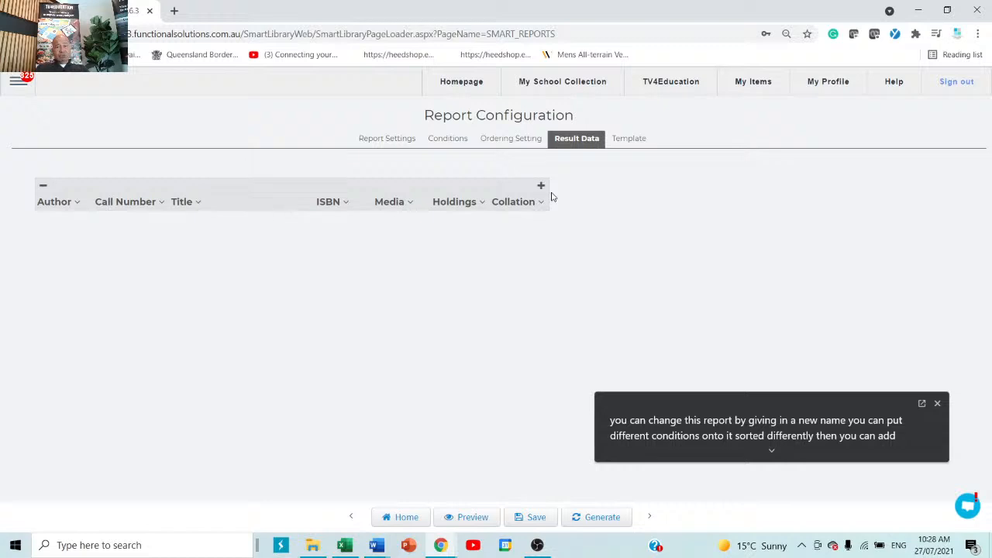
pyautogui.click(629, 144)
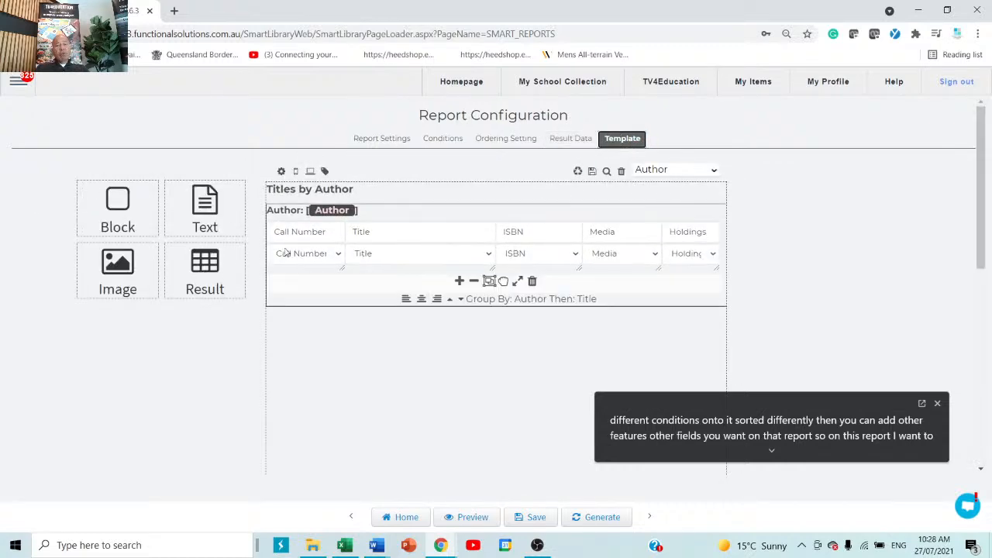
# Save the modified report and choose Home to head back to the saved report list
pyautogui.moveTo(343, 259)
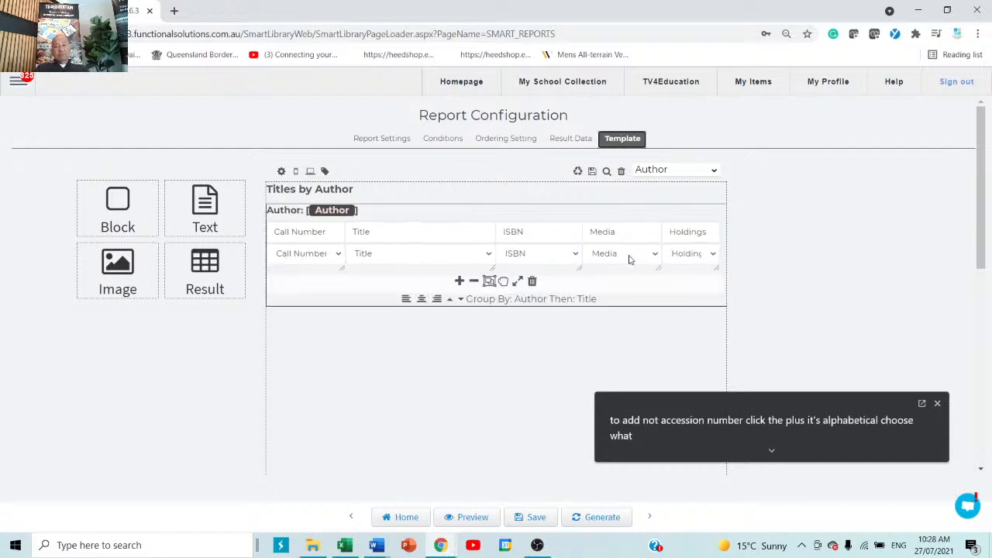
pyautogui.click(534, 518)
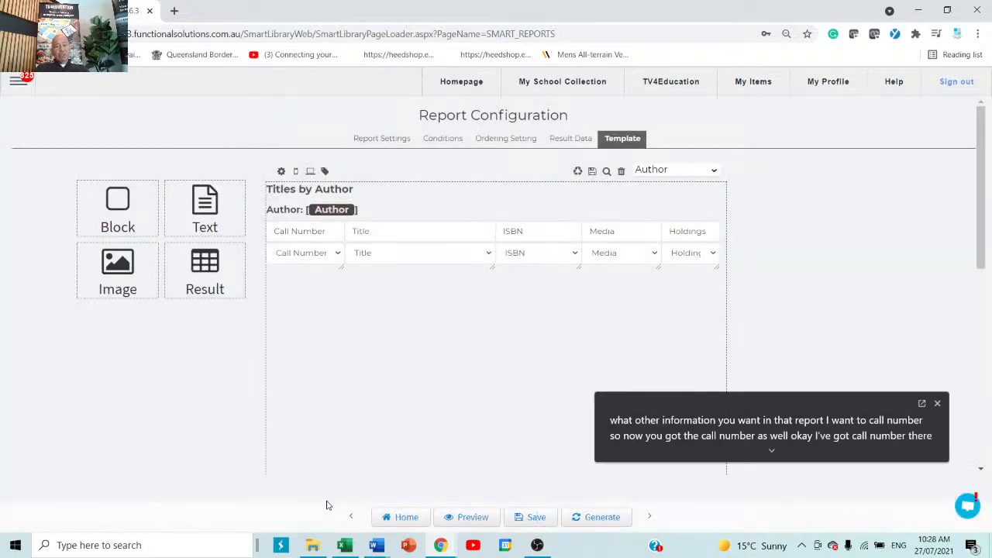
pyautogui.click(404, 517)
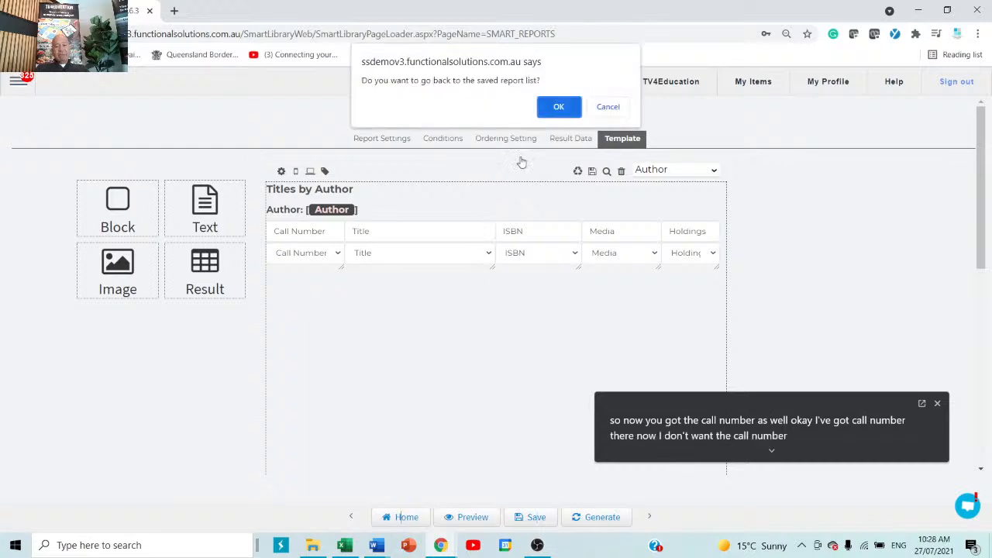
# Open the Catalogue by Author Duplicate report from the CATALOGUE group under Reports created by me
pyautogui.click(560, 106)
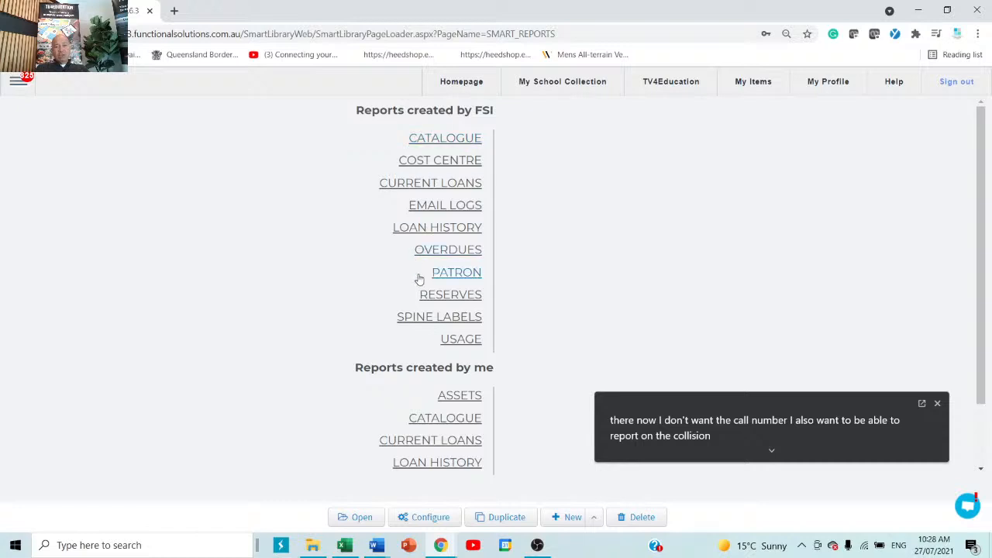
pyautogui.scroll(-1, 416, 277)
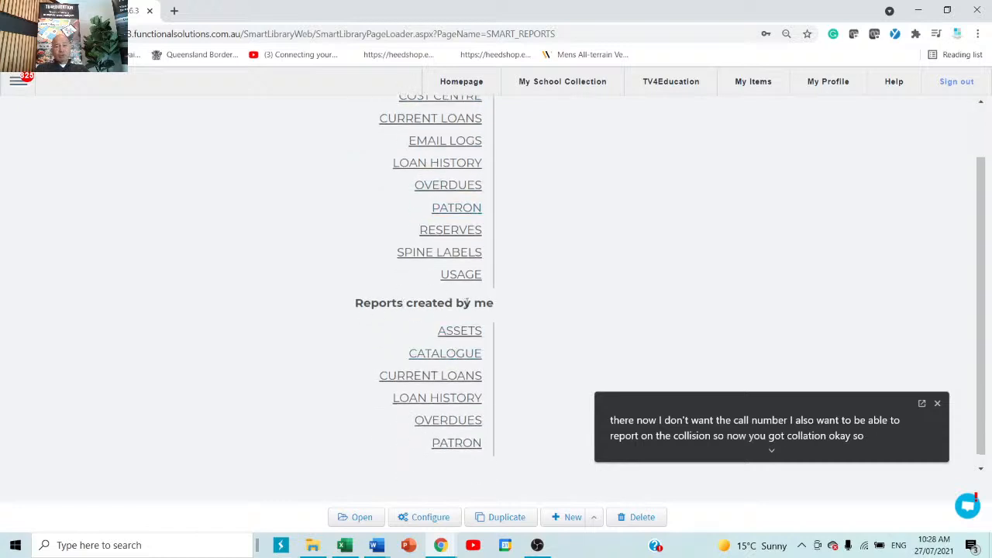
pyautogui.click(443, 361)
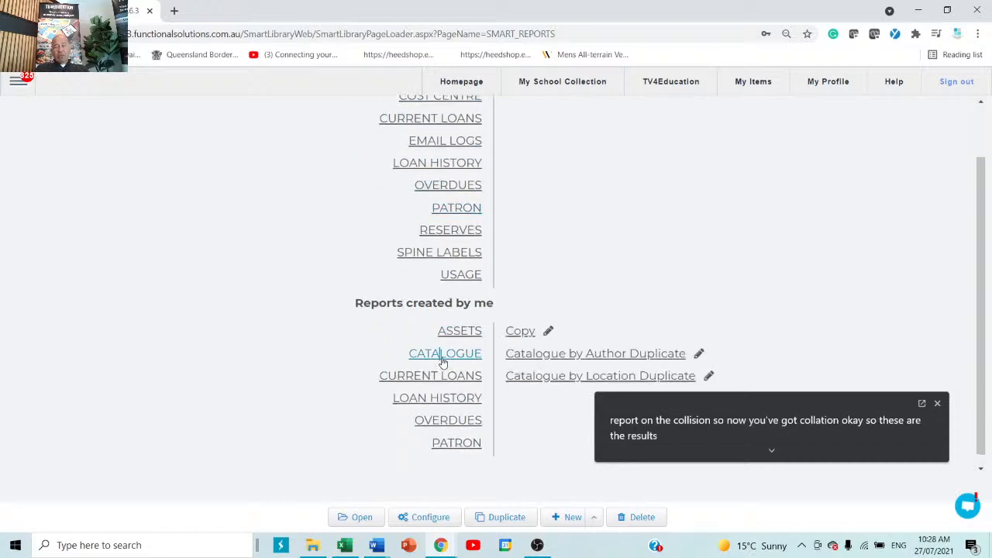
pyautogui.click(629, 358)
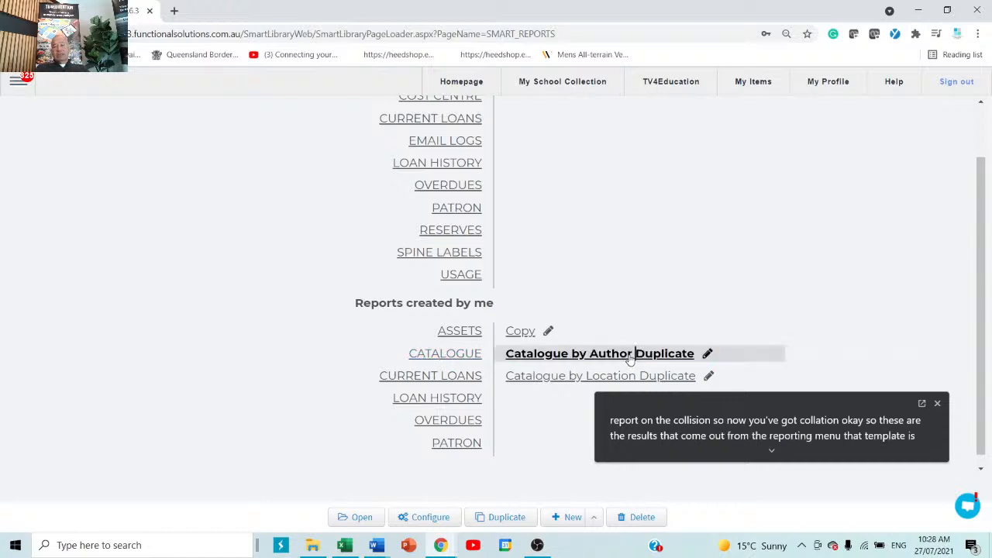
pyautogui.doubleClick(616, 356)
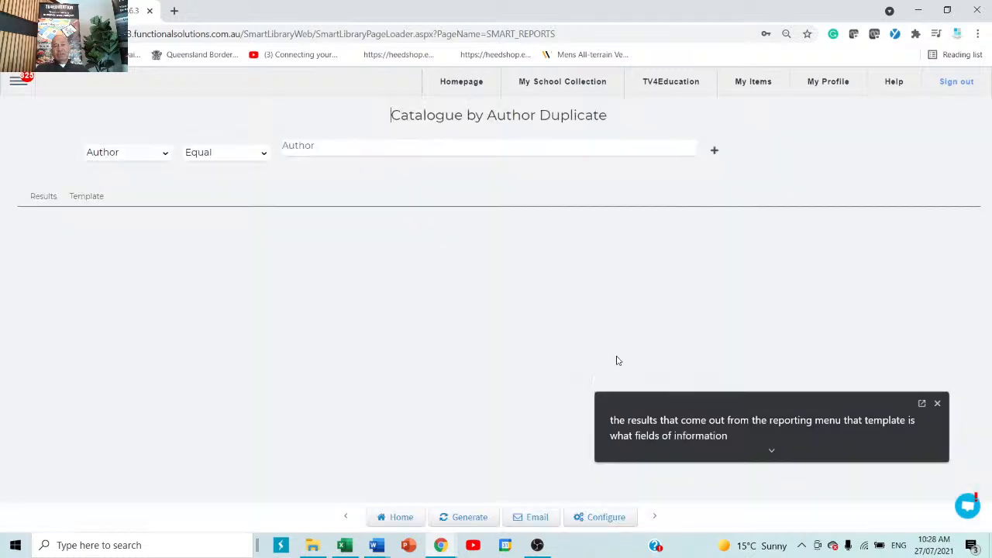
# Search the author list for 'd', choose Dahl, Roald, and generate the report
pyautogui.click(333, 150)
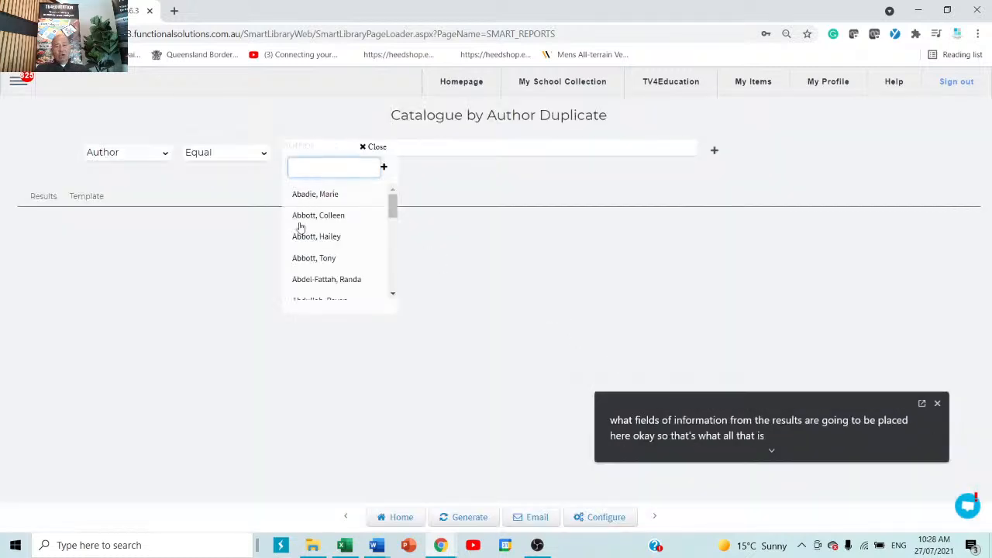
pyautogui.write('dahl')
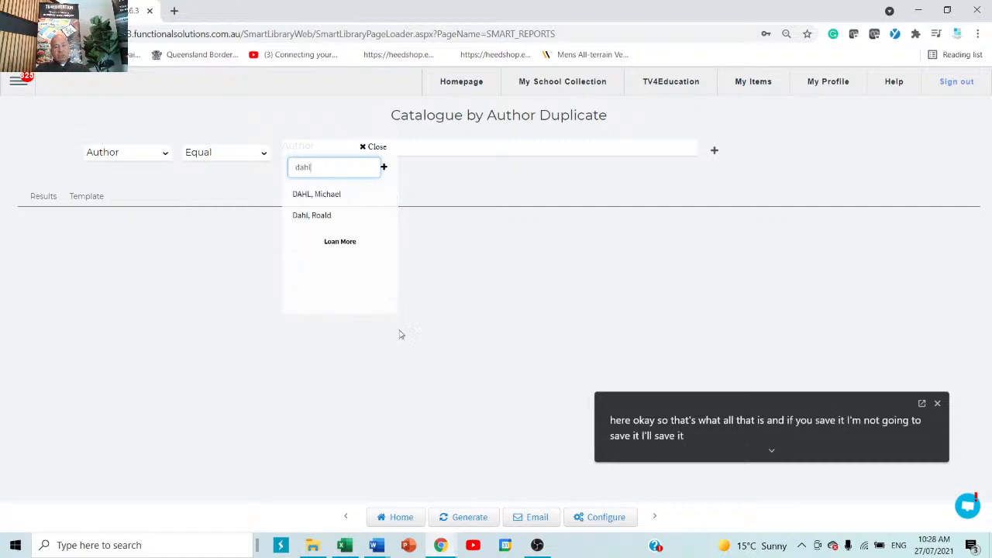
pyautogui.click(421, 335)
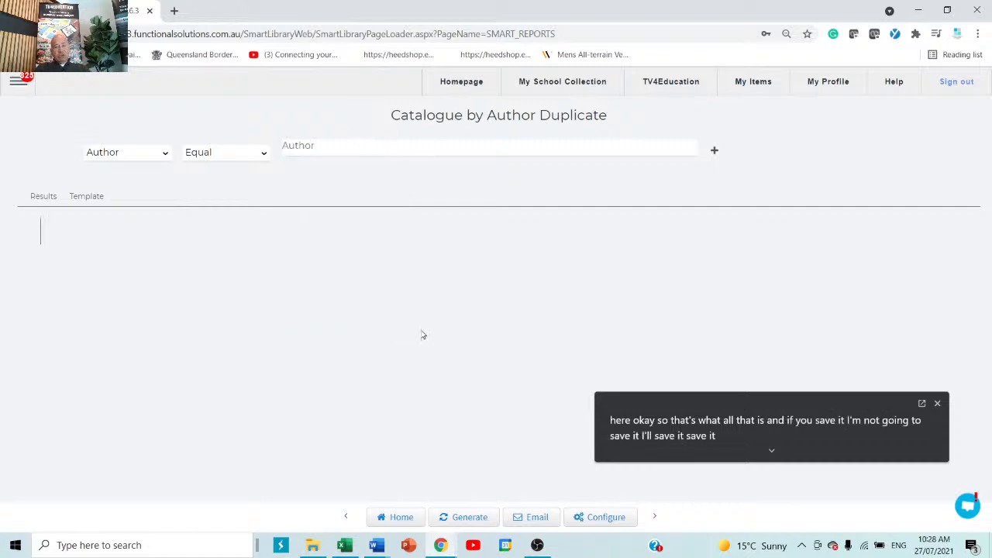
pyautogui.click(358, 154)
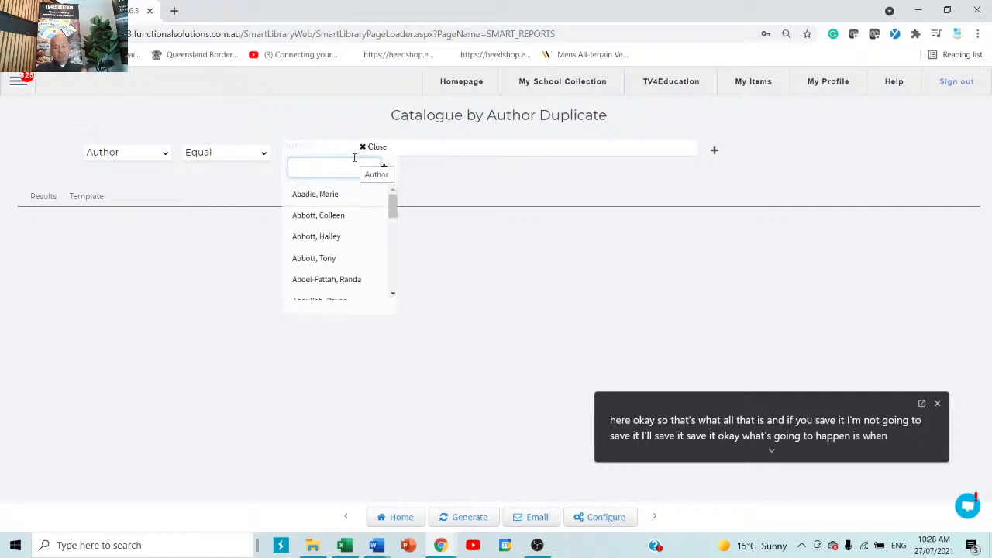
pyautogui.write('d')
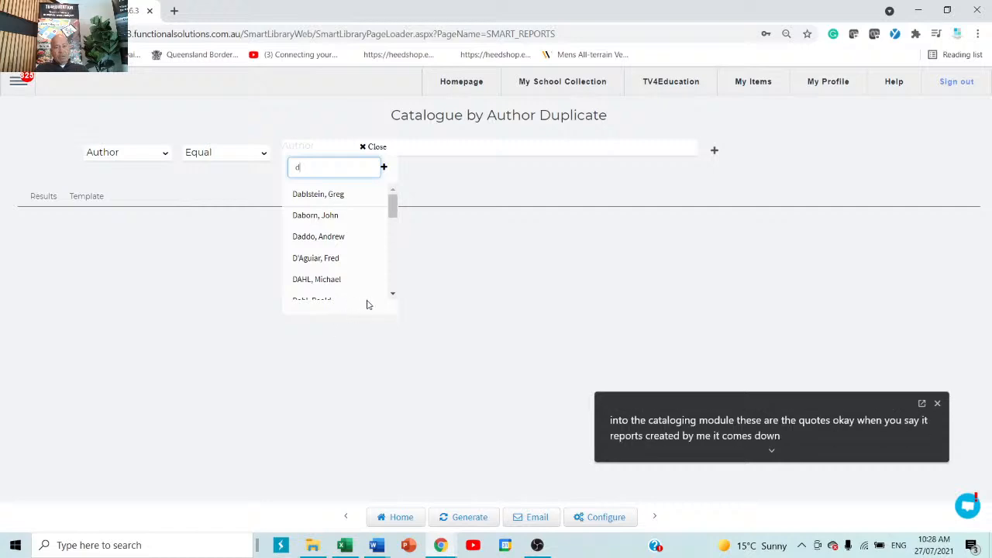
pyautogui.click(392, 294)
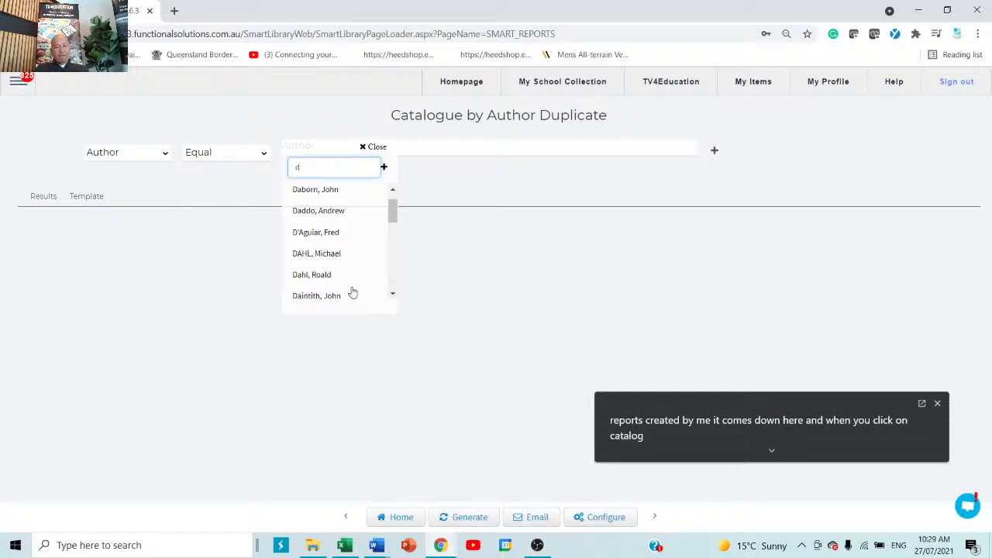
pyautogui.click(317, 275)
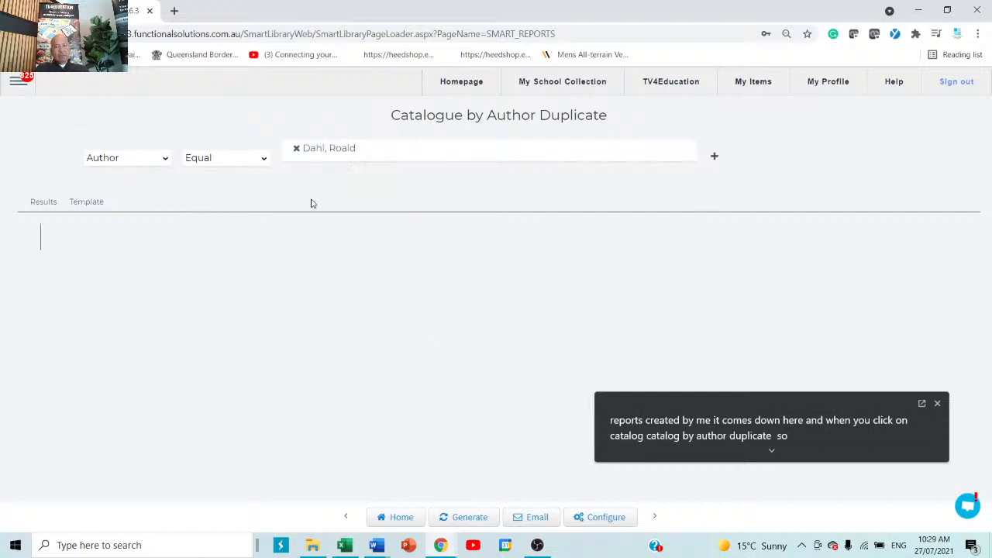
pyautogui.click(463, 517)
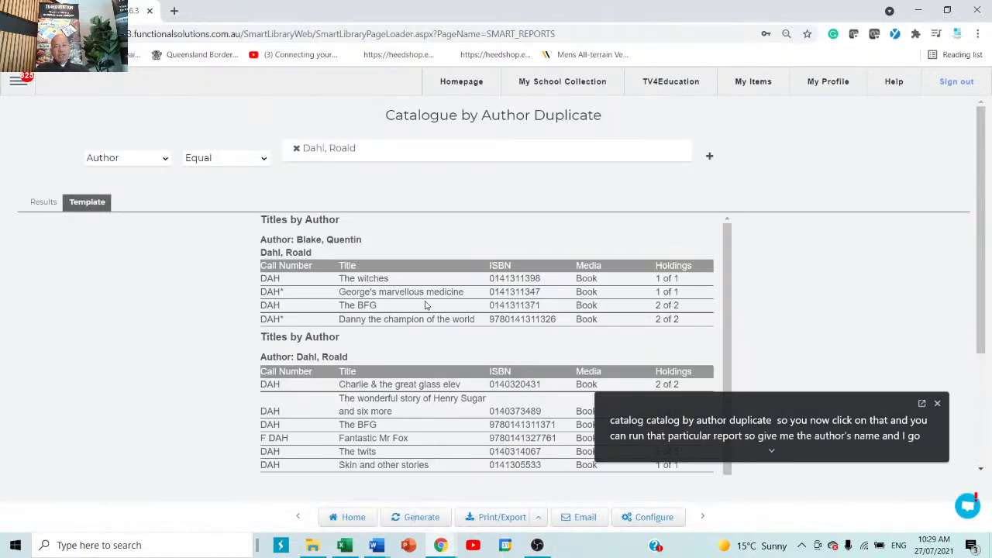
# Compare the grouped Titles by Author layout with the Collation results table, then view the Print/Export options
pyautogui.scroll(-3, 427, 302)
pyautogui.scroll(3, 429, 299)
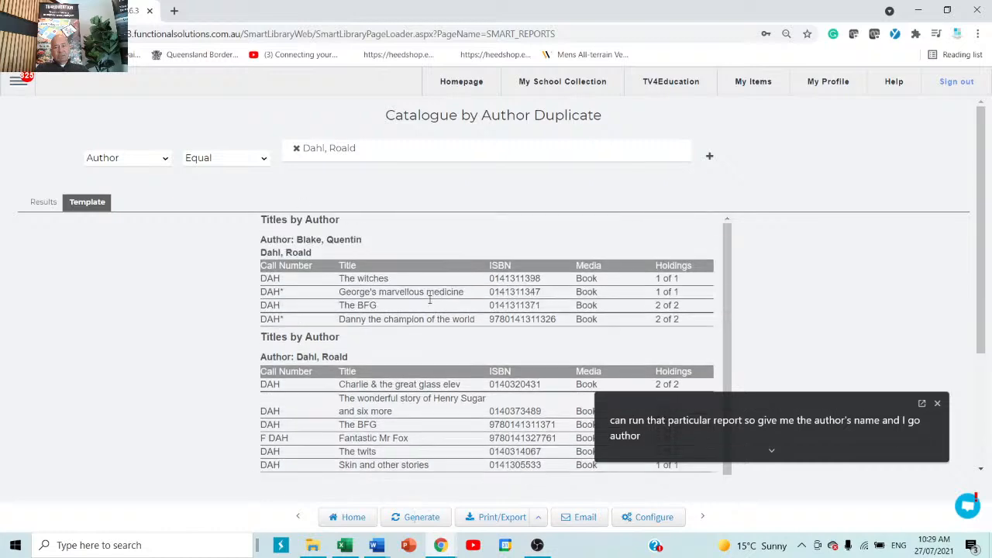
pyautogui.scroll(-3, 430, 303)
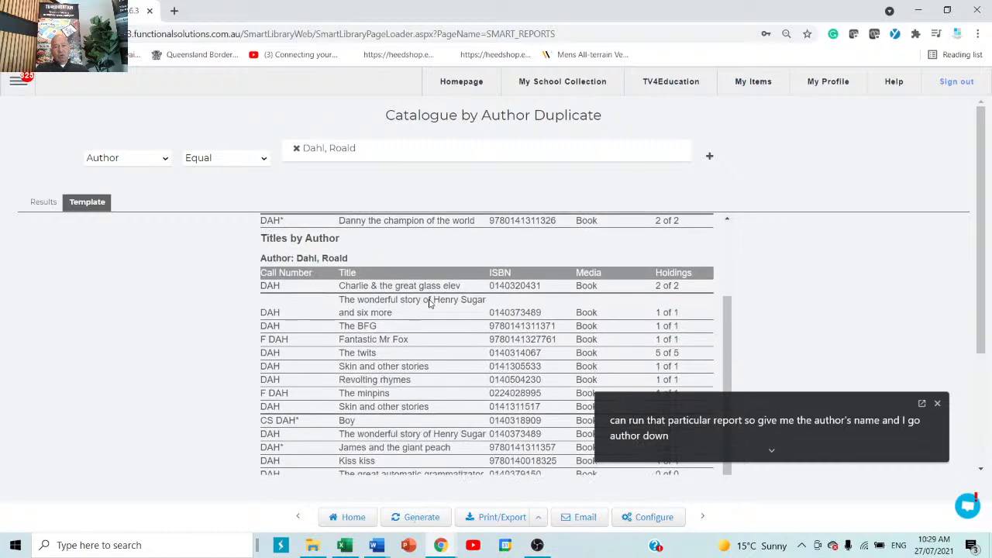
pyautogui.scroll(3, 430, 303)
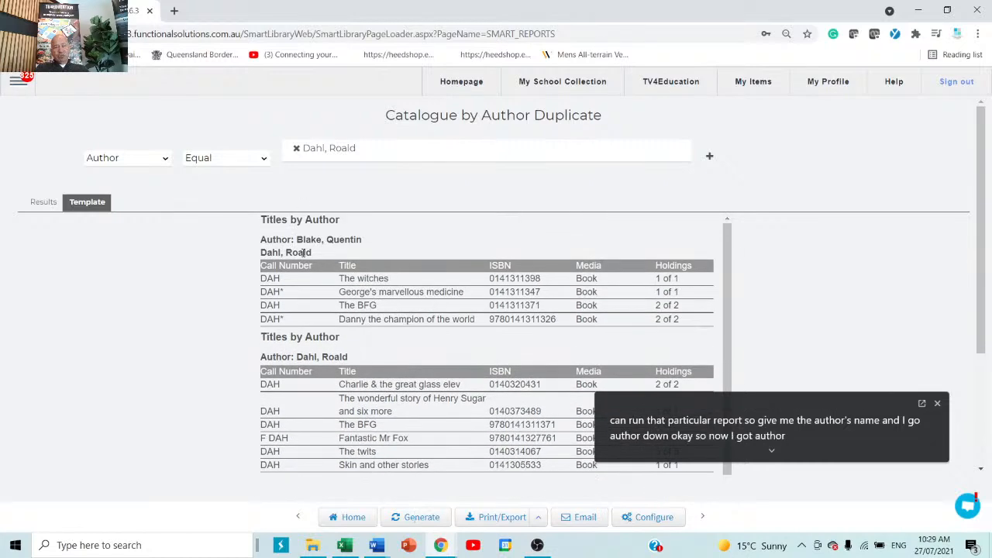
pyautogui.click(43, 205)
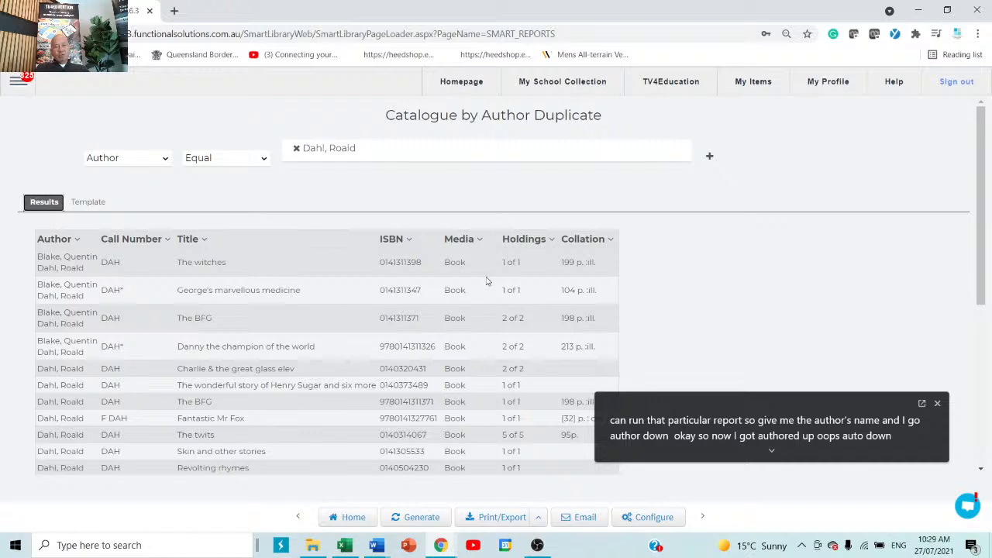
pyautogui.click(98, 206)
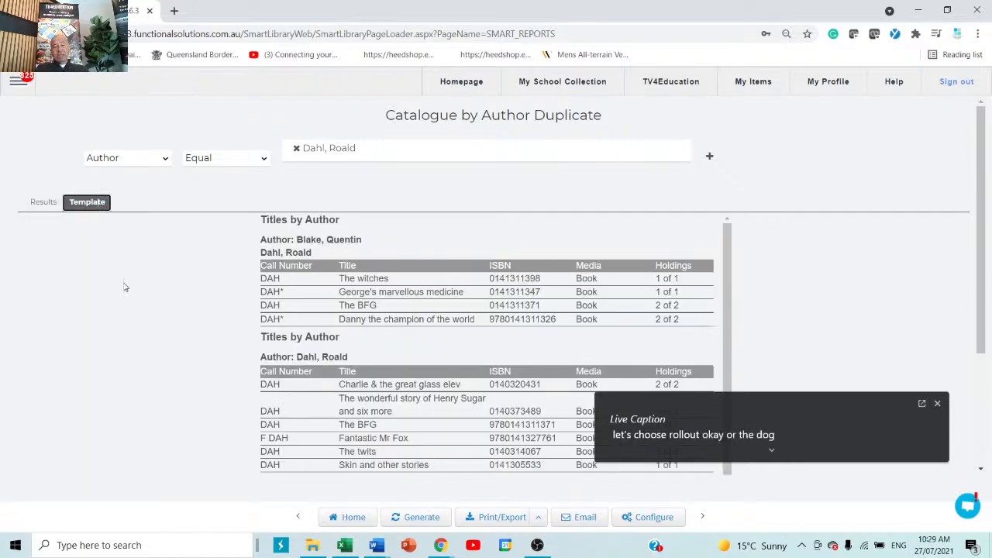
pyautogui.click(38, 204)
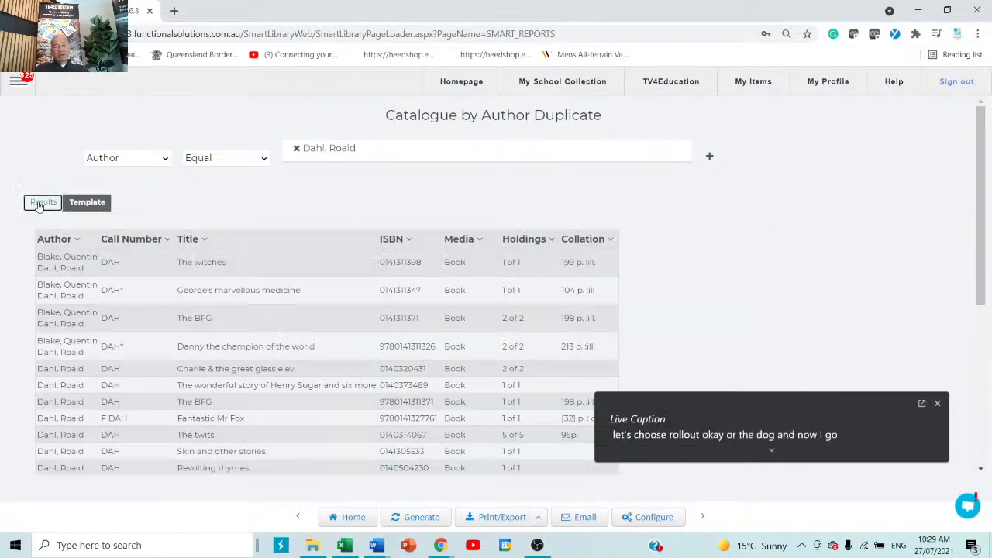
pyautogui.click(92, 203)
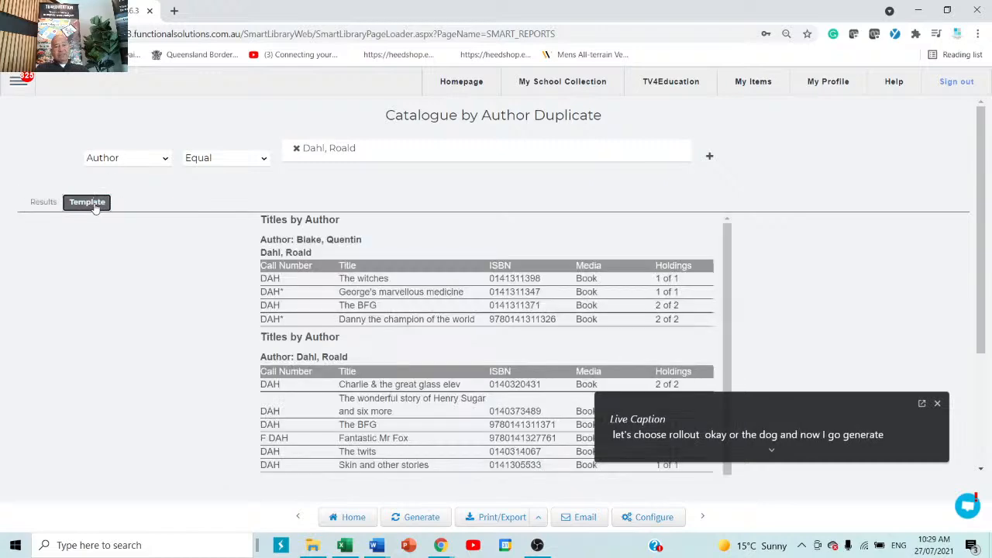
pyautogui.click(35, 202)
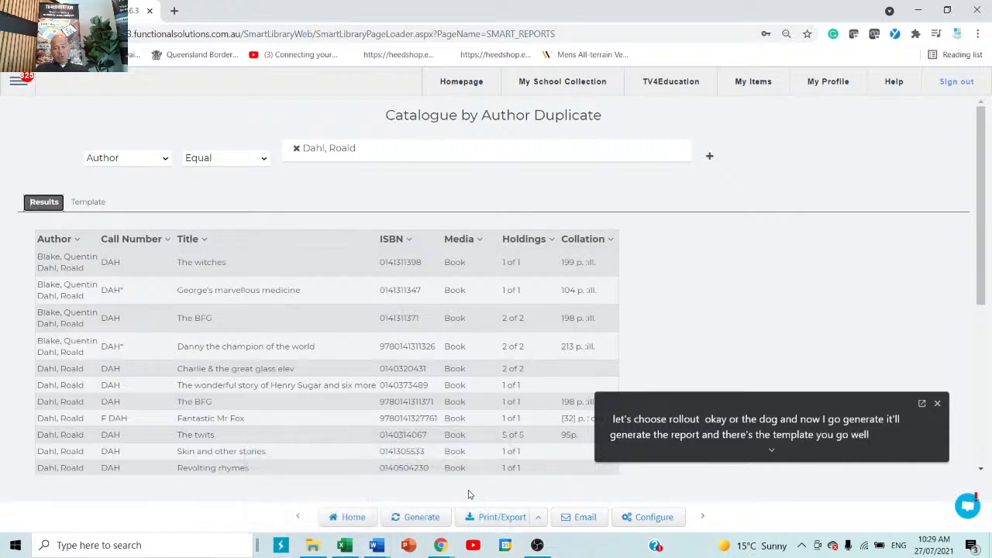
pyautogui.click(537, 517)
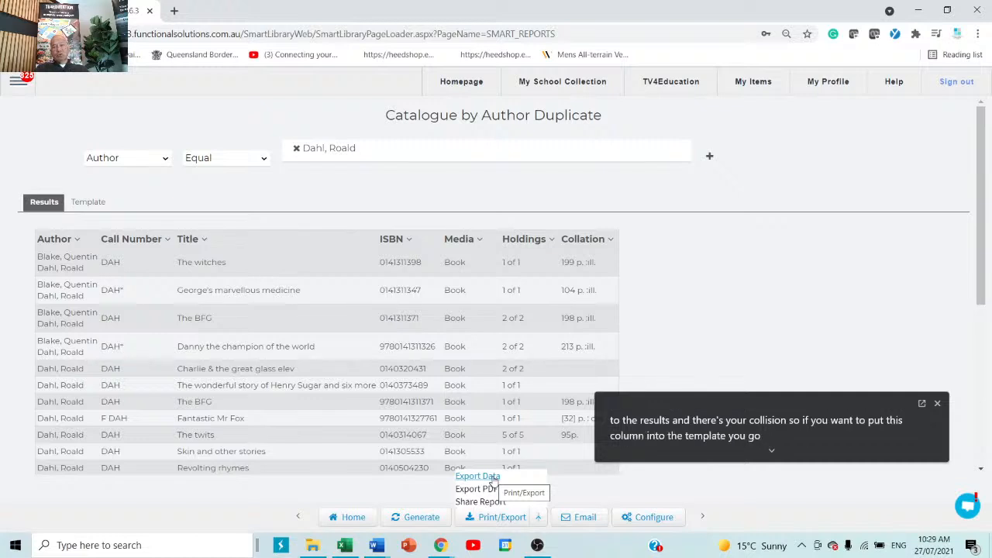
# Close the export options and return home to the saved reports list, confirming with OK
pyautogui.click(801, 322)
pyautogui.scroll(-2, 737, 292)
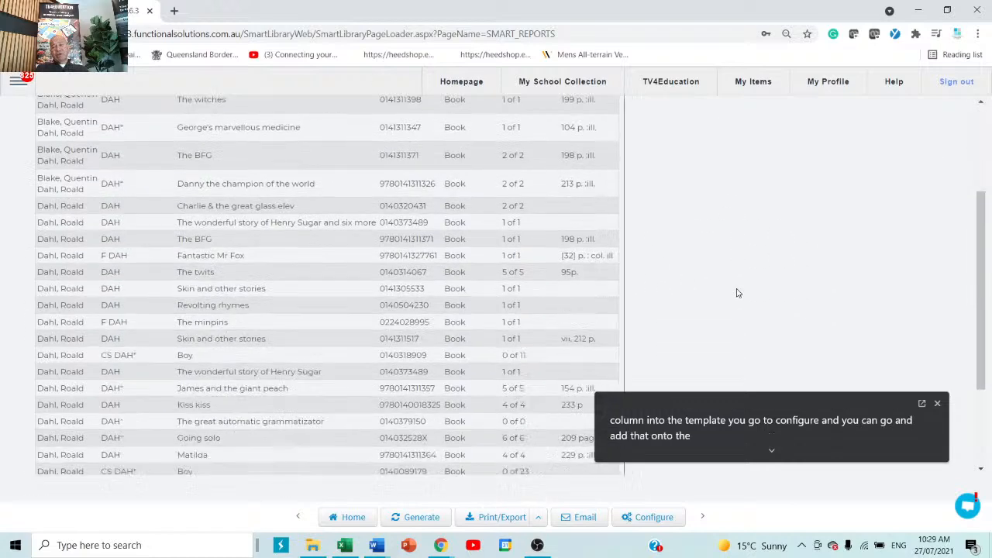
pyautogui.scroll(-2, 737, 292)
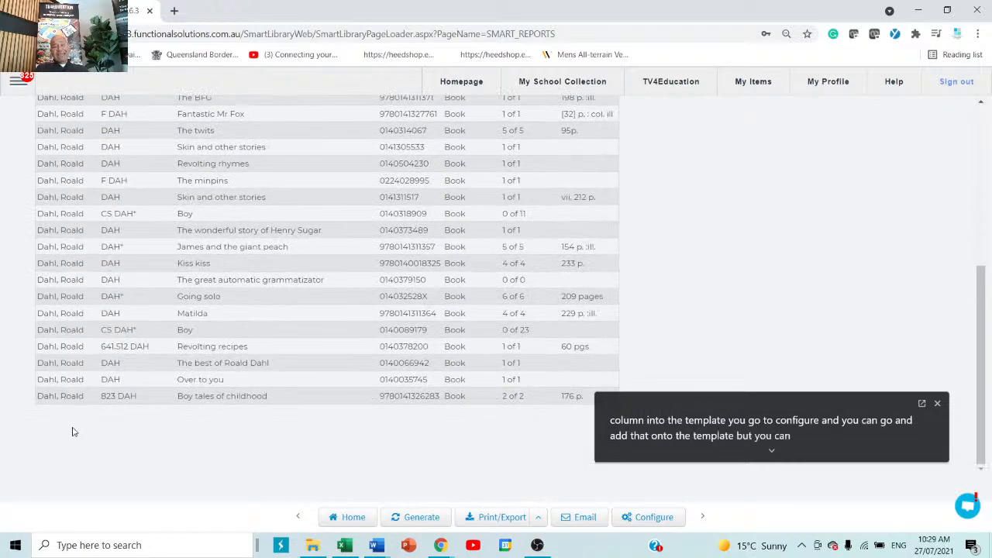
pyautogui.click(355, 518)
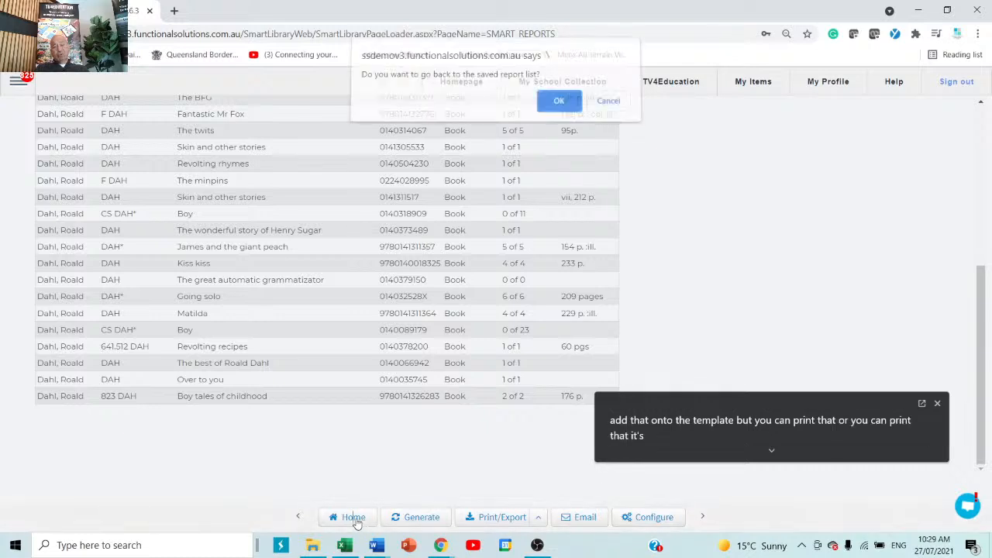
pyautogui.click(556, 106)
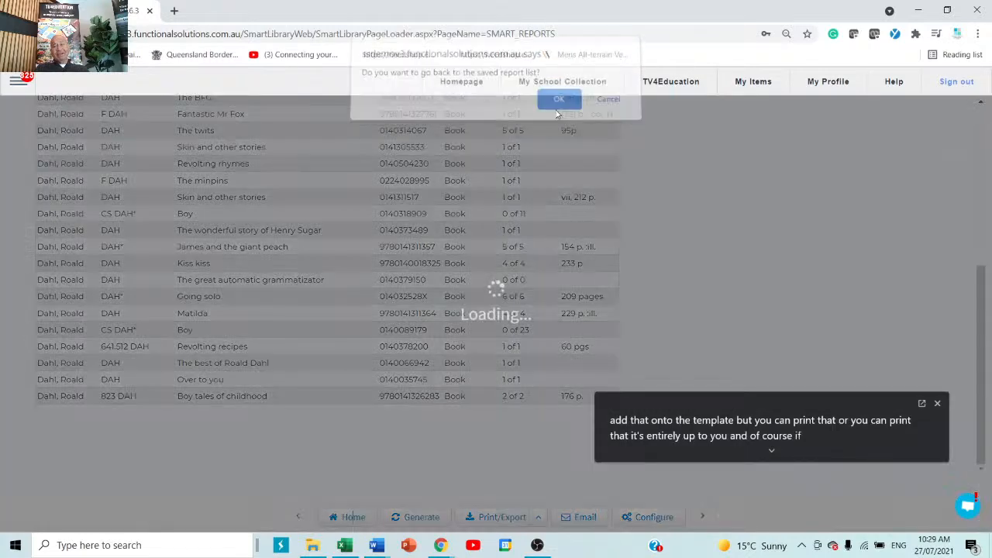
pyautogui.scroll(1, 627, 274)
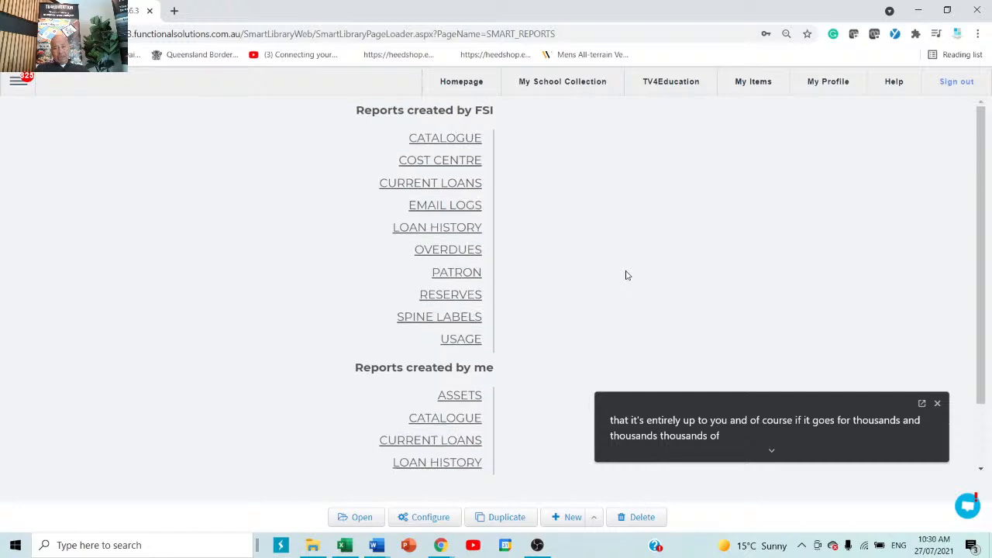